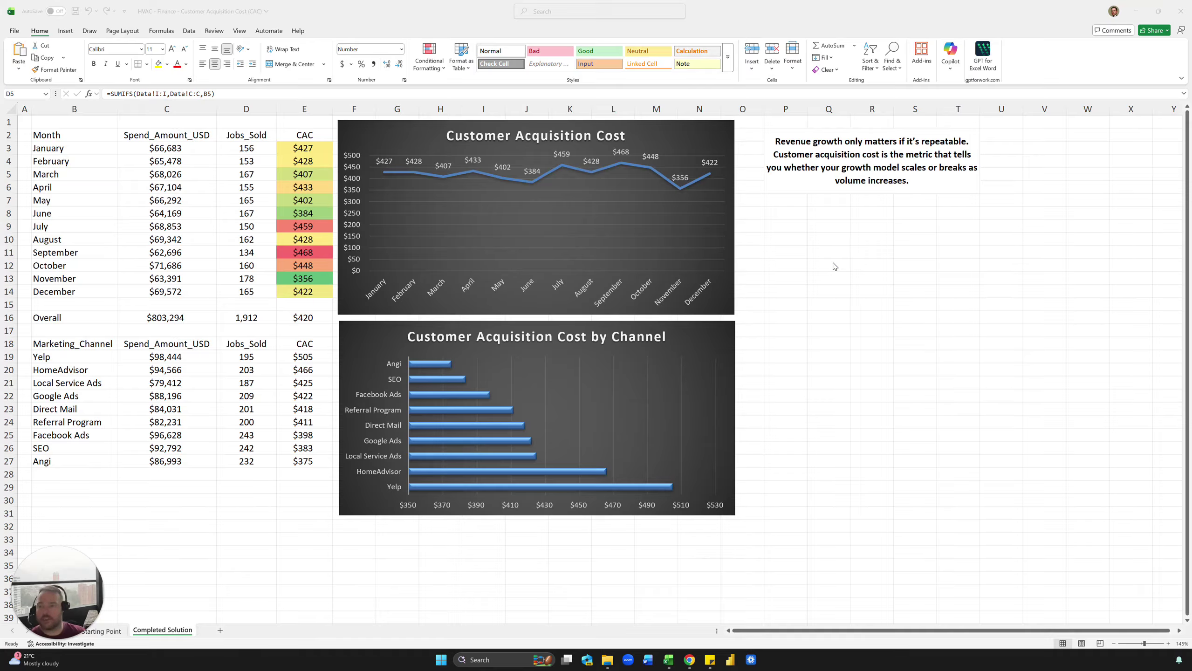
Step: Review the monthly spend and CAC formulas and the channel list on Completed Solution
{"action": "left_click", "coordinate": [201, 147]}
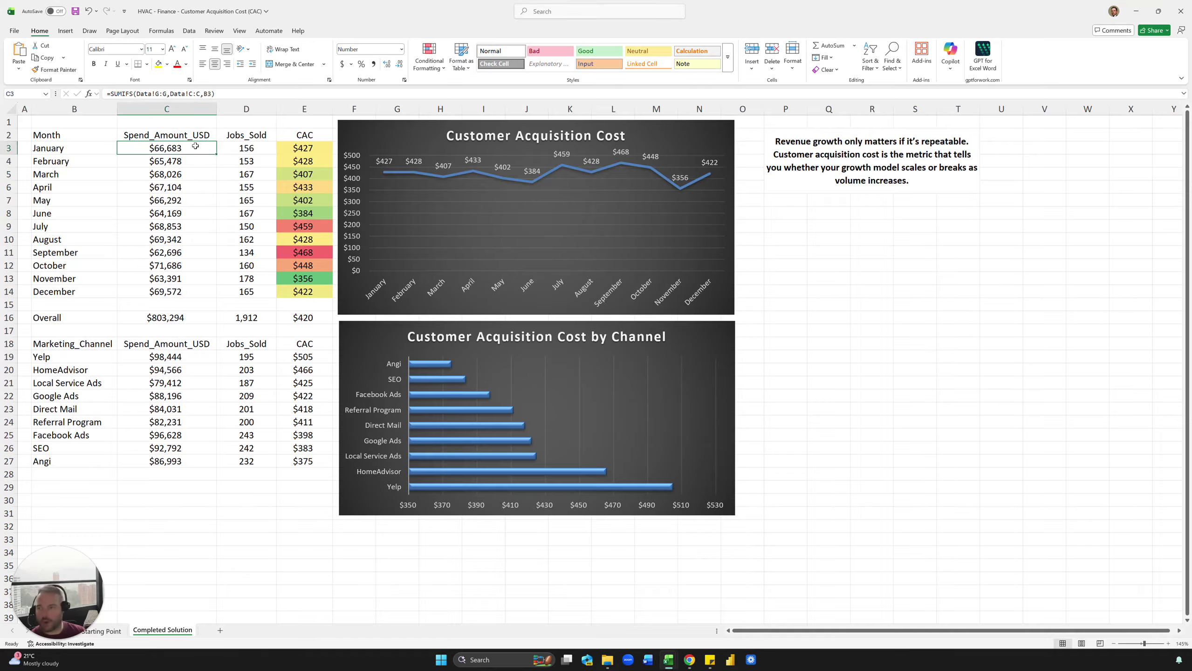
{"action": "left_click", "coordinate": [281, 151]}
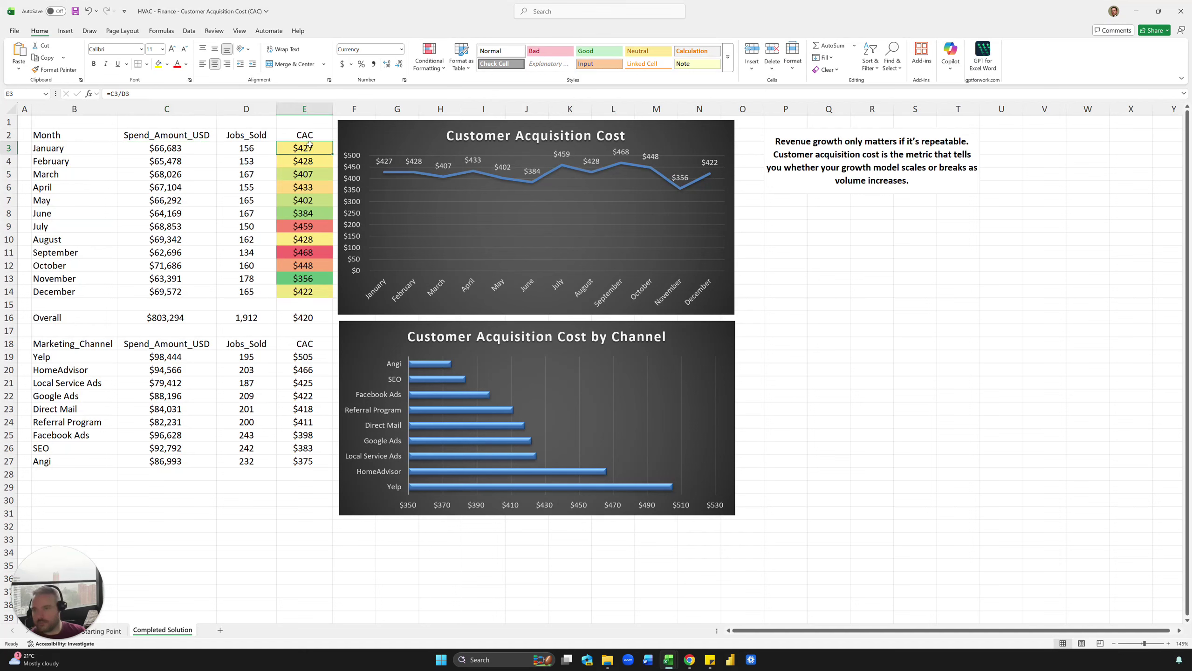
{"action": "left_click", "coordinate": [307, 162]}
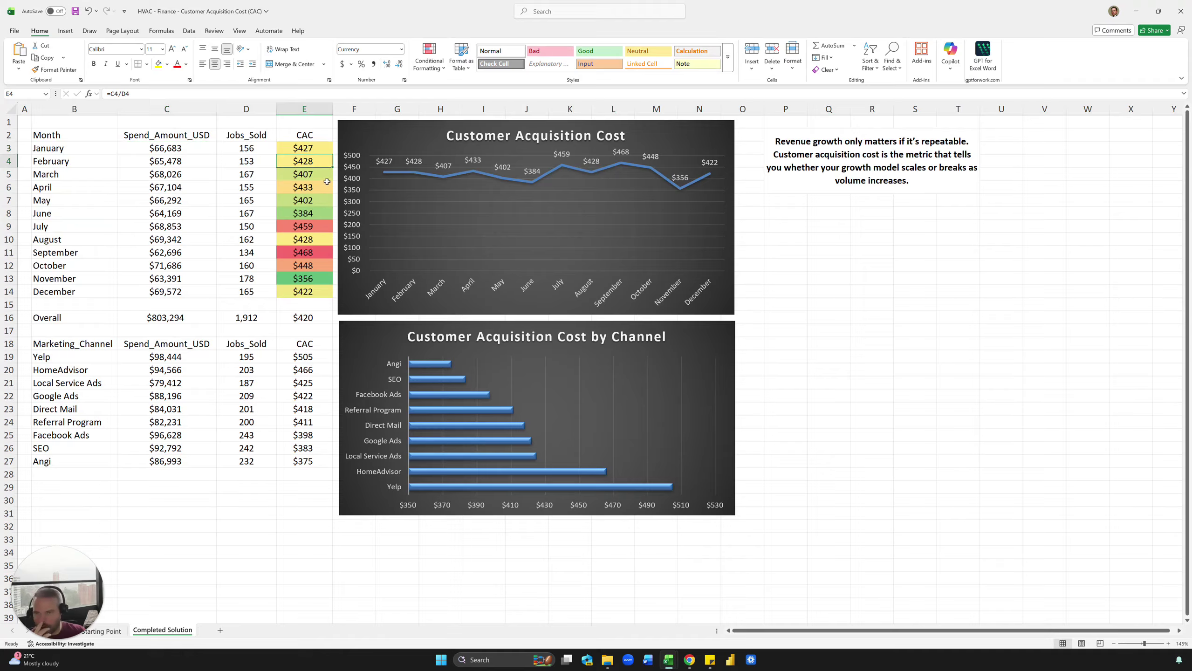
{"action": "left_click", "coordinate": [311, 186]}
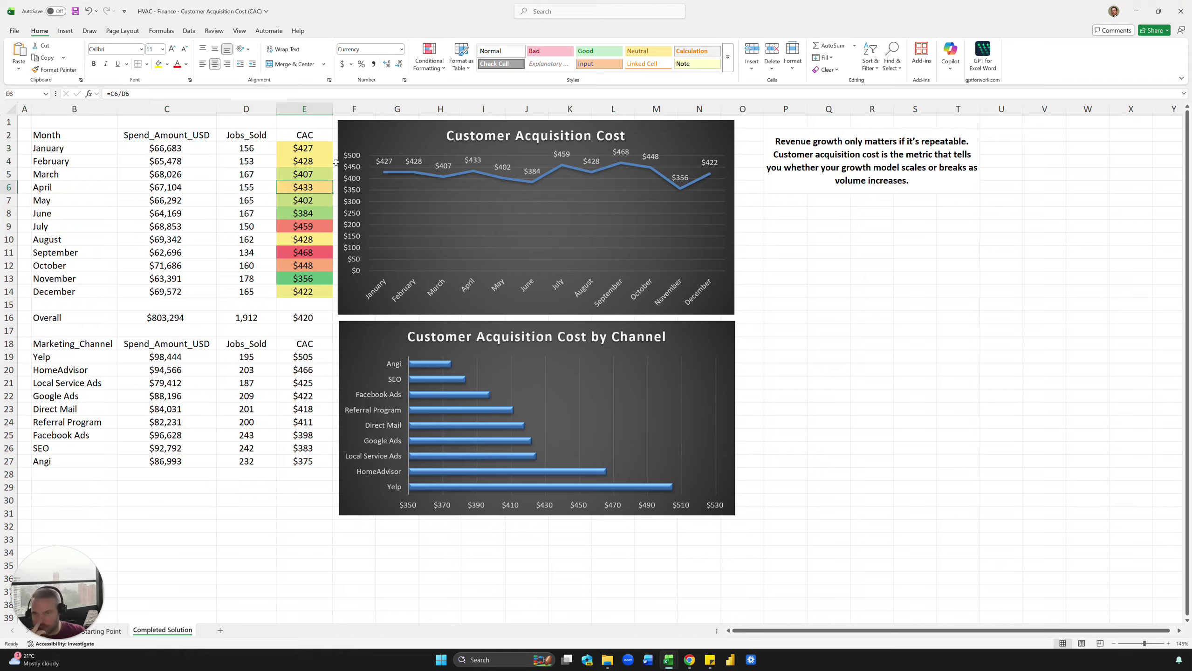
{"action": "left_click_drag", "start_coordinate": [302, 148], "coordinate": [292, 280]}
{"action": "left_click", "coordinate": [293, 237]}
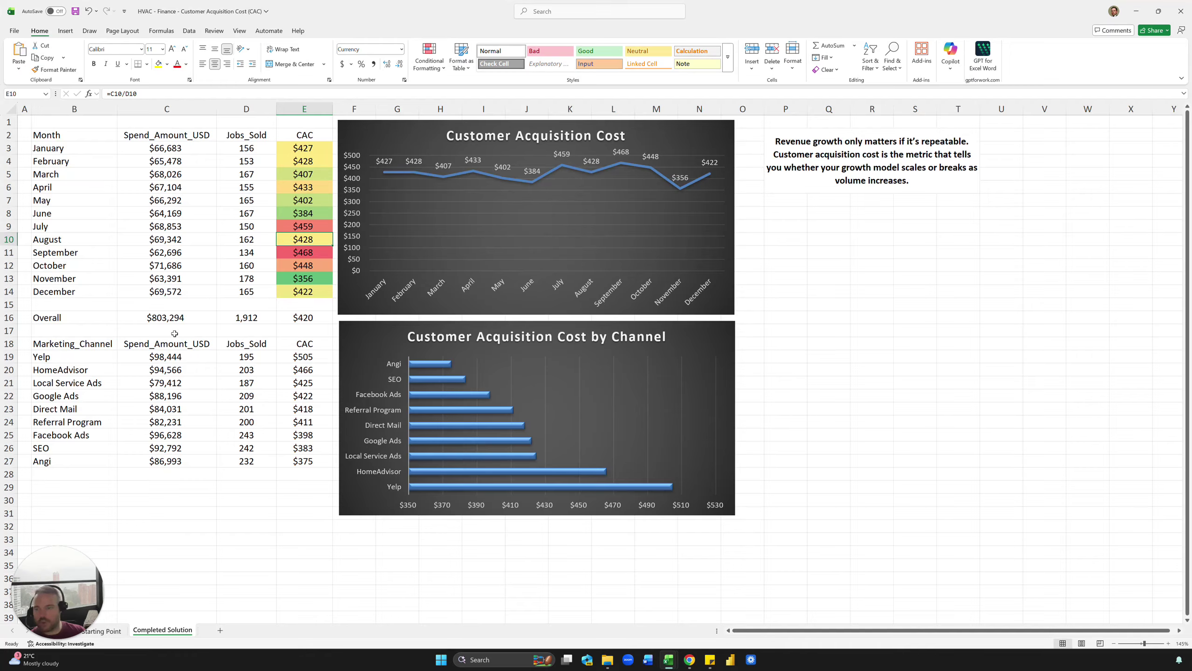
{"action": "left_click_drag", "start_coordinate": [72, 343], "coordinate": [81, 433]}
{"action": "left_click", "coordinate": [71, 395]}
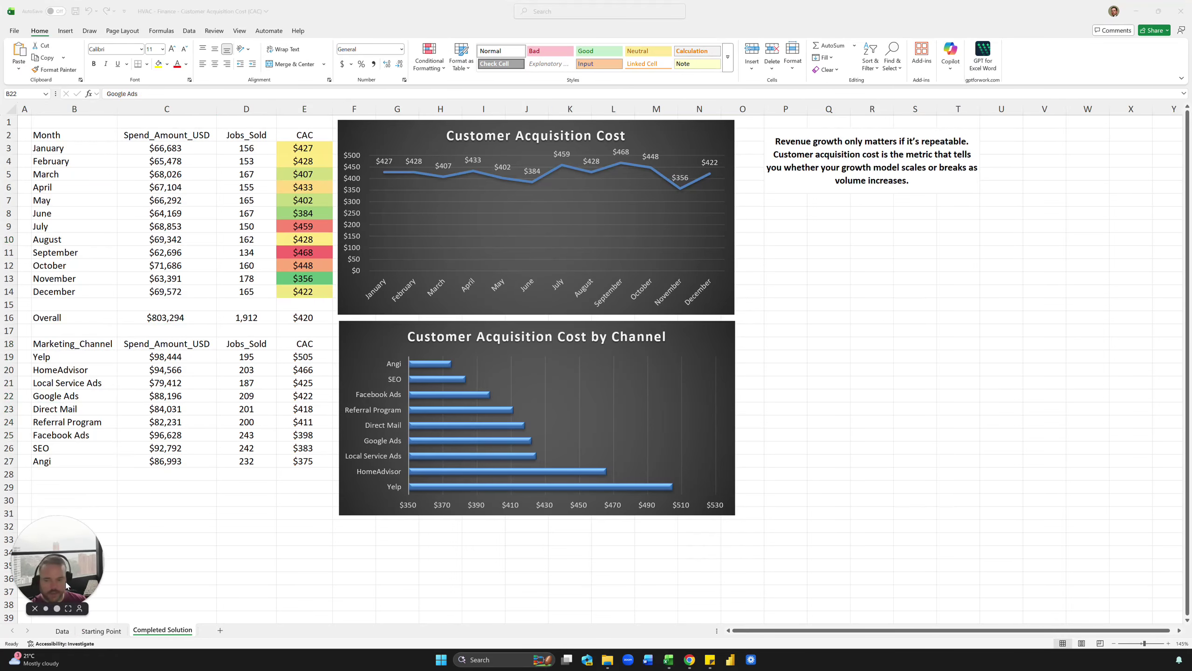
Step: Look over the Data sheet's channel and month entries, returning to cell C2
{"action": "left_click", "coordinate": [60, 631]}
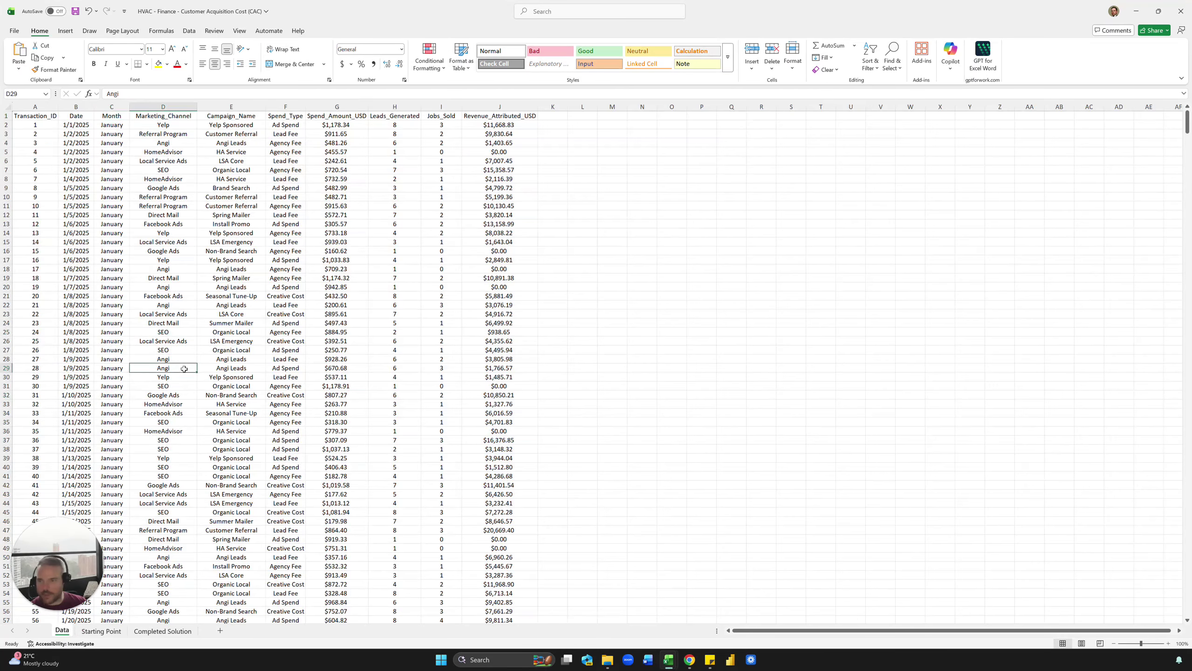
{"action": "left_click", "coordinate": [192, 287]}
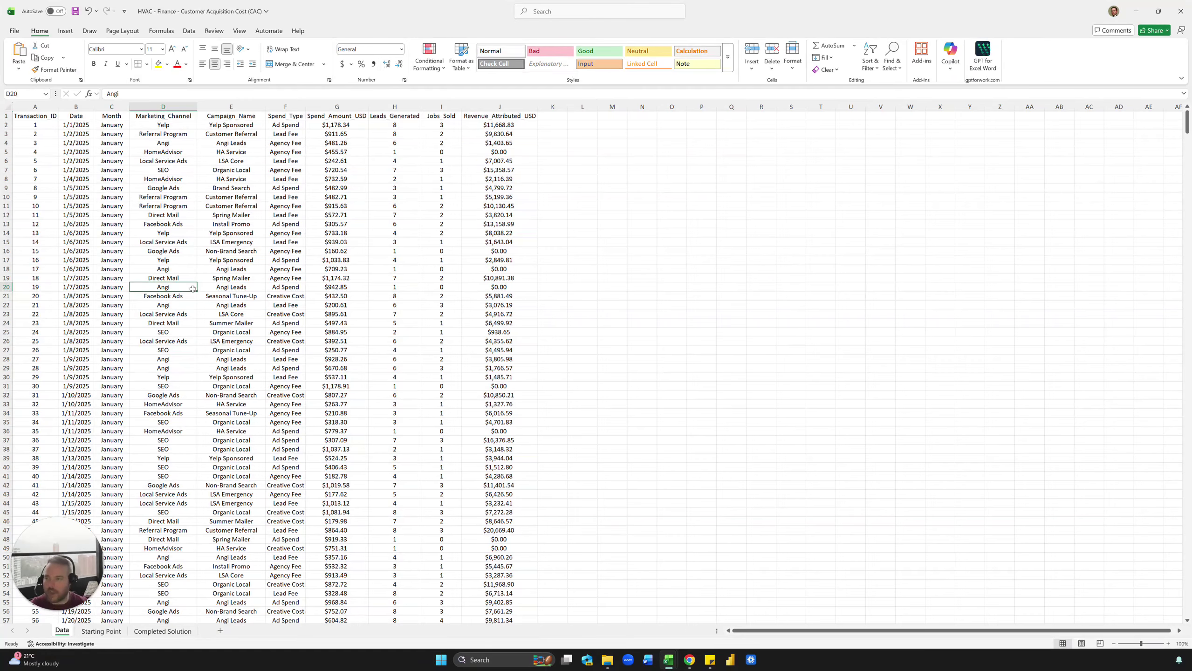
{"action": "left_click", "coordinate": [181, 244]}
{"action": "left_click", "coordinate": [113, 128]}
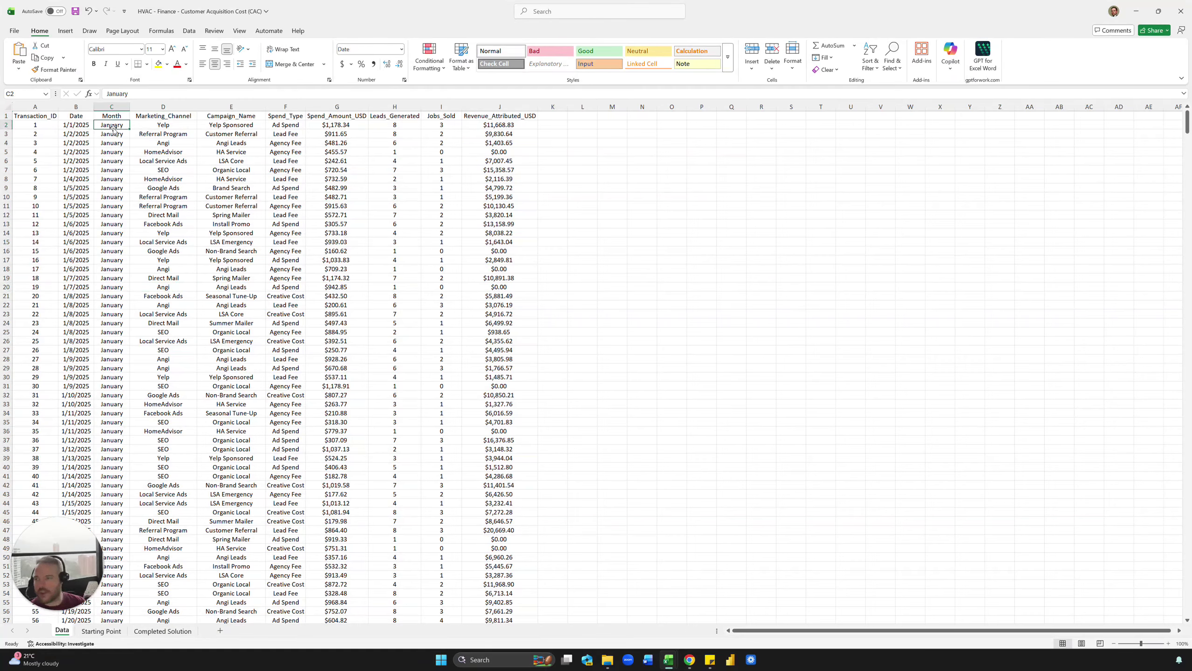
{"action": "left_click", "coordinate": [112, 269]}
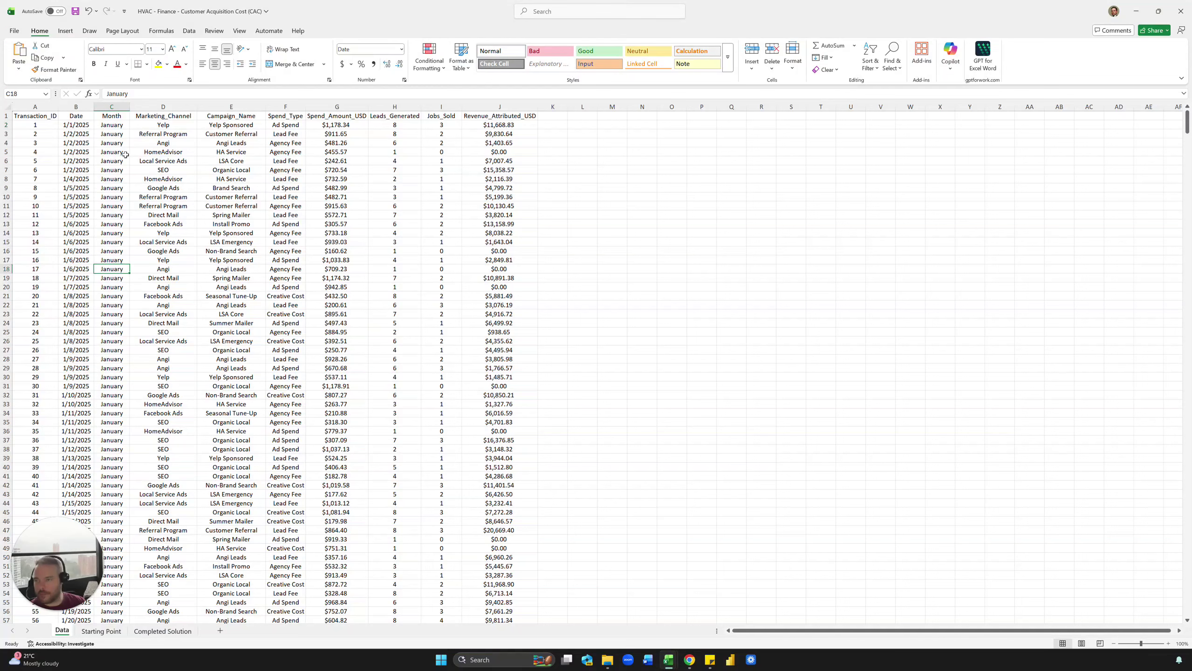
{"action": "left_click", "coordinate": [113, 125]}
Step: Enter =TEXT(B2,"MMMM") in C2 and fill it down all 1200 rows
{"action": "type", "text": "=TEXT("}
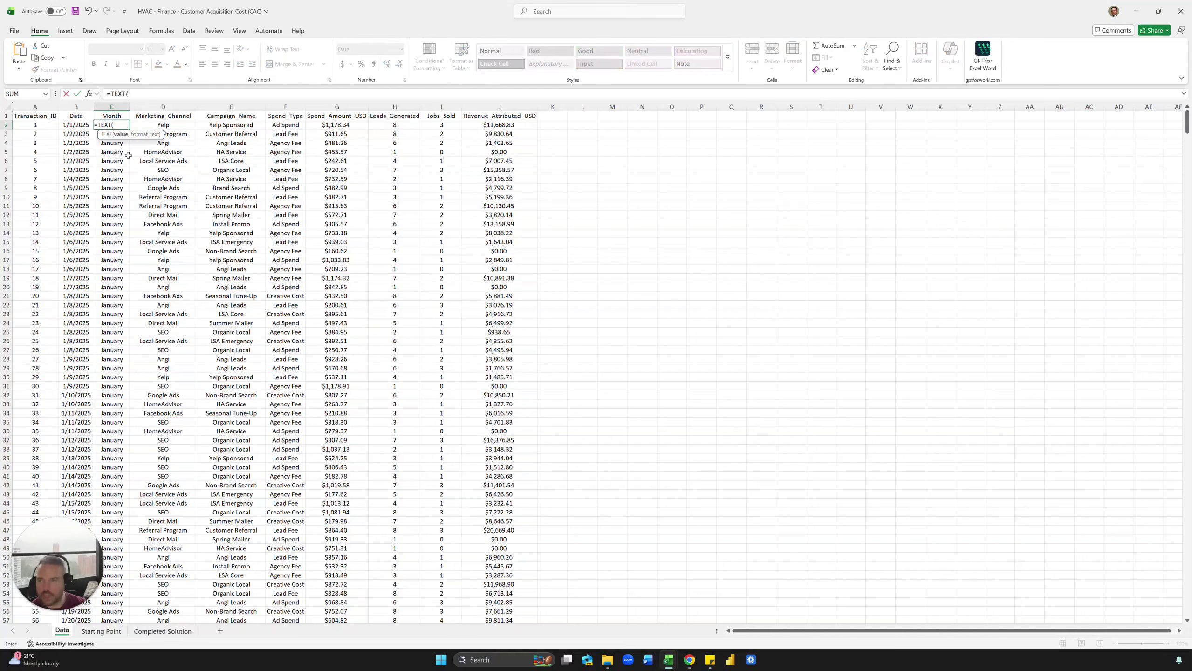
{"action": "key", "text": "Left"}
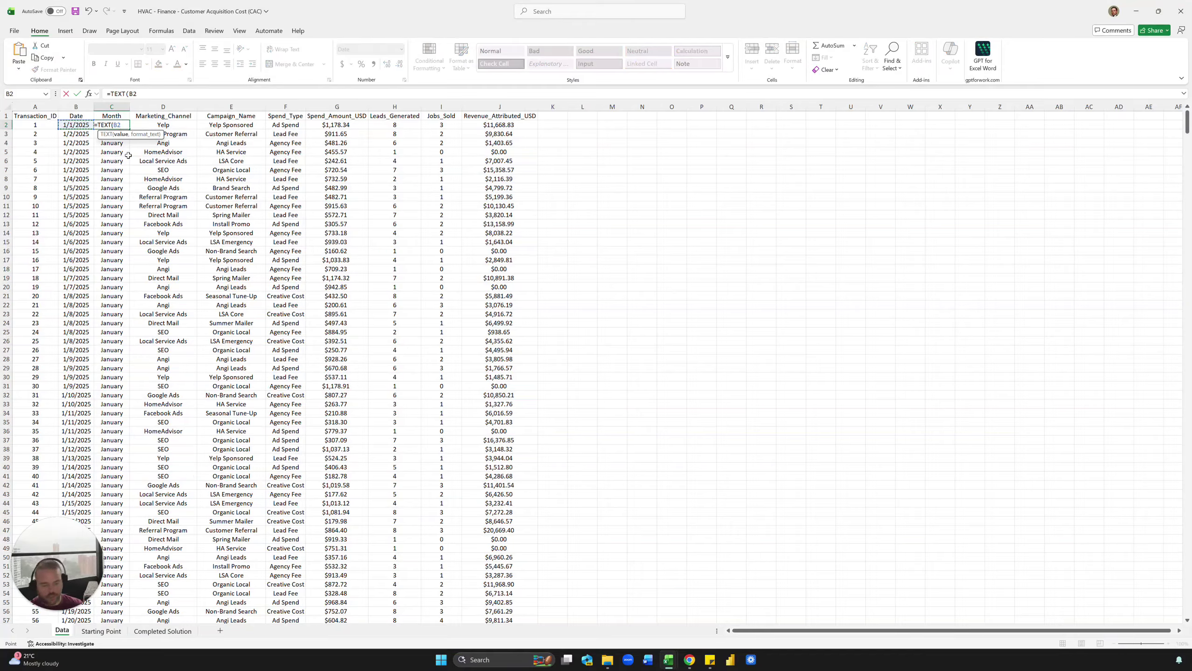
{"action": "type", "text": ",\""}
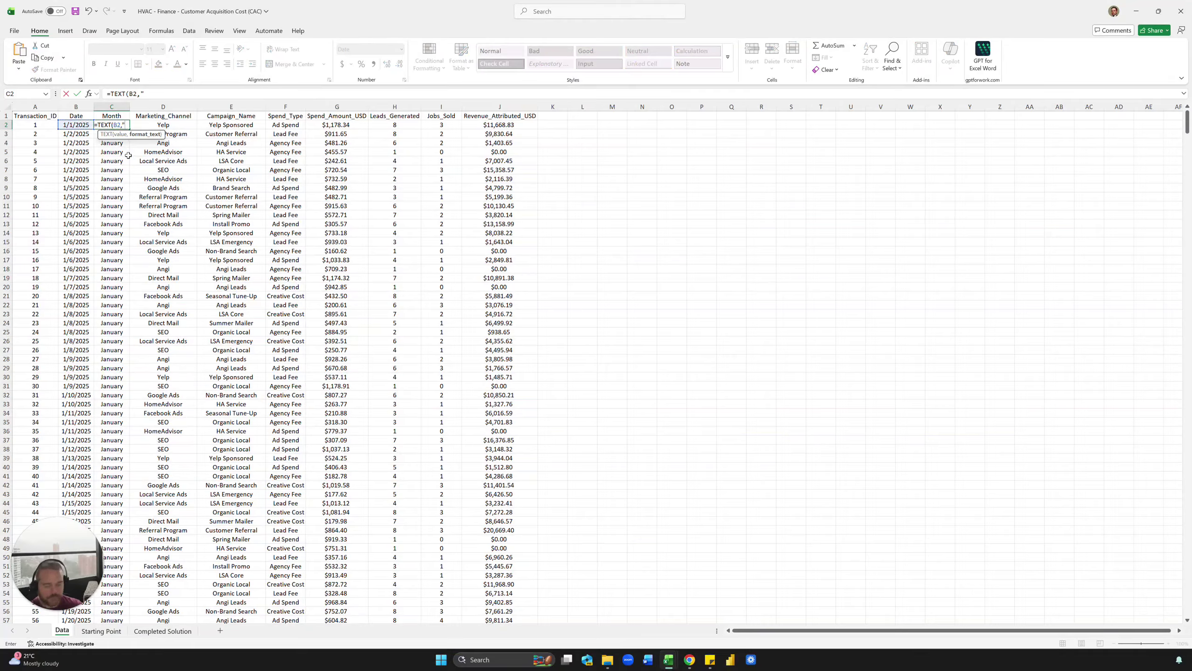
{"action": "type", "text": "MMMM"}
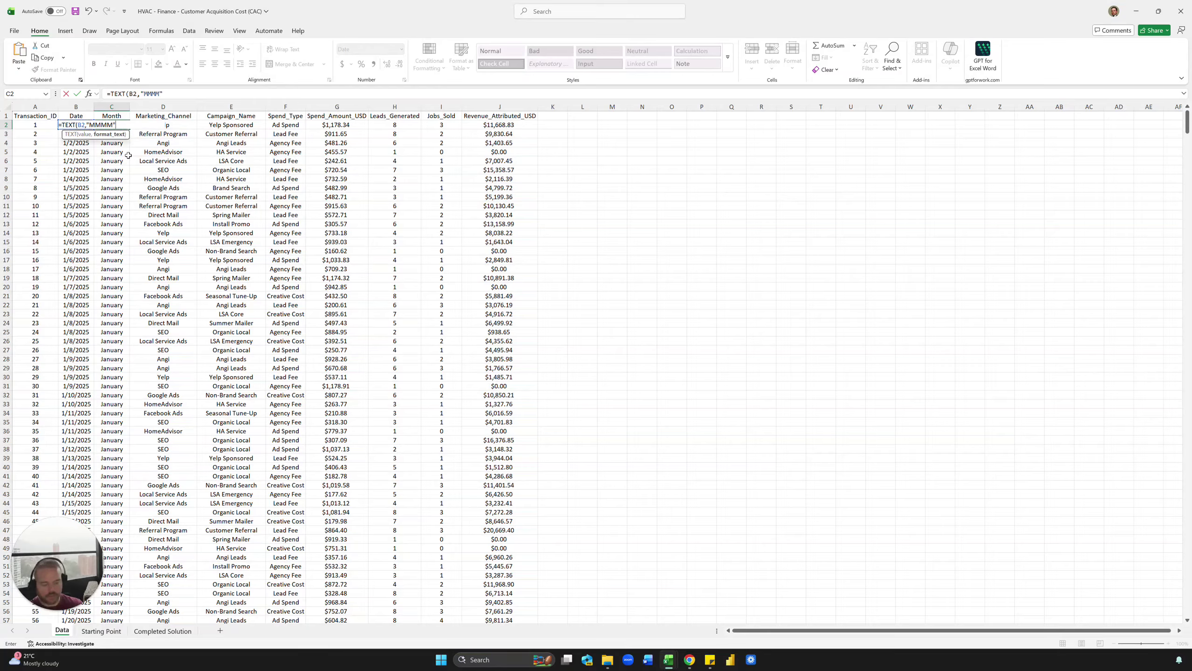
{"action": "type", "text": "\""}
{"action": "key", "text": "ctrl+Return"}
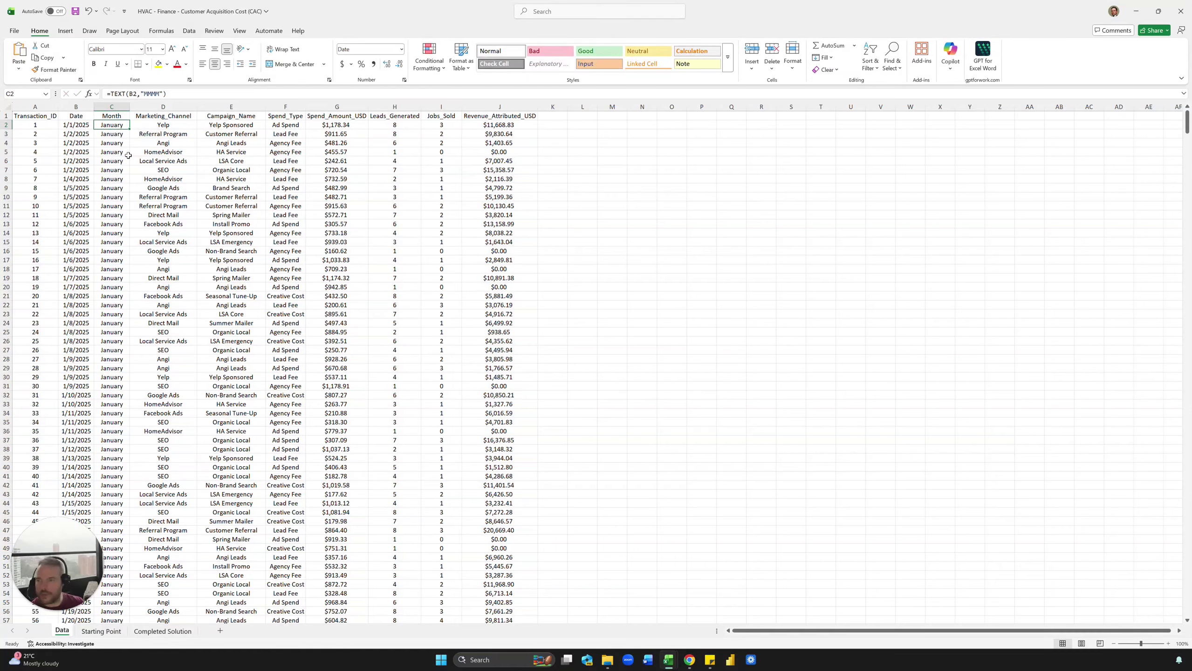
{"action": "double_click", "coordinate": [129, 129]}
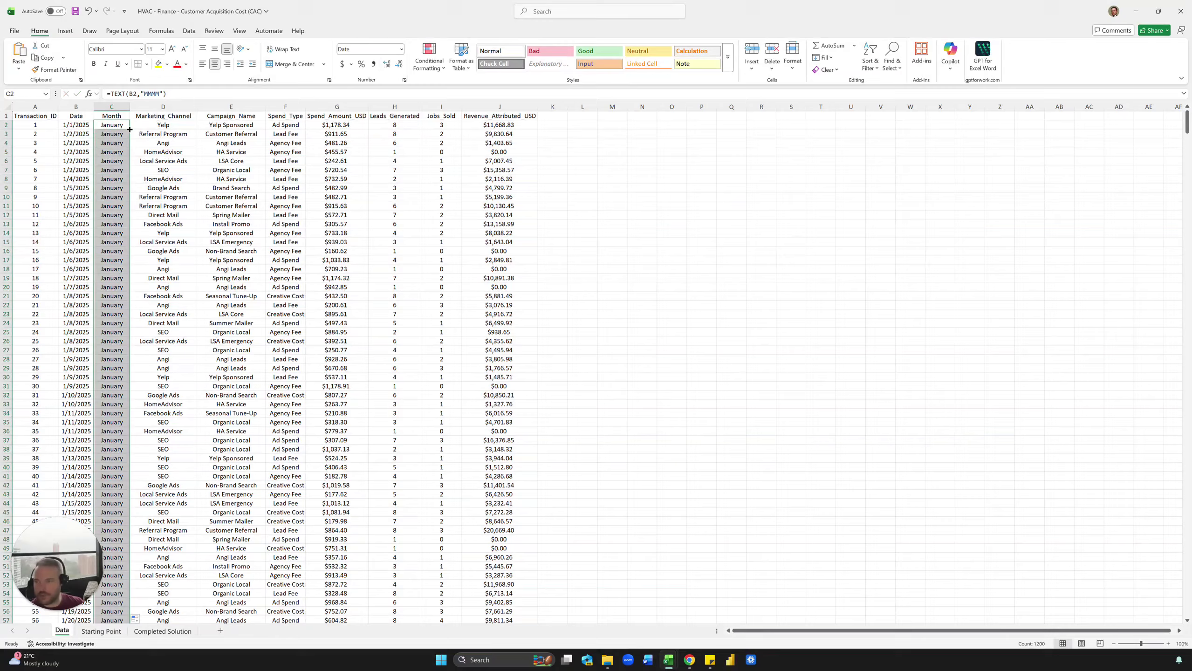
{"action": "left_click", "coordinate": [176, 170]}
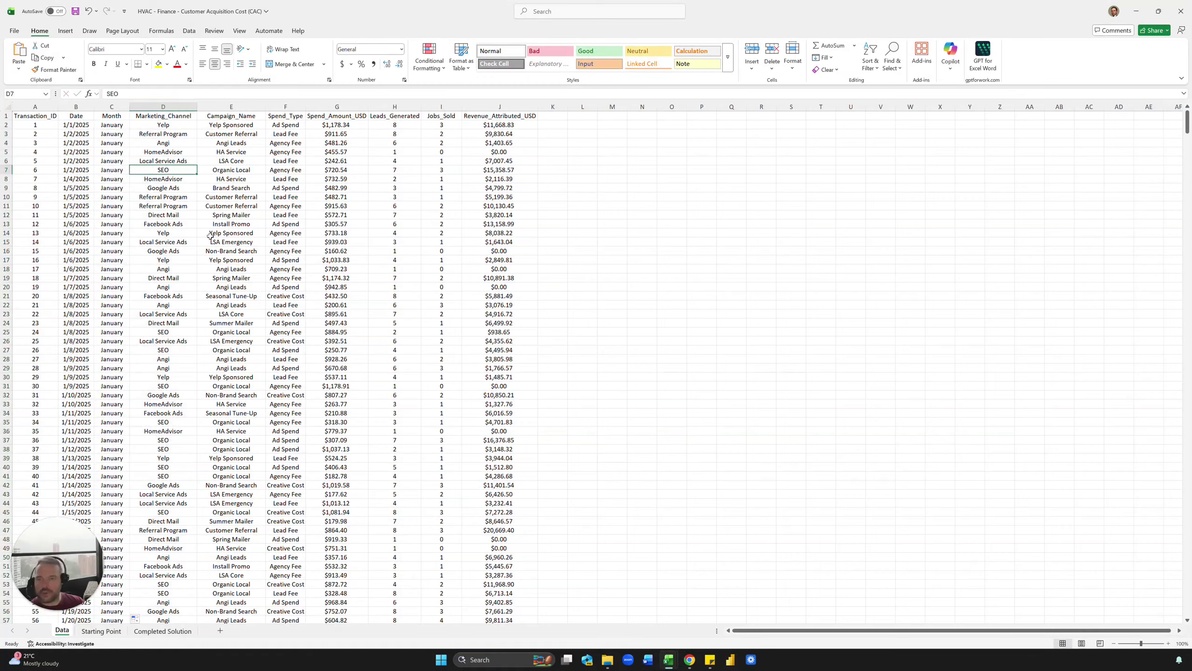
Step: Inspect the full Revenue_Attributed_USD and Spend_Amount_USD columns
{"action": "left_click", "coordinate": [493, 121]}
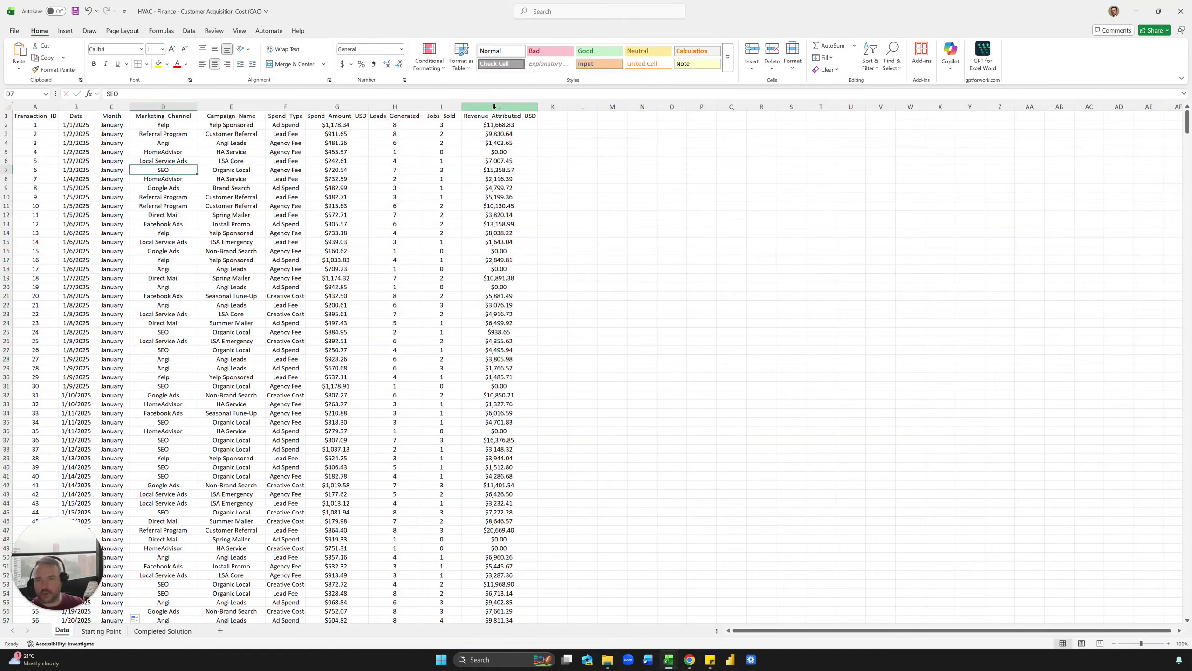
{"action": "key", "text": "ctrl+shift+Down"}
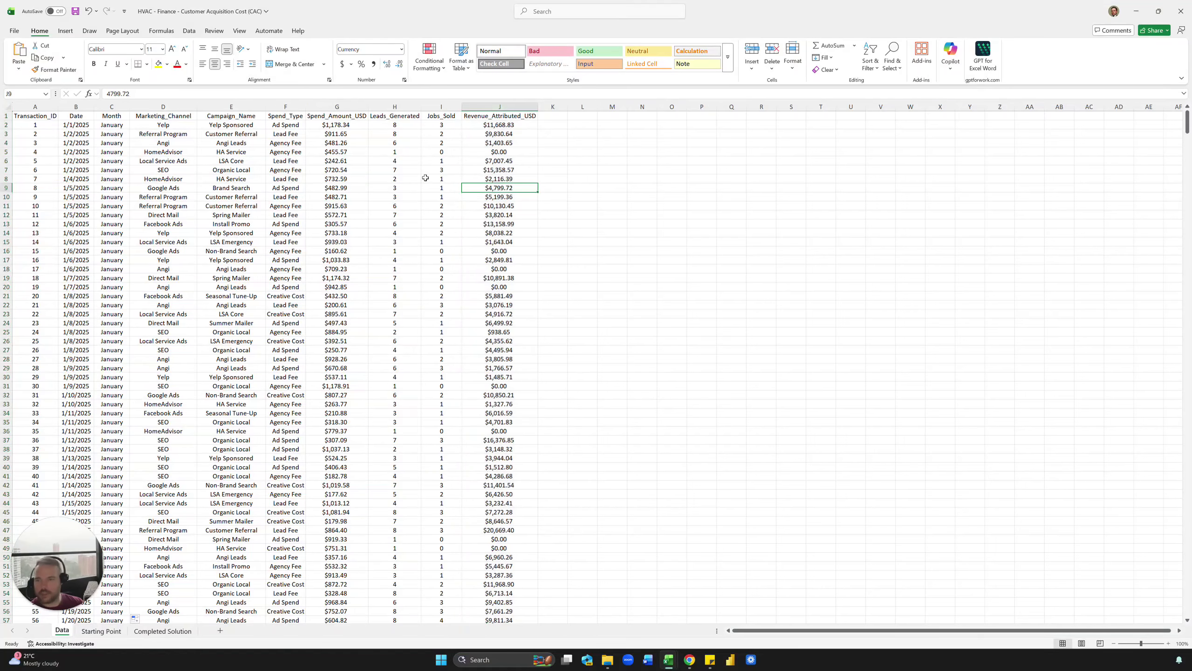
{"action": "left_click", "coordinate": [337, 116]}
{"action": "key", "text": "ctrl+shift+Down"}
{"action": "left_click", "coordinate": [353, 242]}
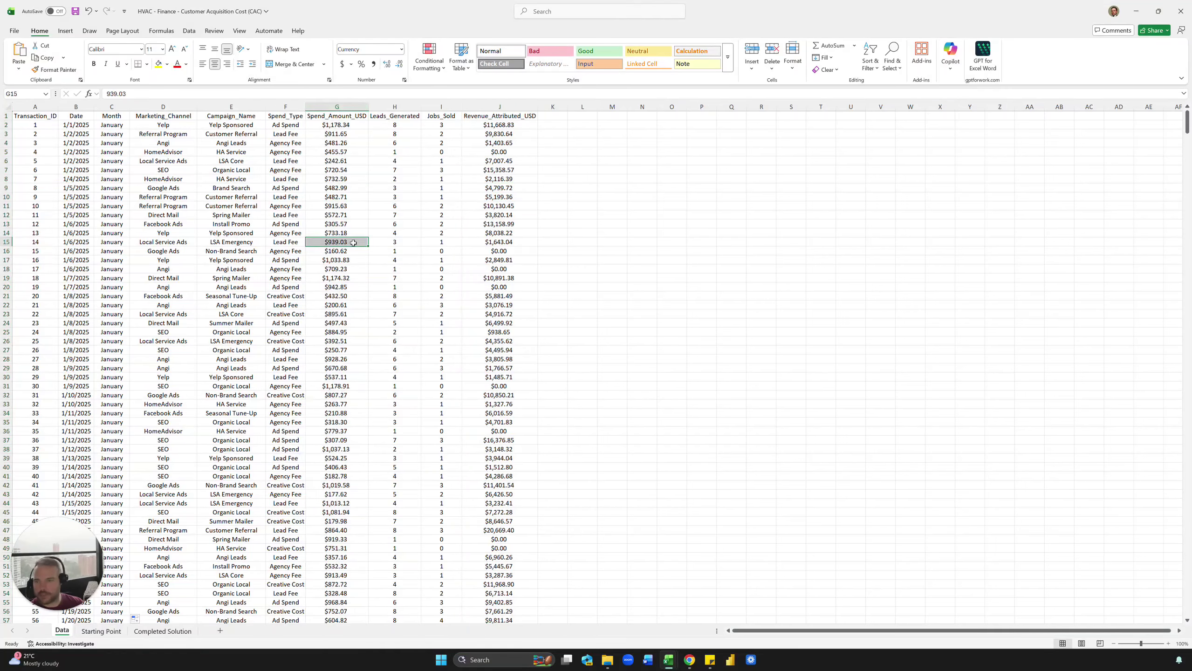
Step: On Starting Point, enter the header Month in B2 and January in B3
{"action": "left_click", "coordinate": [102, 631]}
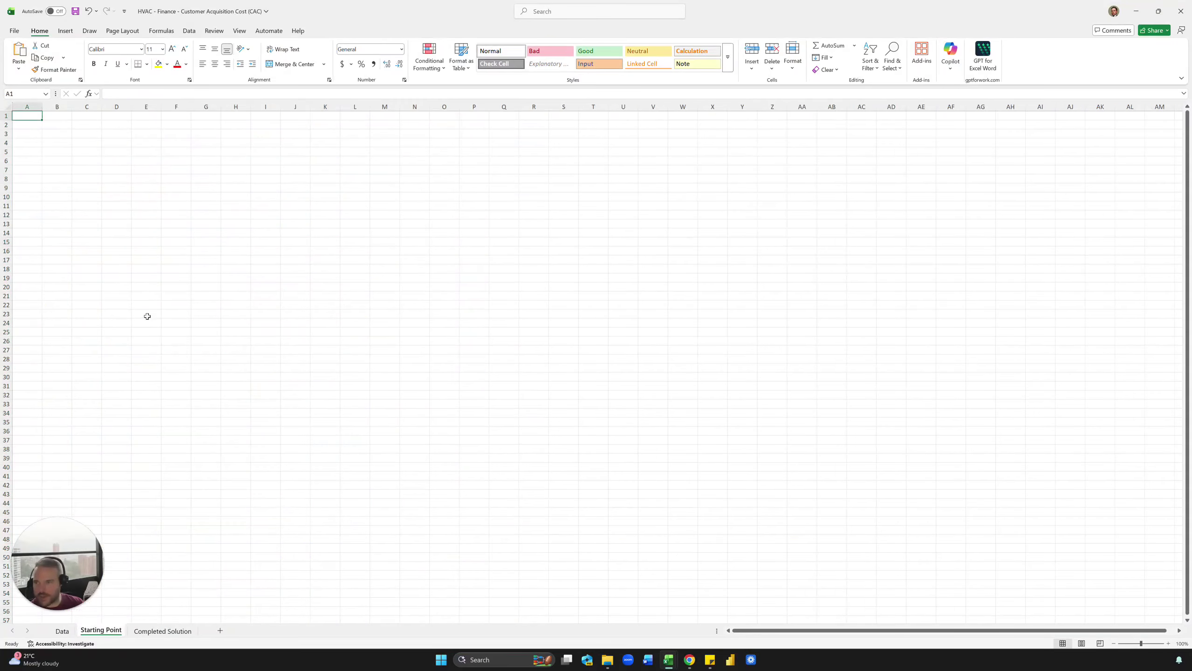
{"action": "scroll", "coordinate": [71, 178], "scroll_direction": "up", "scroll_amount": 5}
{"action": "left_click", "coordinate": [99, 142]}
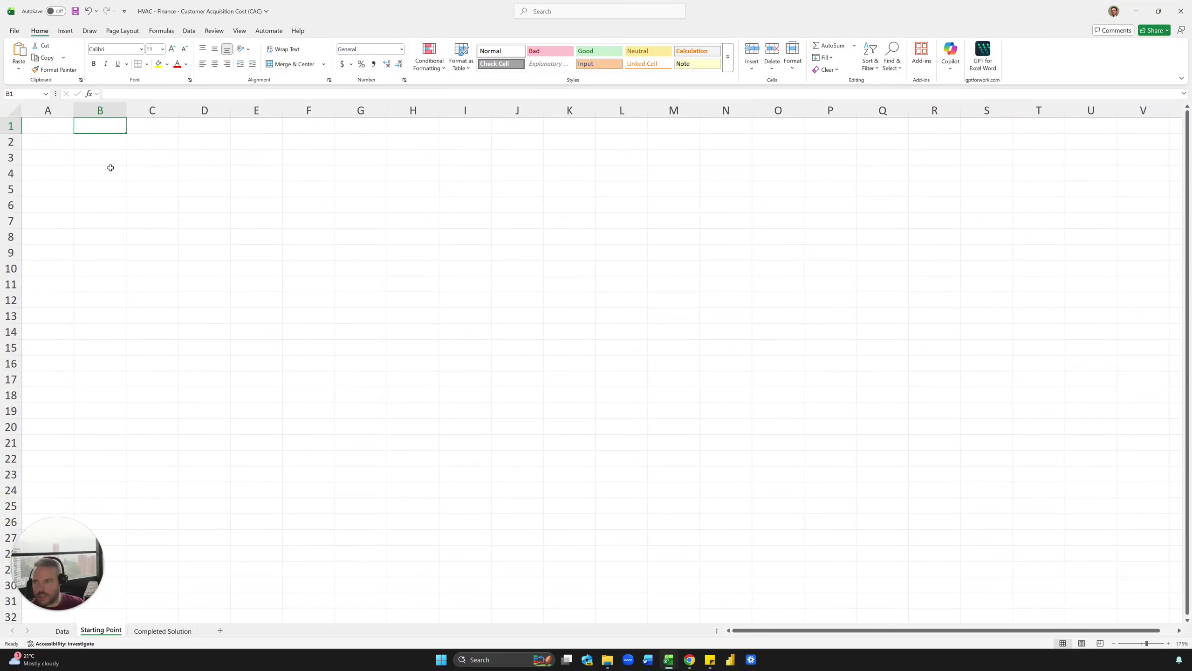
{"action": "type", "text": "Month"}
{"action": "key", "text": "Return"}
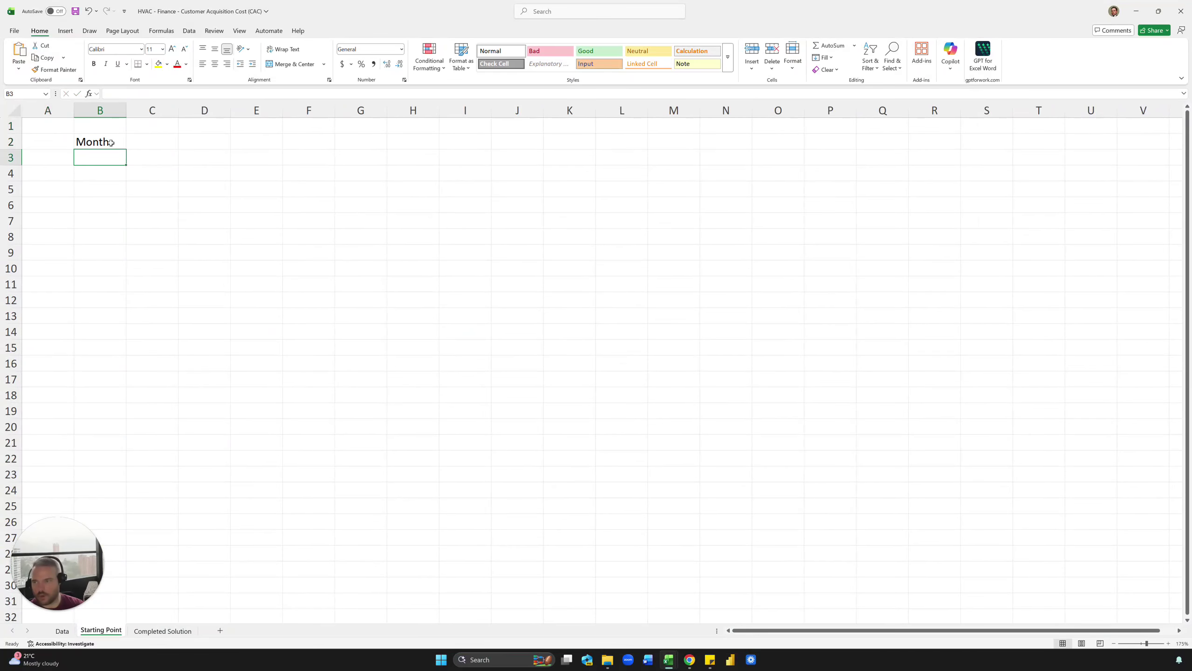
{"action": "type", "text": "January"}
{"action": "key", "text": "Return"}
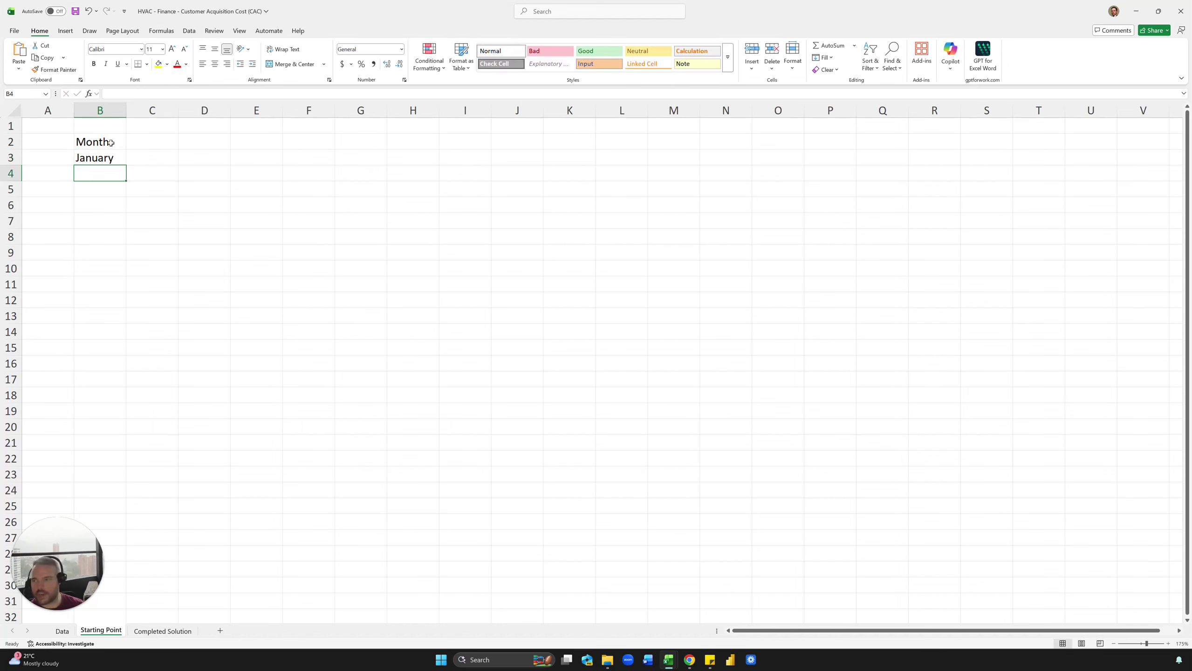
Step: Centre the whole sheet, fill months down to December in B14, and widen column B
{"action": "left_click", "coordinate": [14, 111]}
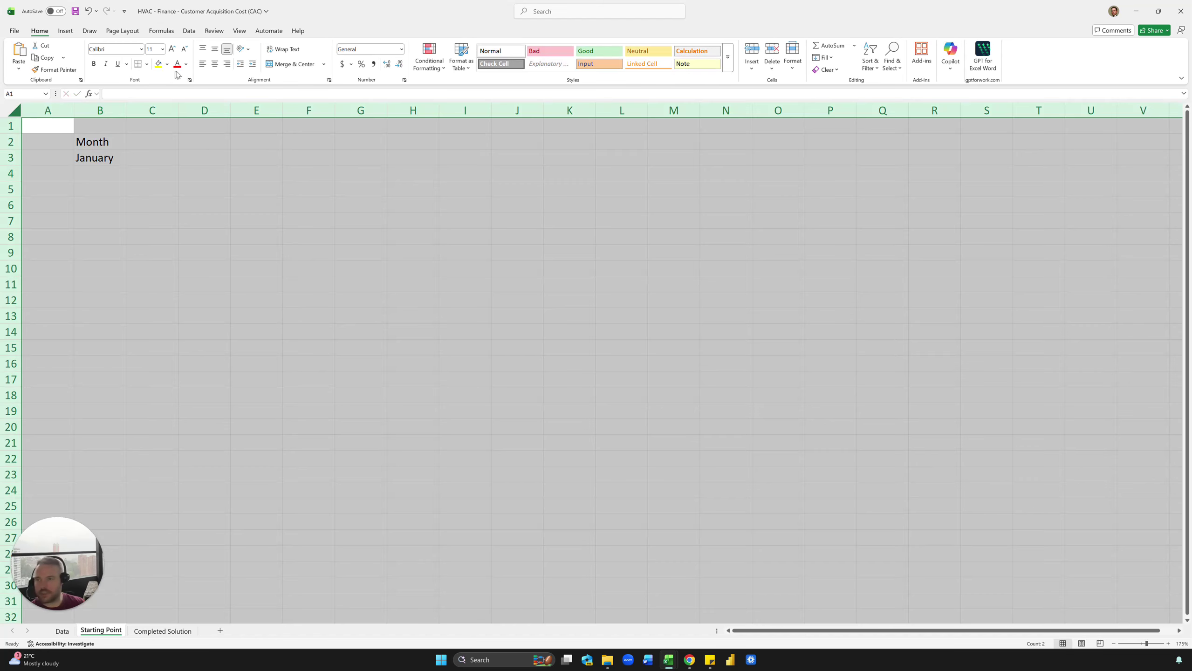
{"action": "left_click", "coordinate": [214, 64]}
{"action": "left_click", "coordinate": [113, 158]}
{"action": "left_click_drag", "start_coordinate": [123, 165], "coordinate": [110, 333]}
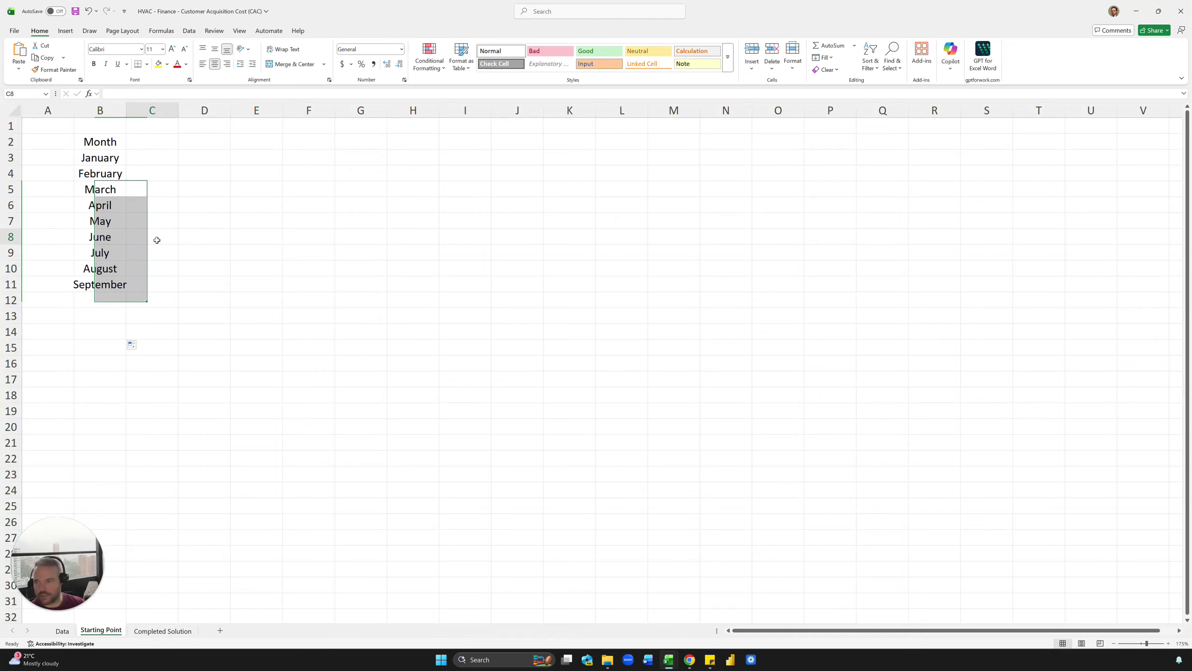
{"action": "left_click", "coordinate": [155, 238]}
{"action": "left_click_drag", "start_coordinate": [126, 110], "coordinate": [127, 109]}
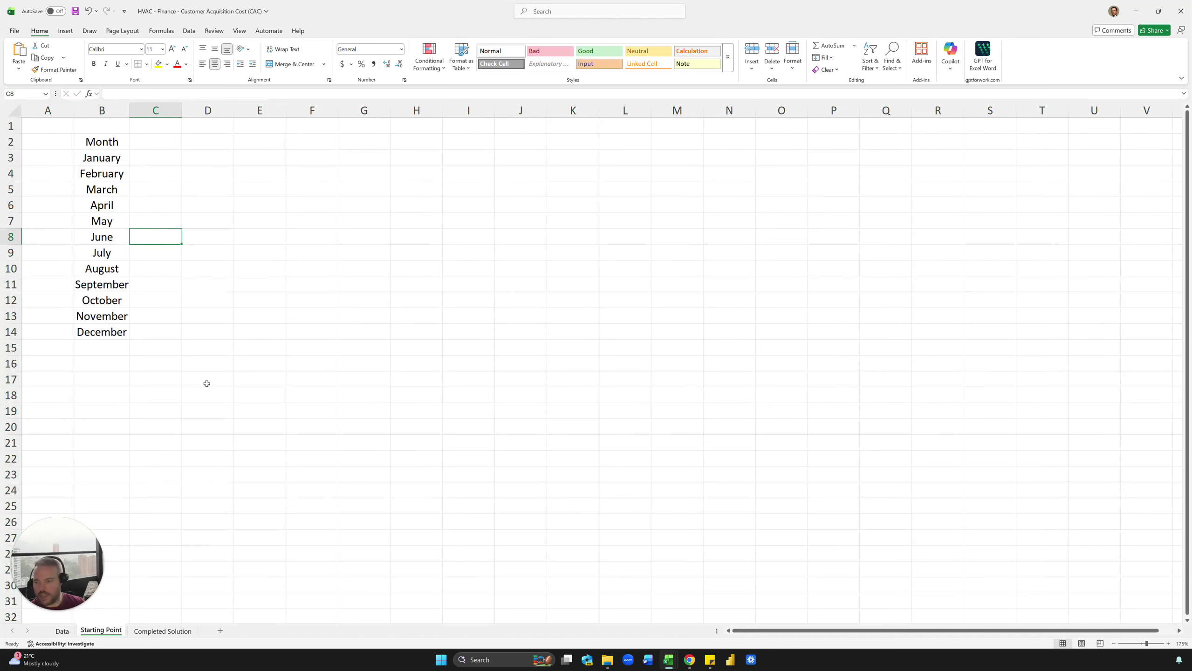
Step: Check the monthly spend and jobs-sold SUMIFS formulas on Completed Solution
{"action": "left_click", "coordinate": [163, 631]}
{"action": "left_click_drag", "start_coordinate": [169, 150], "coordinate": [223, 265]}
{"action": "left_click", "coordinate": [177, 203]}
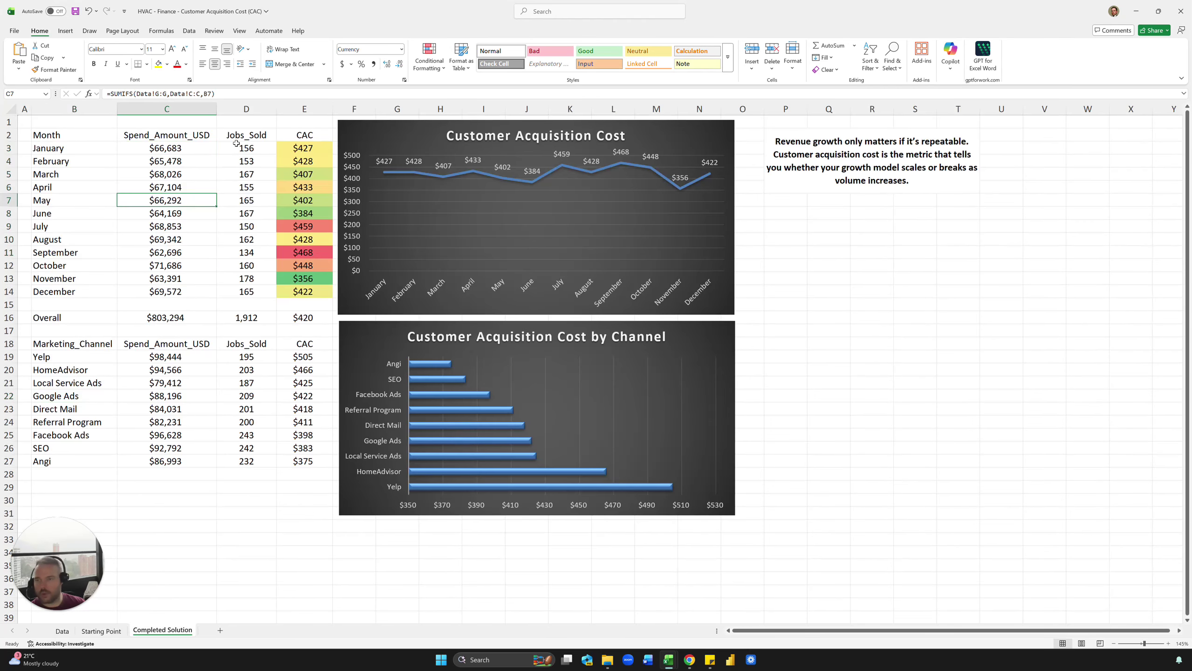
{"action": "left_click_drag", "start_coordinate": [236, 144], "coordinate": [237, 279]}
{"action": "left_click", "coordinate": [234, 252]}
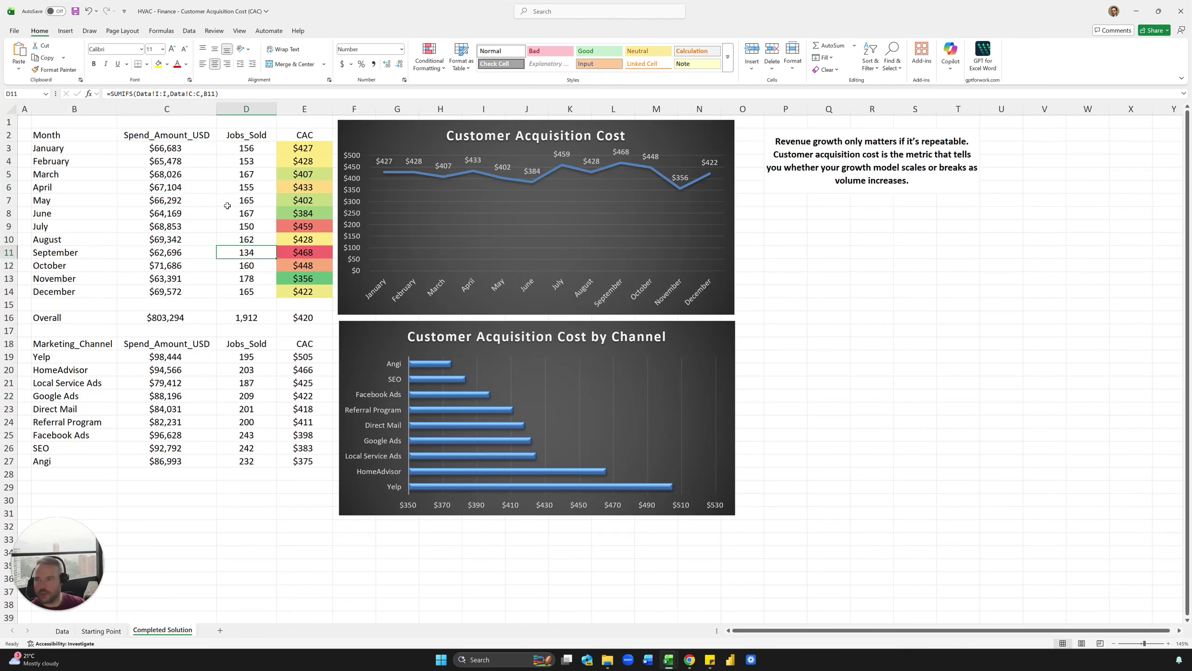
Step: Add the headers Spend, Jobs Sold and CAC in C2:E2
{"action": "left_click", "coordinate": [101, 630]}
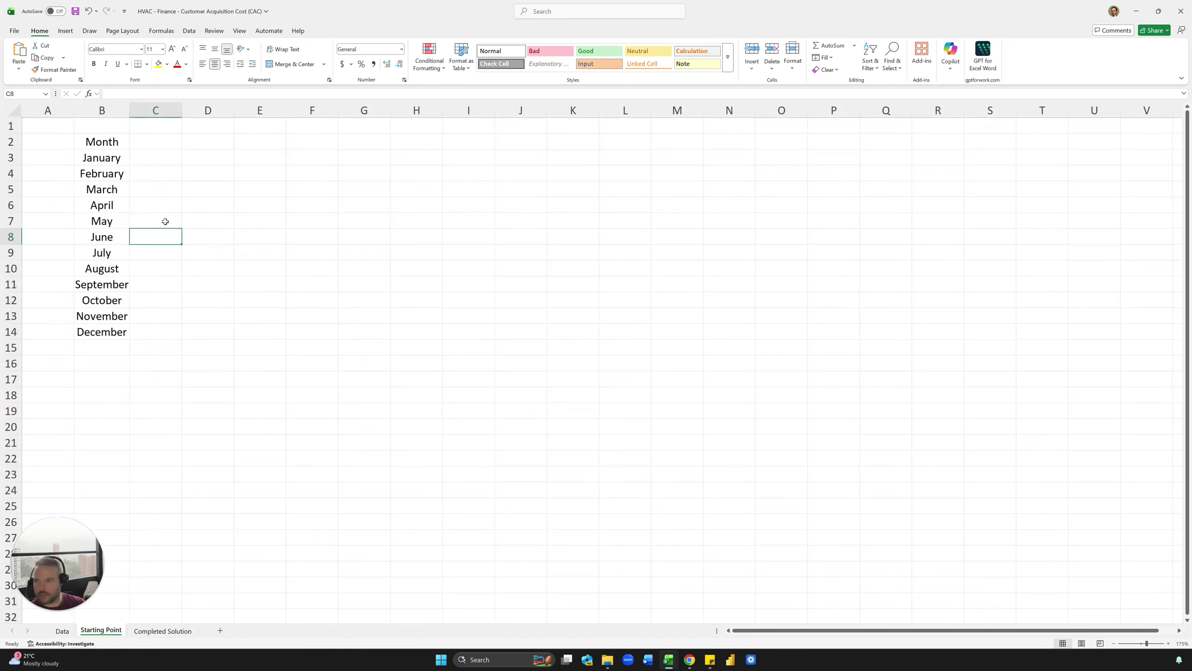
{"action": "left_click", "coordinate": [166, 138]}
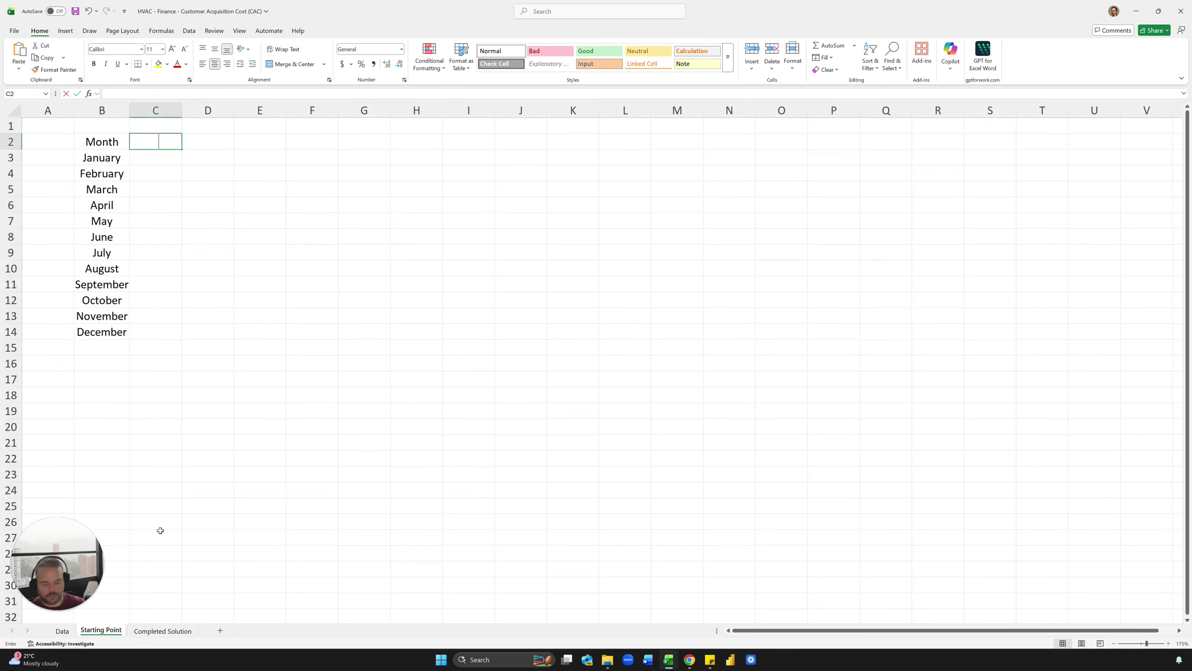
{"action": "type", "text": "Spend"}
{"action": "key", "text": "Tab"}
{"action": "type", "text": "Jobs"}
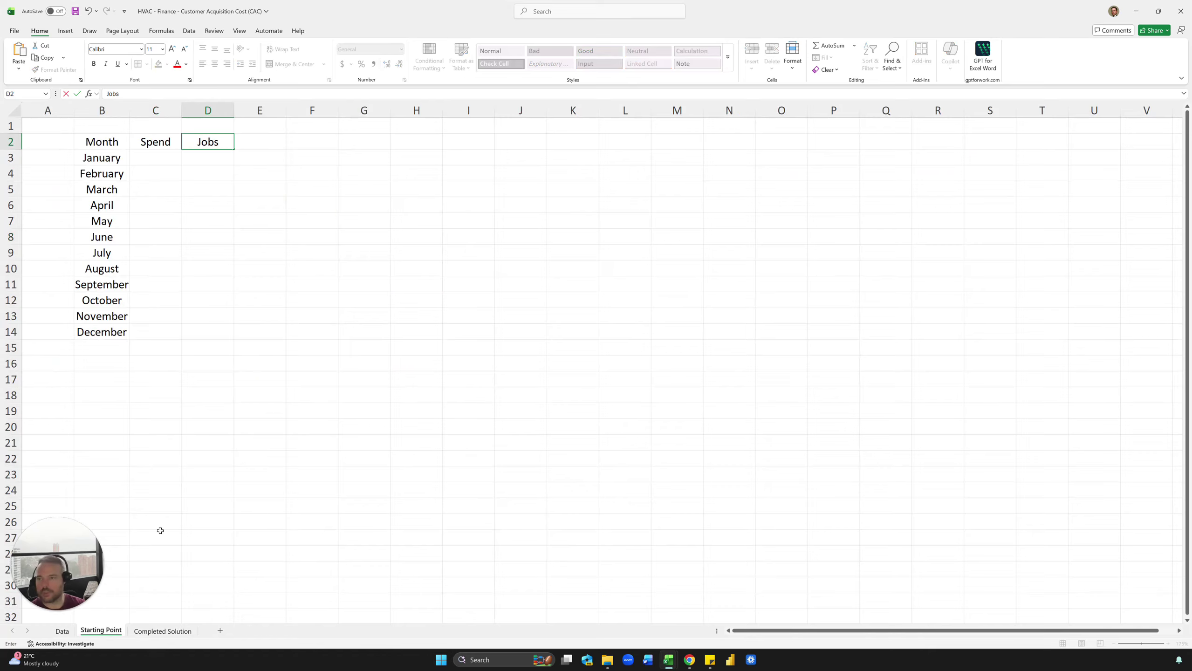
{"action": "type", "text": " Sold"}
{"action": "key", "text": "Tab"}
{"action": "type", "text": "CAC"}
{"action": "key", "text": "Return"}
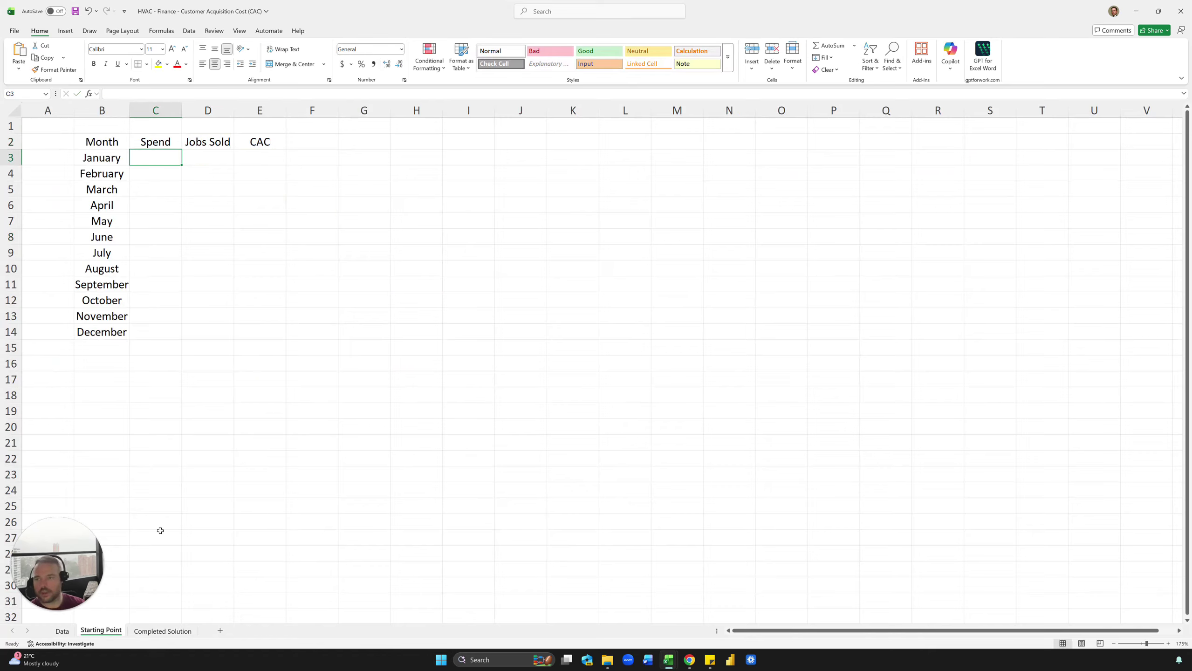
Step: Enter =SUMIFS(Data!G:G,Data!C:C,'Starting Point'!B3) in C3 for January's spend
{"action": "type", "text": "=sumifs"}
{"action": "key", "text": "Tab"}
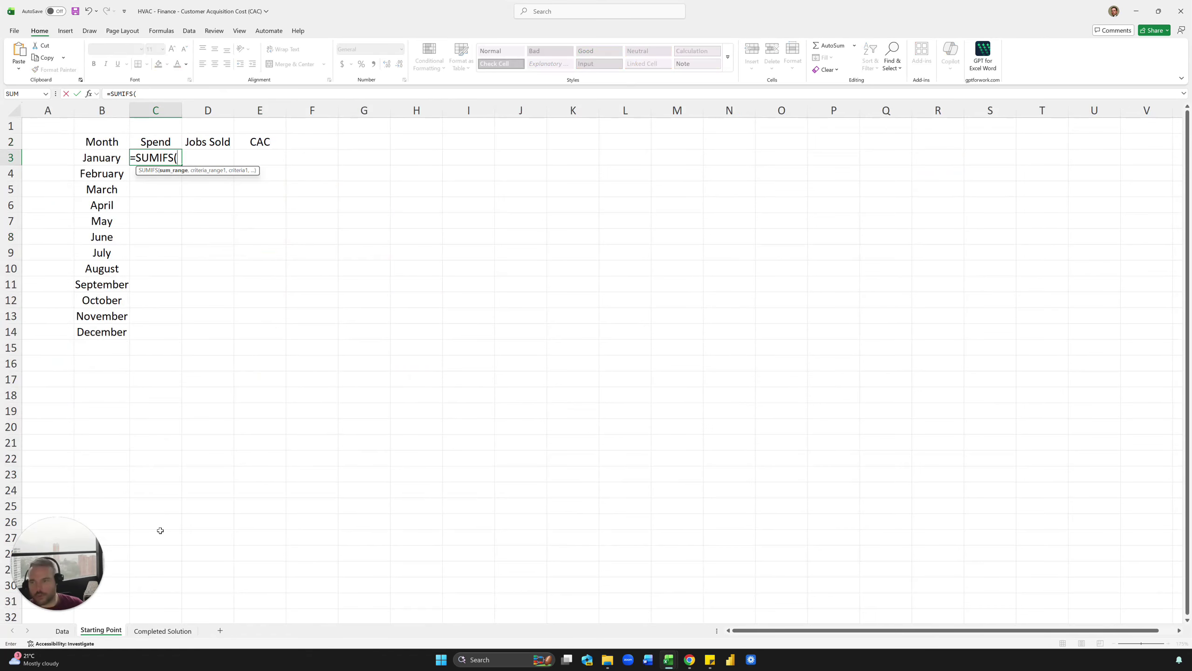
{"action": "left_click", "coordinate": [64, 629]}
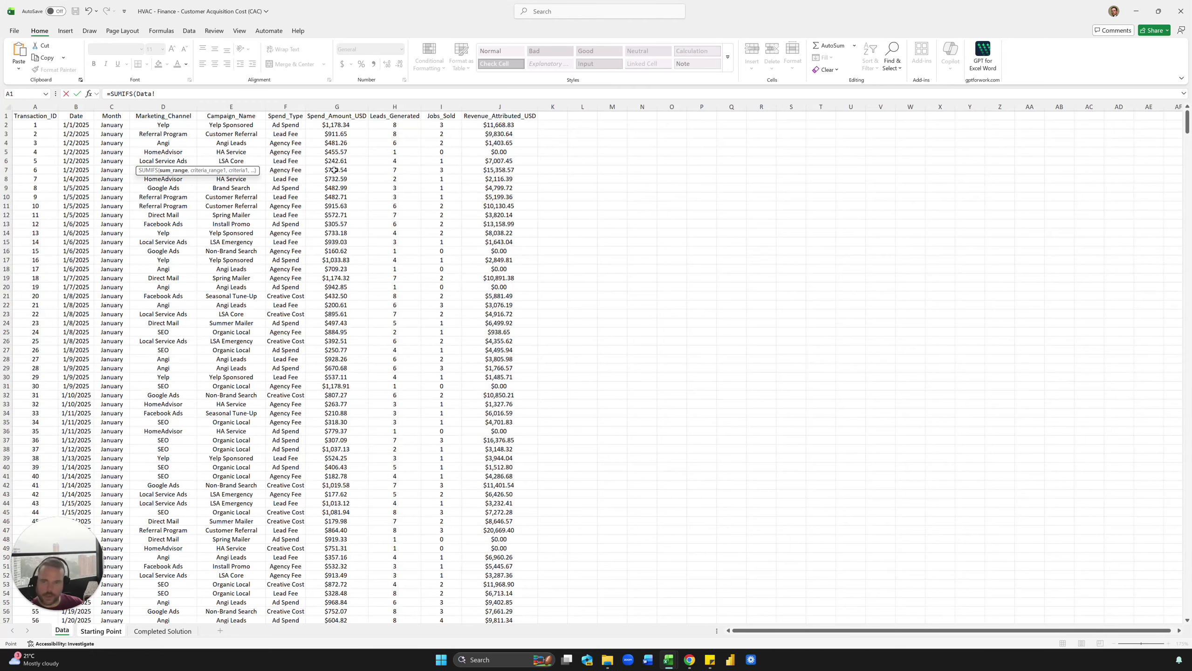
{"action": "left_click", "coordinate": [337, 107]}
{"action": "left_click", "coordinate": [203, 93]}
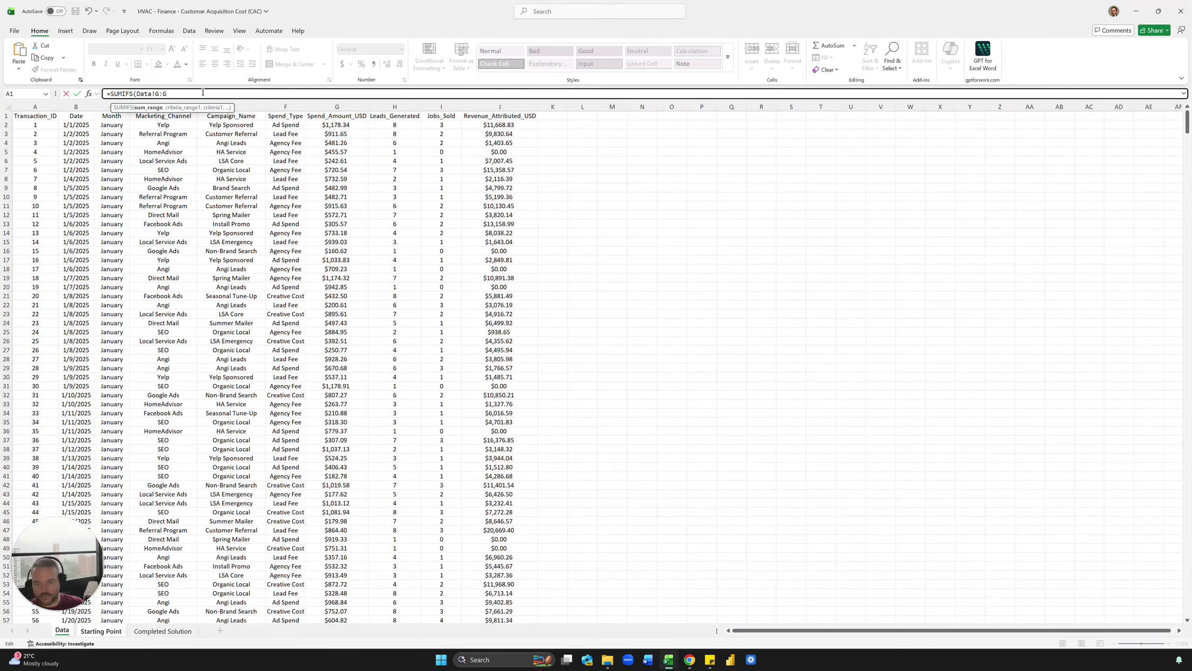
{"action": "type", "text": ","}
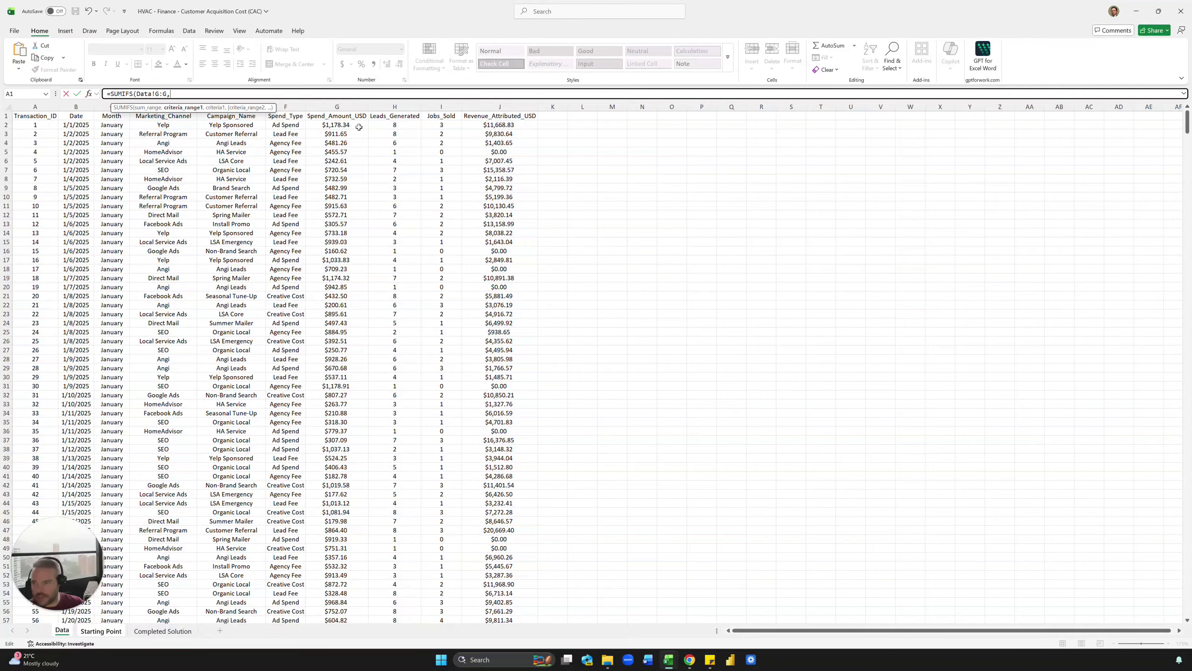
{"action": "left_click", "coordinate": [95, 108]}
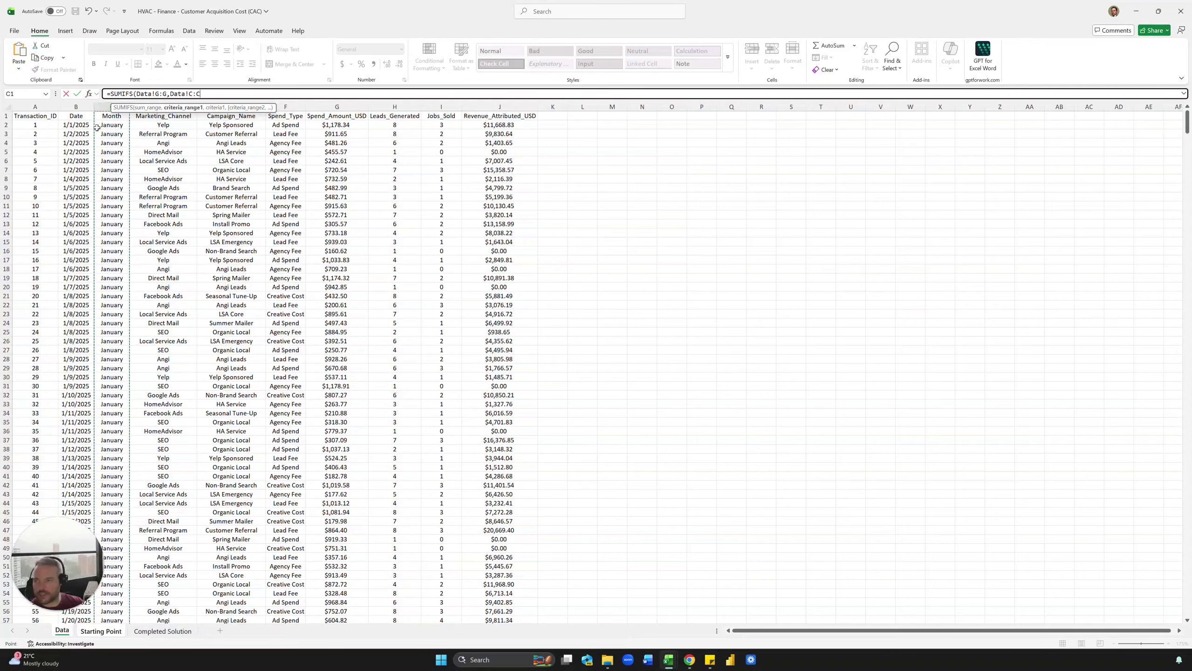
{"action": "type", "text": ","}
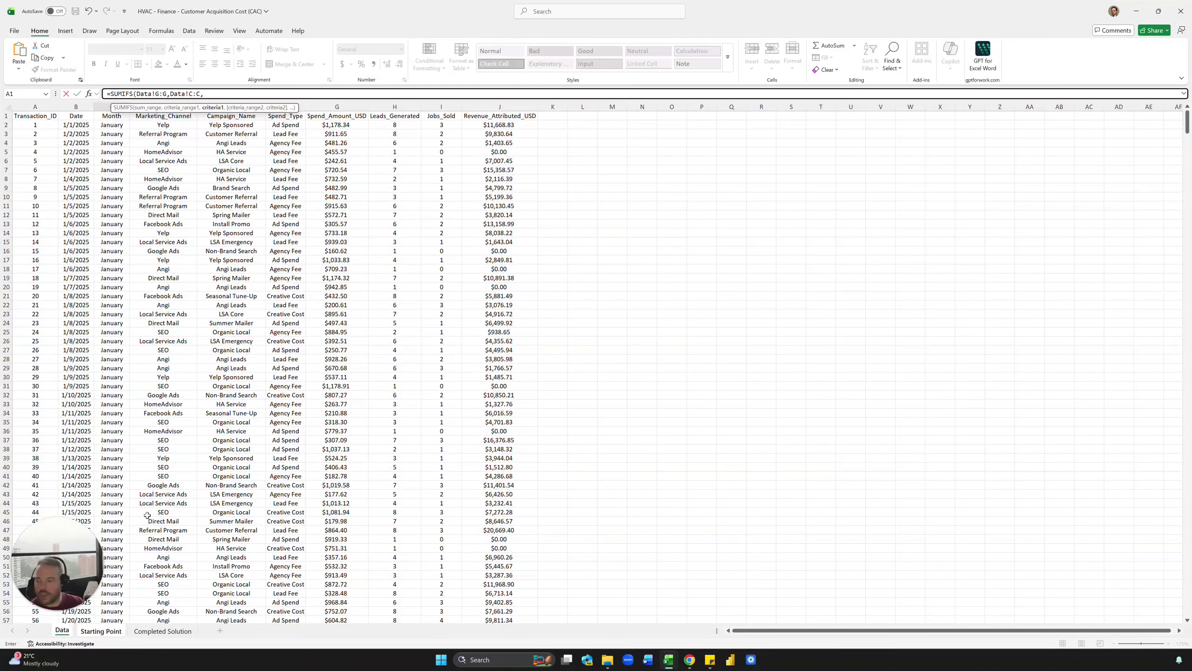
{"action": "left_click", "coordinate": [104, 633]}
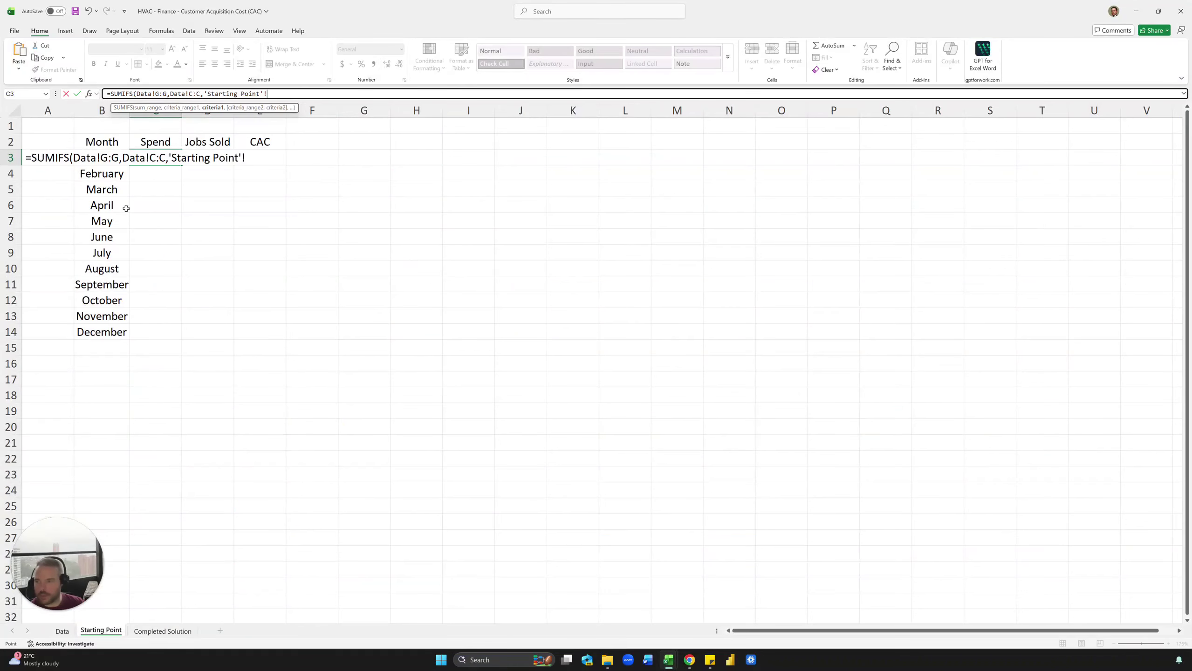
{"action": "left_click", "coordinate": [94, 174]}
{"action": "key", "text": "Up"}
{"action": "key", "text": "Return"}
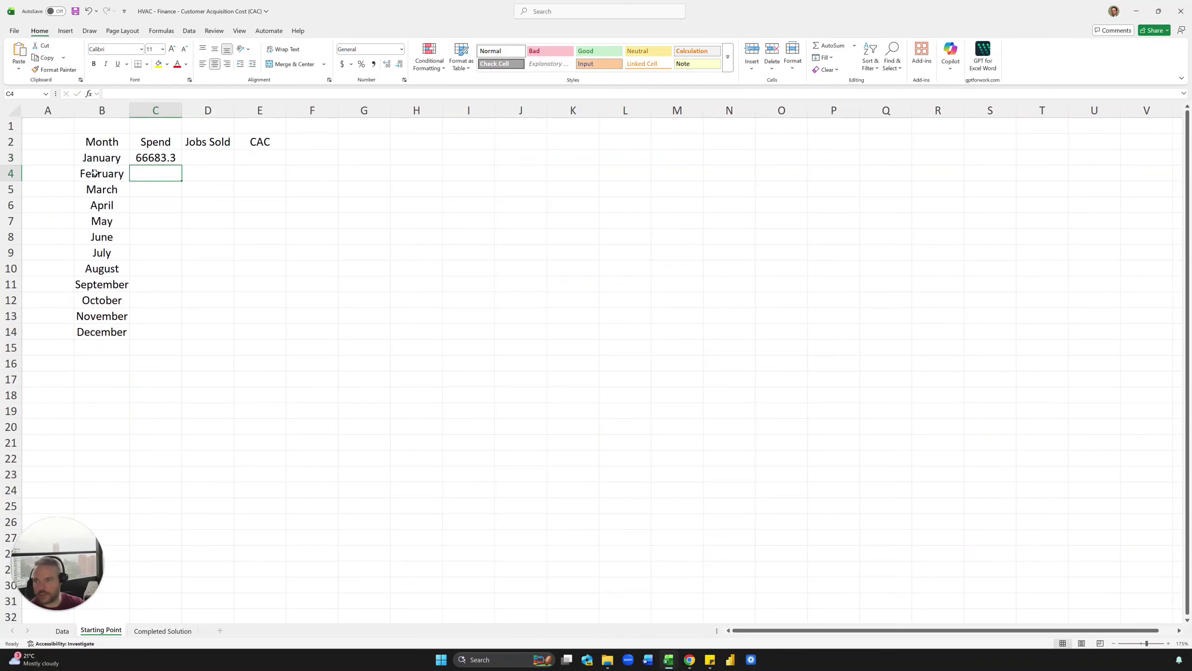
Step: Format January's spend as whole-dollar currency and fill it down to December
{"action": "key", "text": "Up"}
{"action": "key", "text": "ctrl+shift+4"}
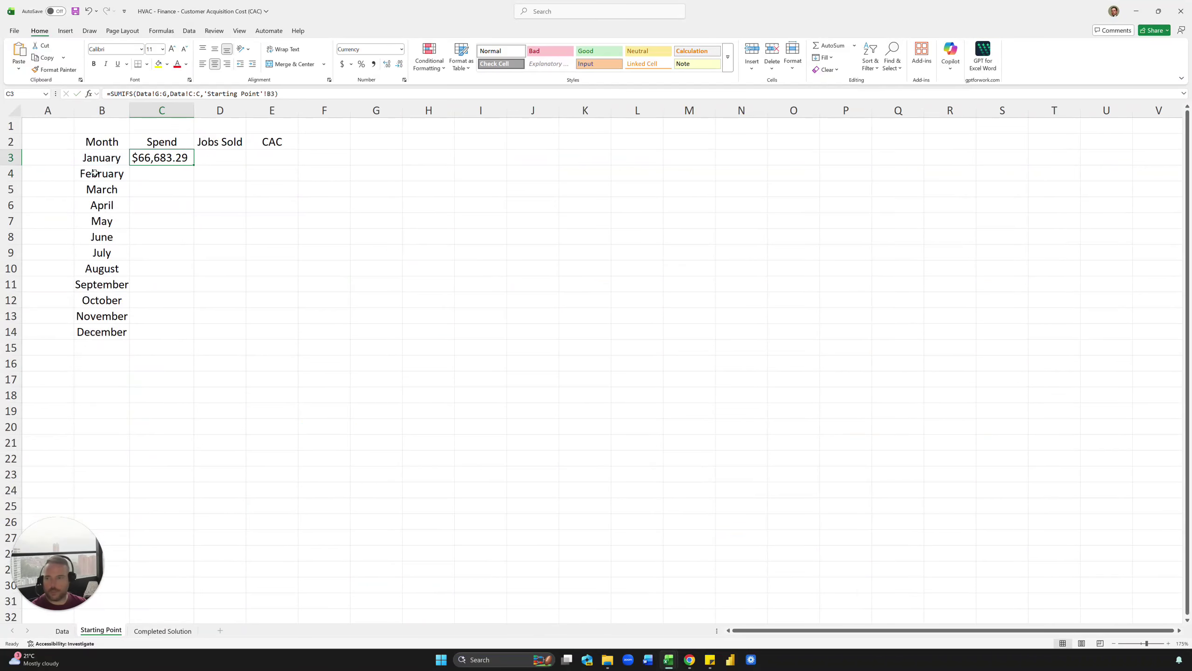
{"action": "left_click", "coordinate": [398, 64]}
{"action": "left_click", "coordinate": [399, 64]}
{"action": "double_click", "coordinate": [194, 165]}
{"action": "key", "text": "Right"}
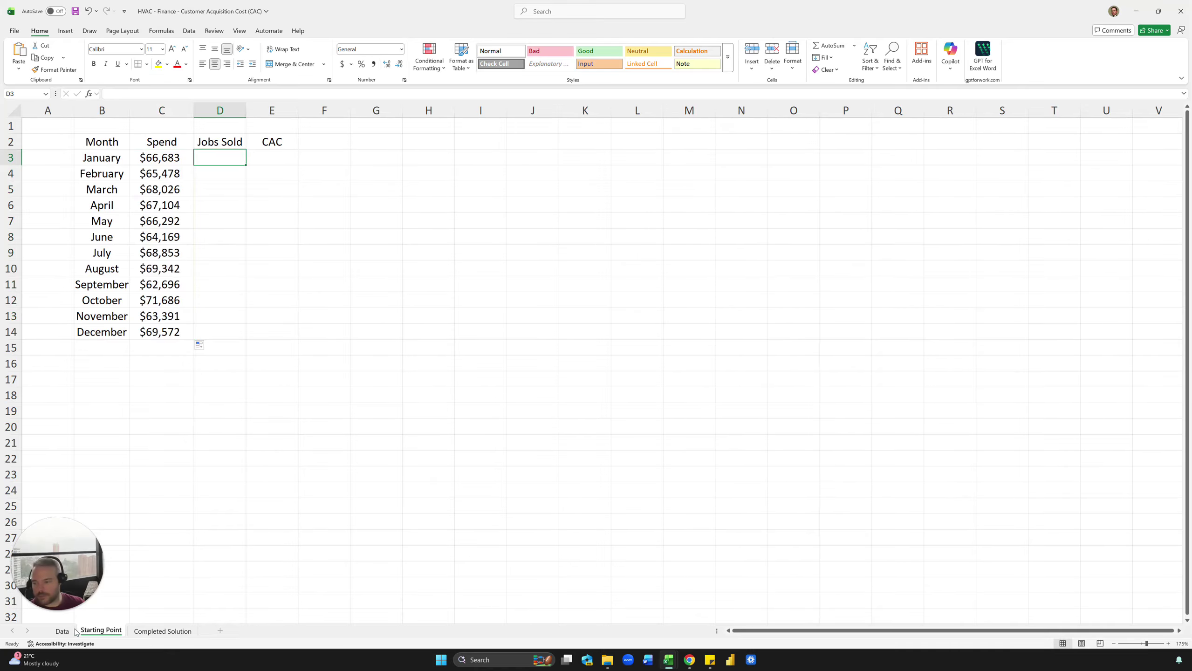
Step: Check the Data sheet's Jobs_Sold column, column I
{"action": "left_click", "coordinate": [73, 631]}
{"action": "left_click", "coordinate": [396, 292]}
{"action": "left_click", "coordinate": [443, 118]}
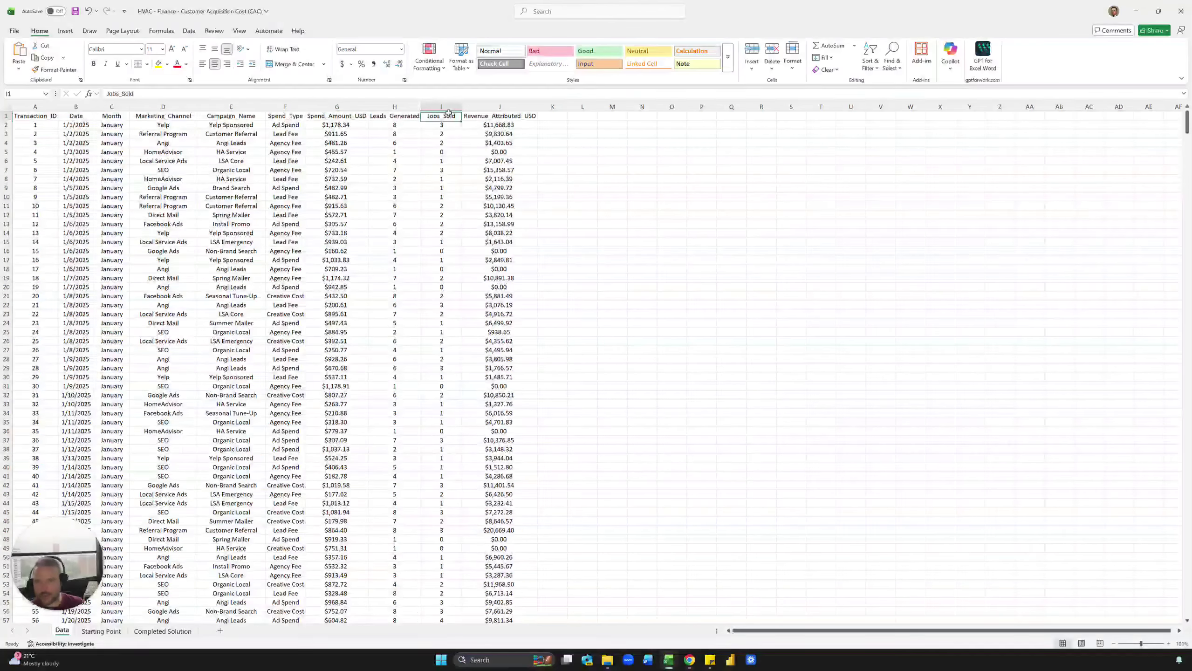
{"action": "key", "text": "ctrl+shift+Down"}
{"action": "left_click", "coordinate": [101, 631]}
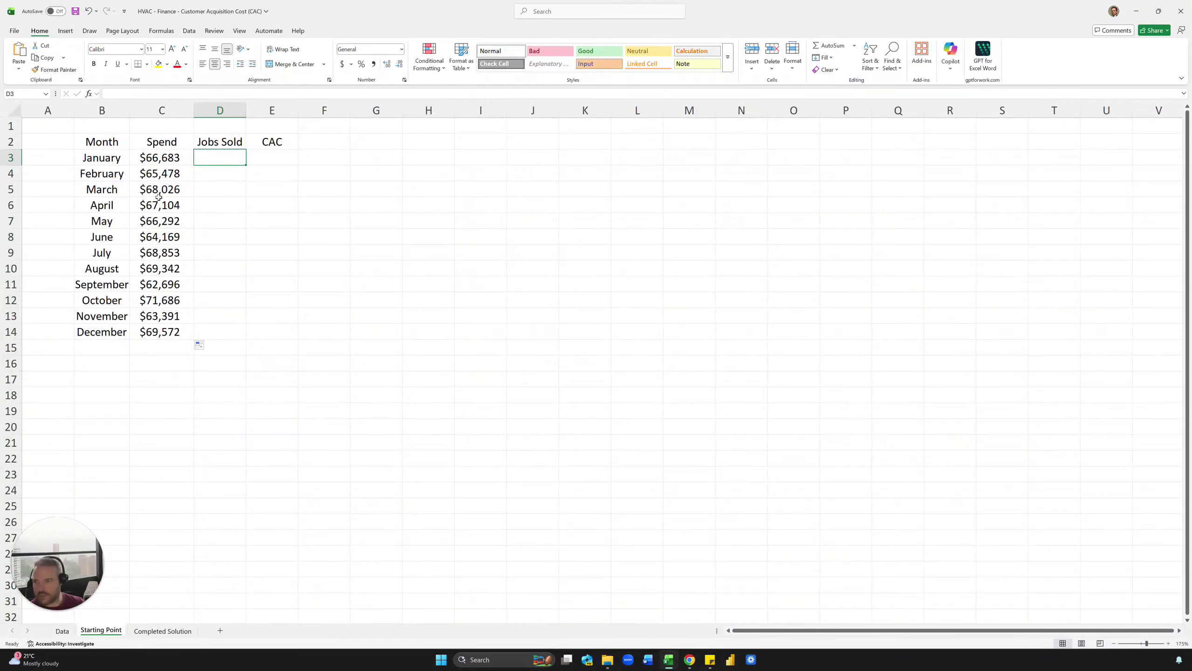
Step: Reuse the spend SUMIFS in D3 with sum range Data!I:I and fill down to December
{"action": "left_click", "coordinate": [161, 157]}
{"action": "left_click_drag", "start_coordinate": [278, 94], "coordinate": [122, 94]}
{"action": "key", "text": "Escape"}
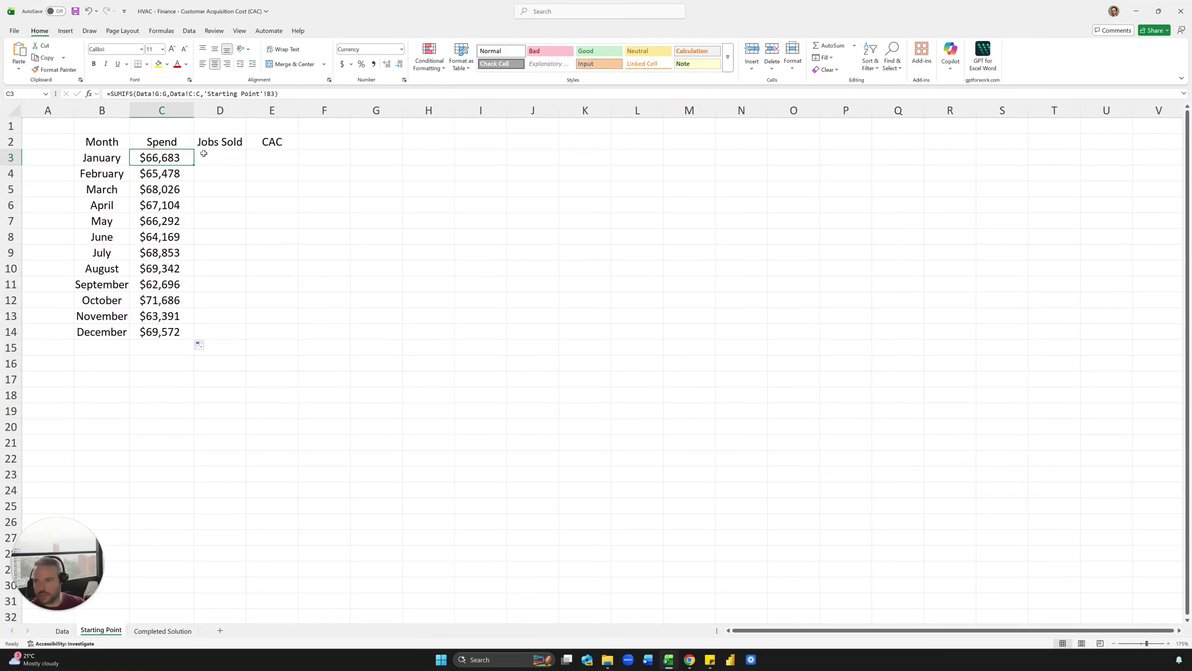
{"action": "left_click", "coordinate": [201, 157]}
{"action": "type", "text": "="}
{"action": "type", "text": "SUMIFS(Data!G:G,Data!C:C,'Starting Point'!B3)"}
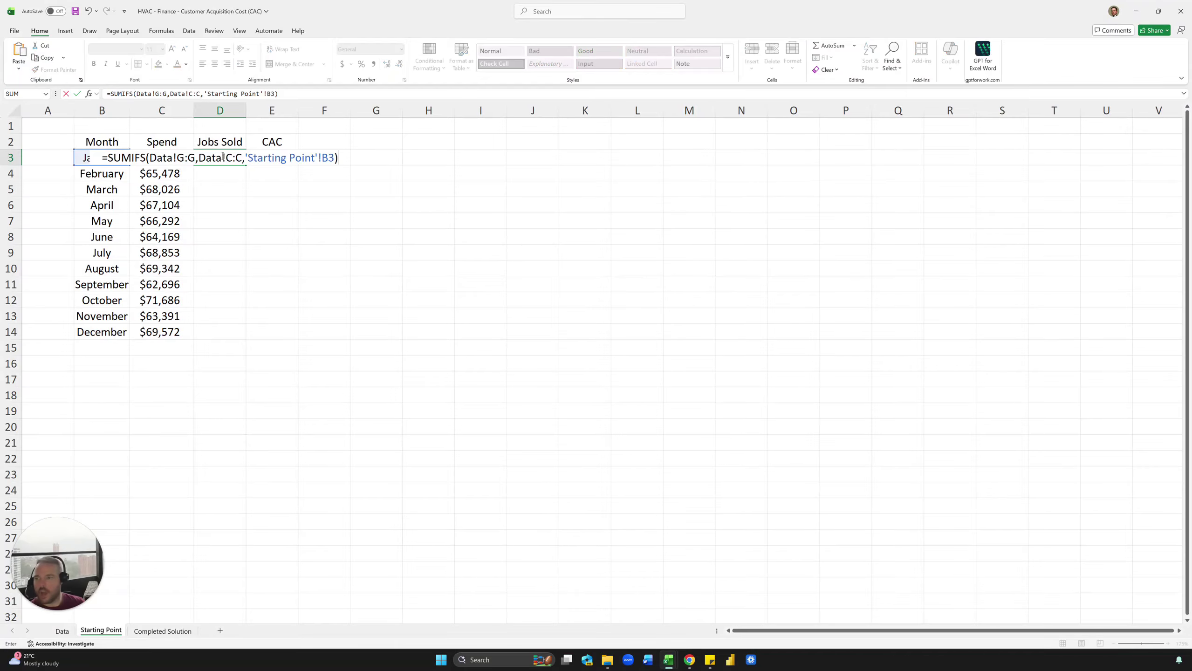
{"action": "left_click", "coordinate": [180, 94]}
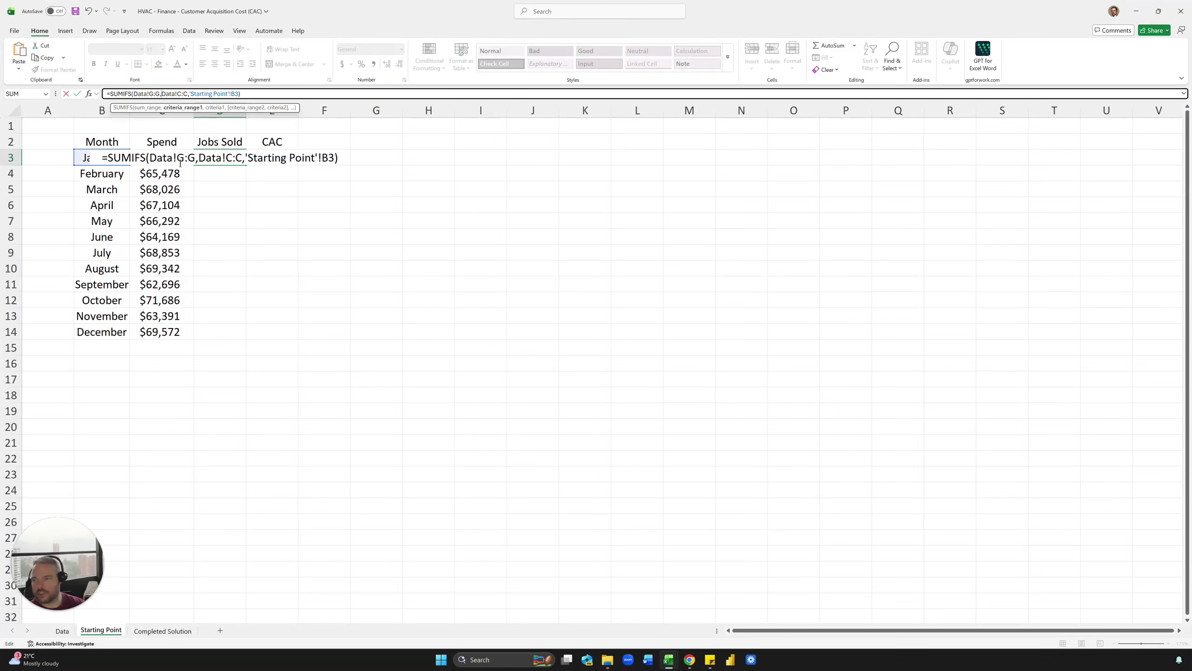
{"action": "key", "text": "BackSpace"}
{"action": "key", "text": "BackSpace"}
{"action": "key", "text": "BackSpace"}
{"action": "type", "text": "I"}
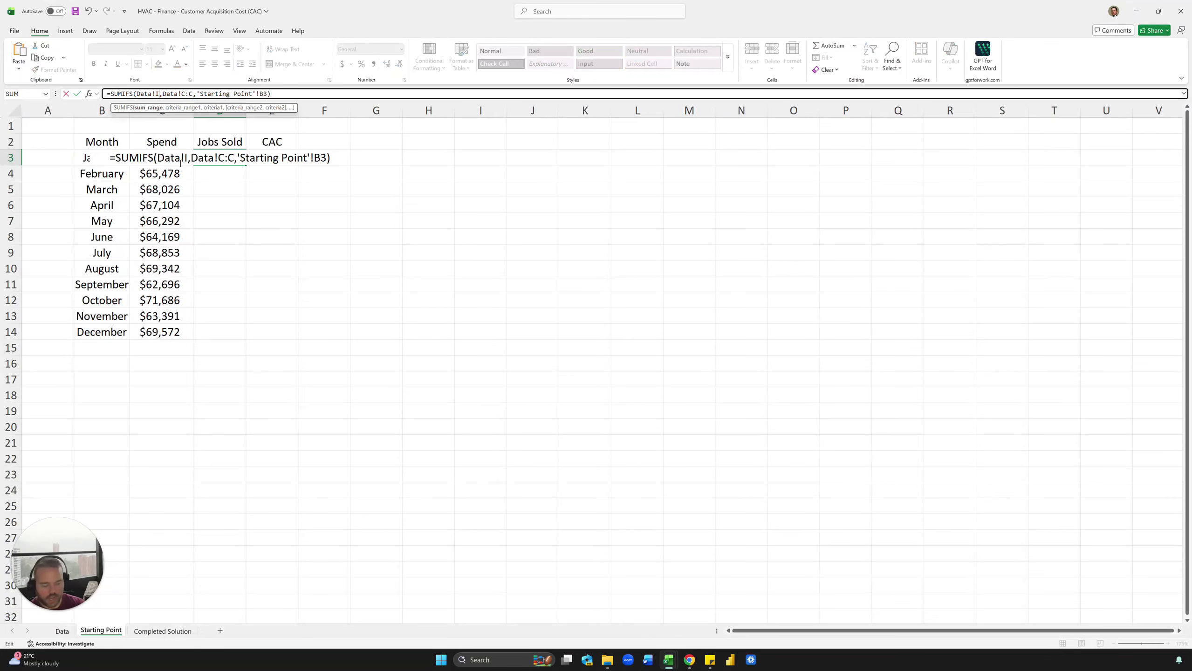
{"action": "type", "text": ":I"}
{"action": "key", "text": "Return"}
{"action": "key", "text": "Up"}
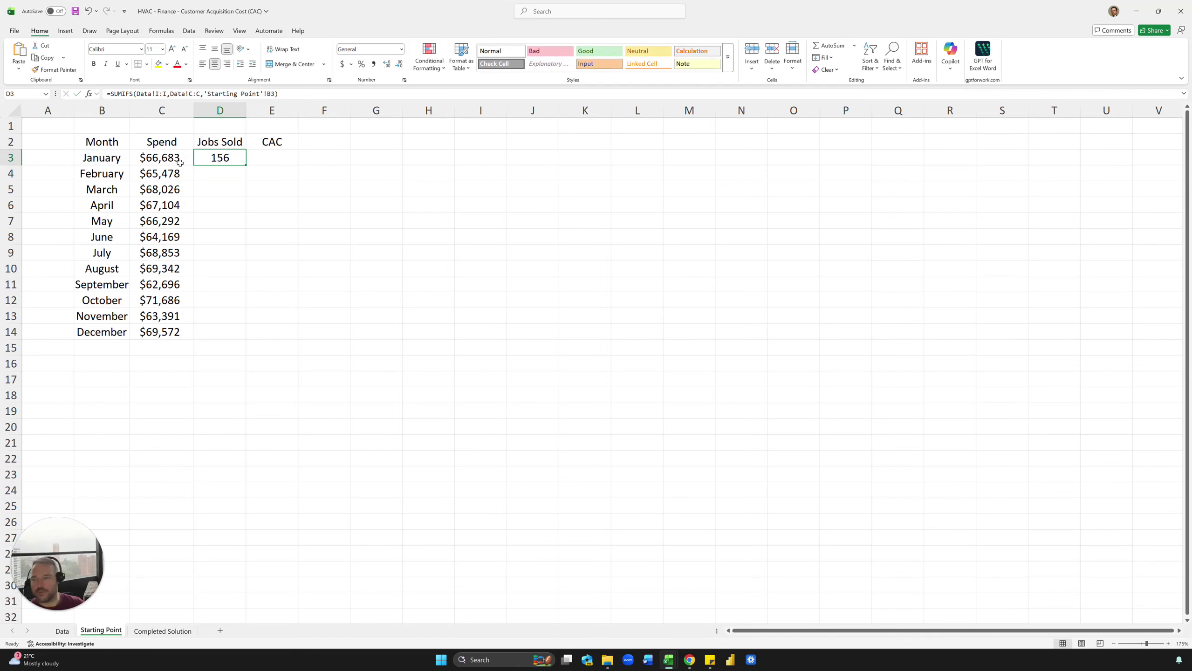
{"action": "double_click", "coordinate": [246, 165]}
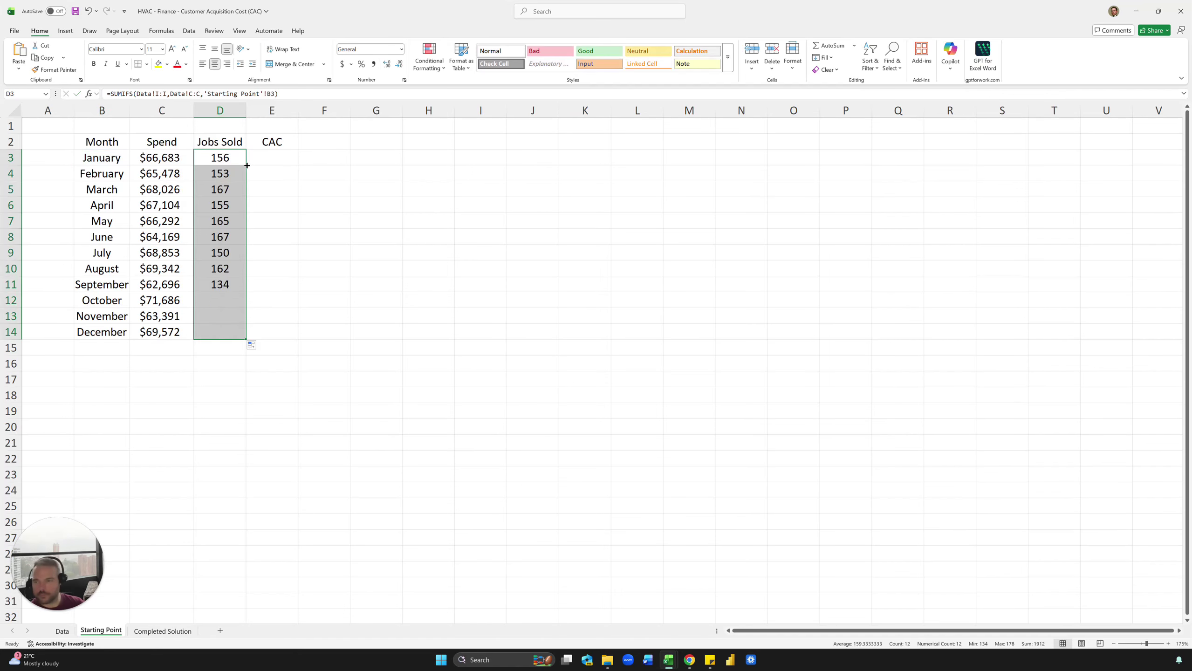
Step: Glance at the Completed Solution and Data sheets, then return to Starting Point
{"action": "left_click", "coordinate": [162, 631]}
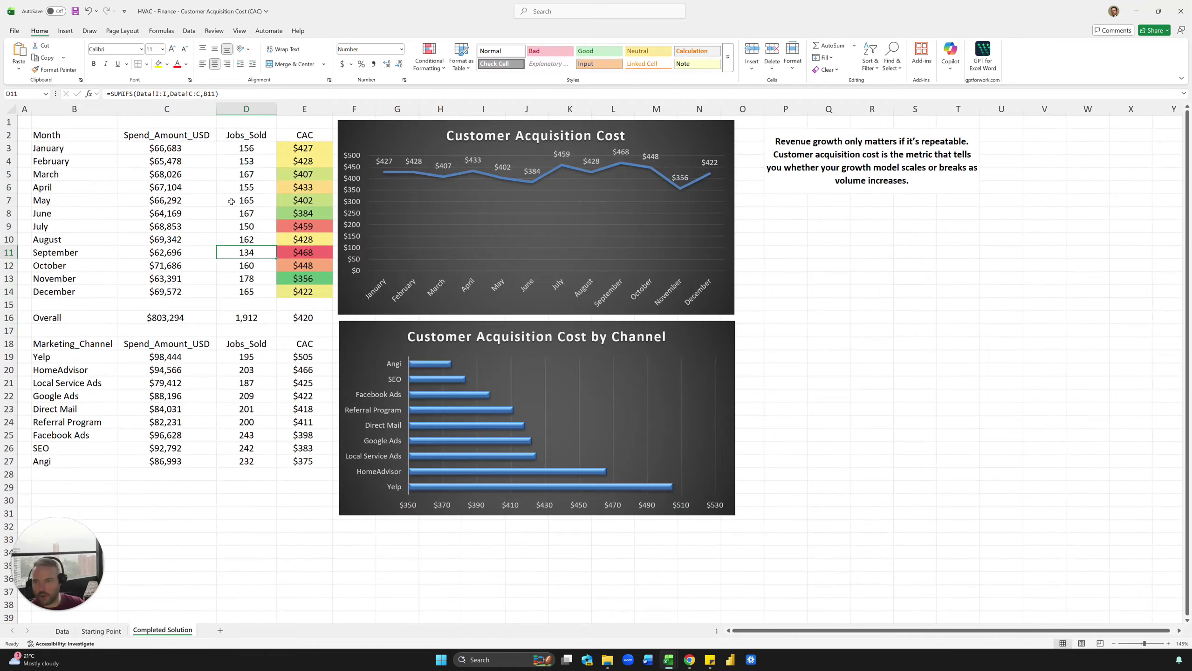
{"action": "left_click", "coordinate": [62, 630]}
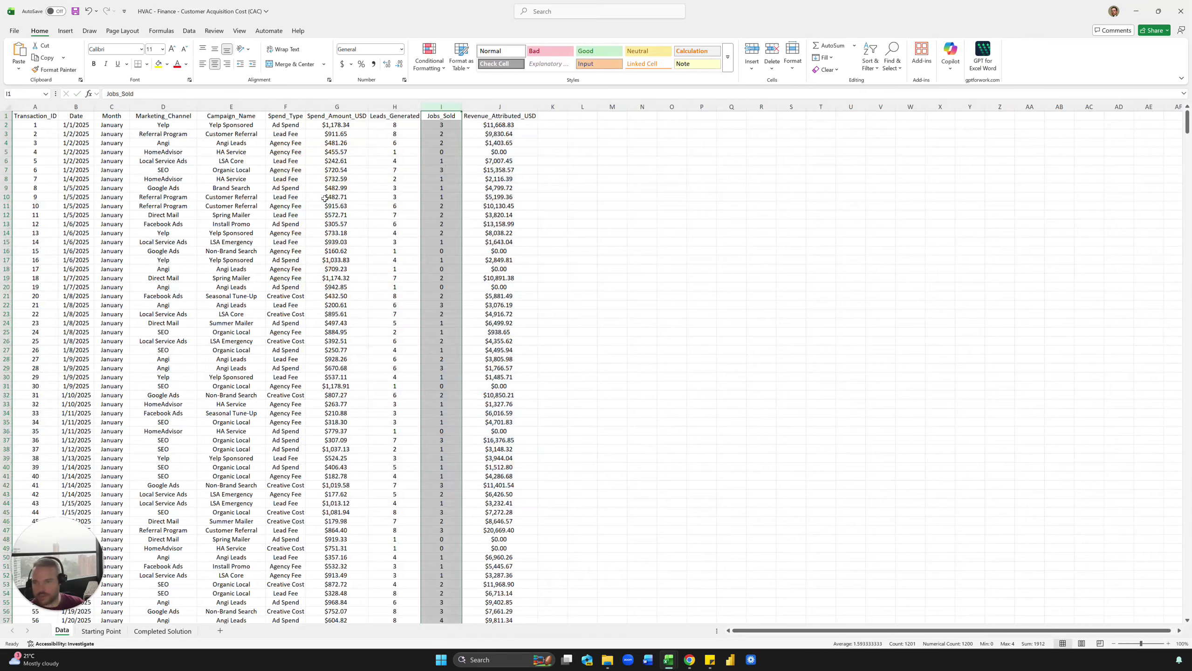
{"action": "left_click", "coordinate": [101, 630]}
Step: Enter =C3/D3 in E3 and fill CAC down to December ($427.46 to $421.65)
{"action": "left_click", "coordinate": [283, 160]}
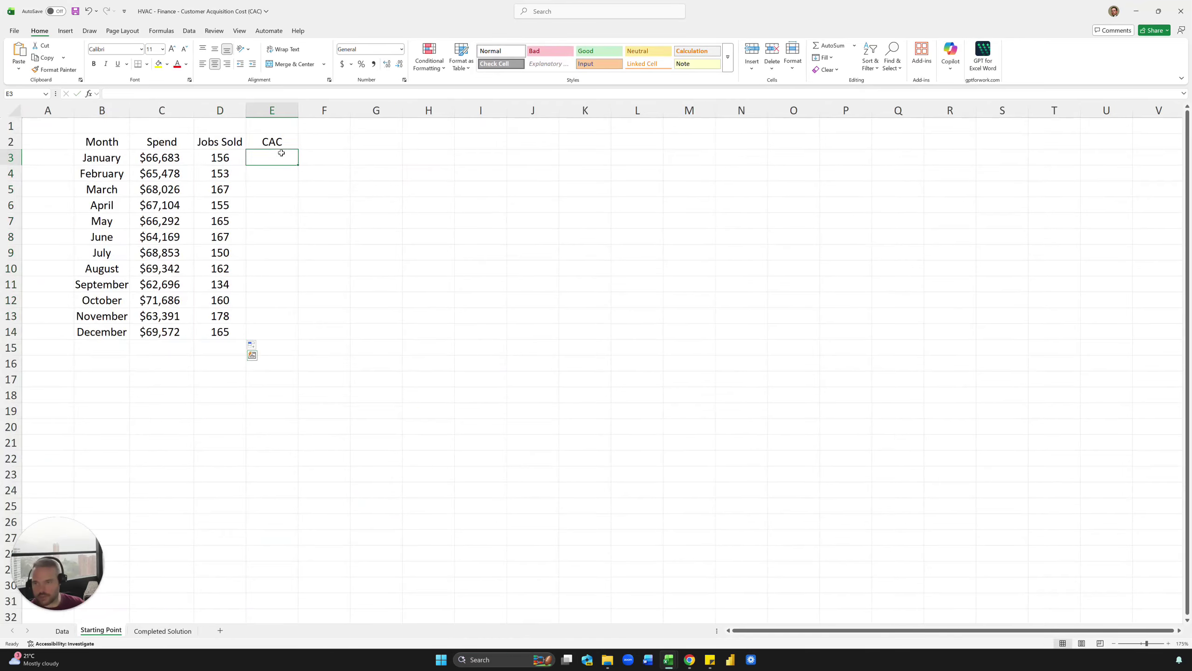
{"action": "type", "text": "="}
{"action": "key", "text": "Left"}
{"action": "key", "text": "Left"}
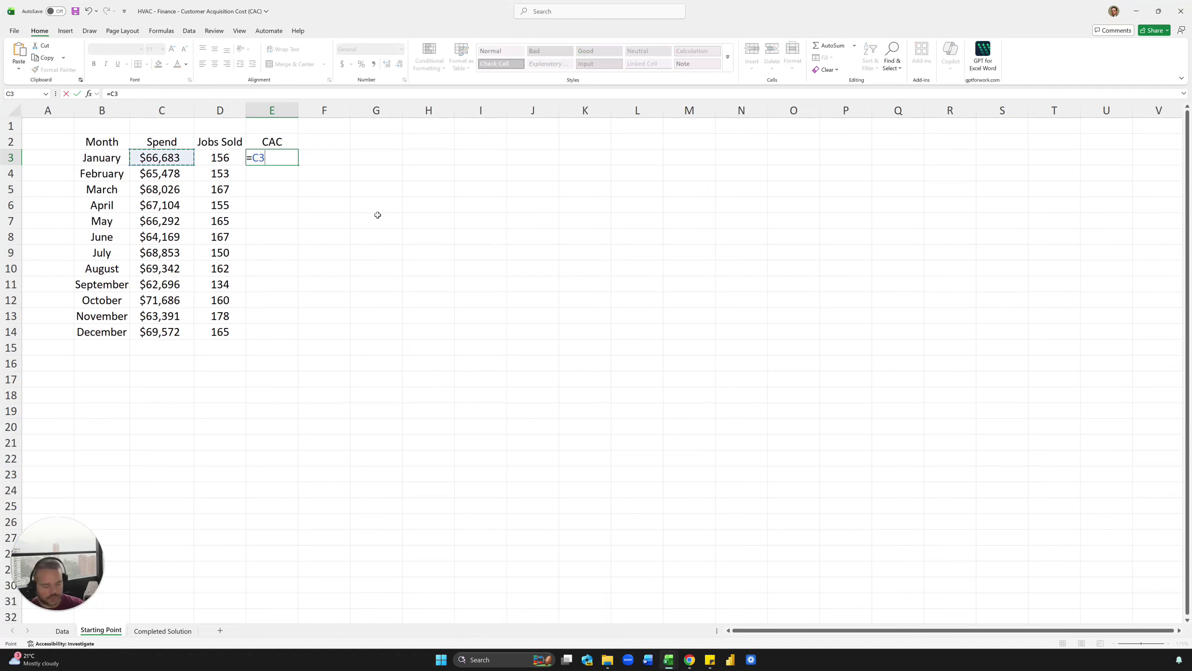
{"action": "type", "text": "/"}
{"action": "key", "text": "Left"}
{"action": "key", "text": "ctrl+Return"}
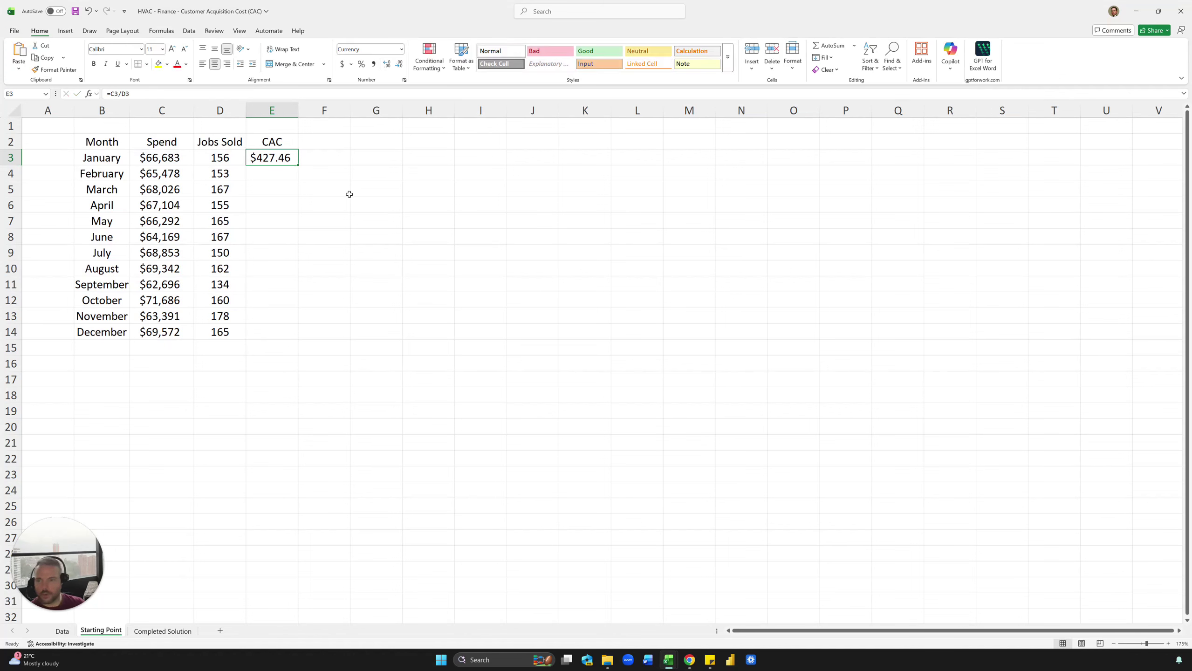
{"action": "double_click", "coordinate": [297, 164]}
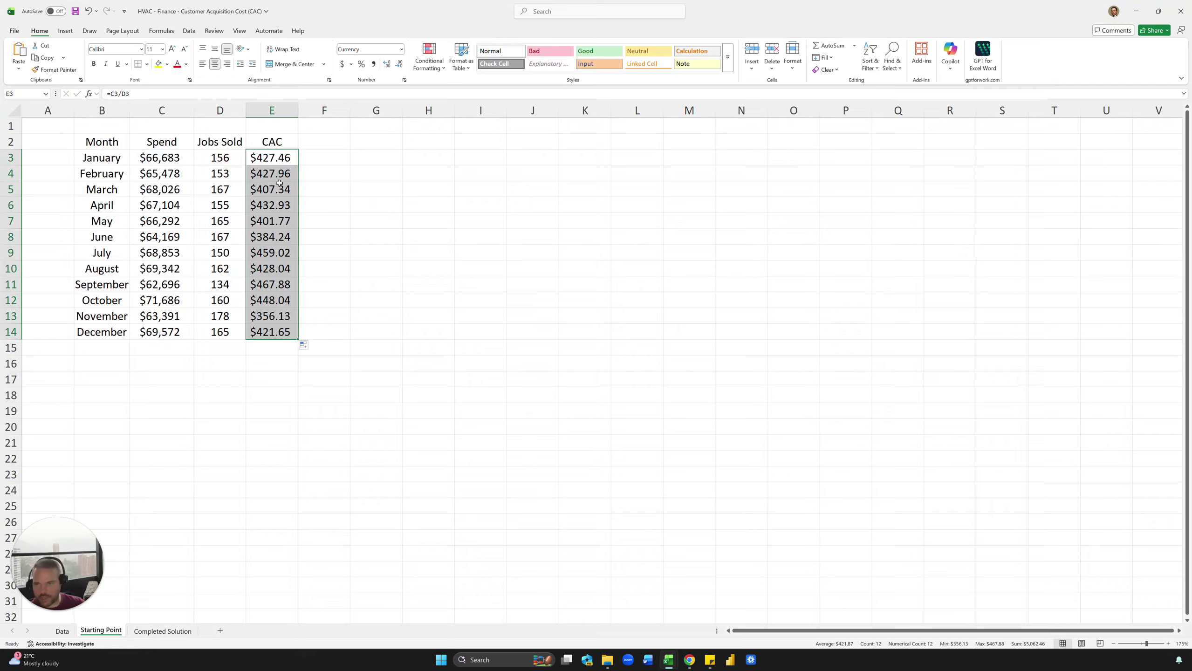
{"action": "left_click_drag", "start_coordinate": [271, 158], "coordinate": [272, 331]}
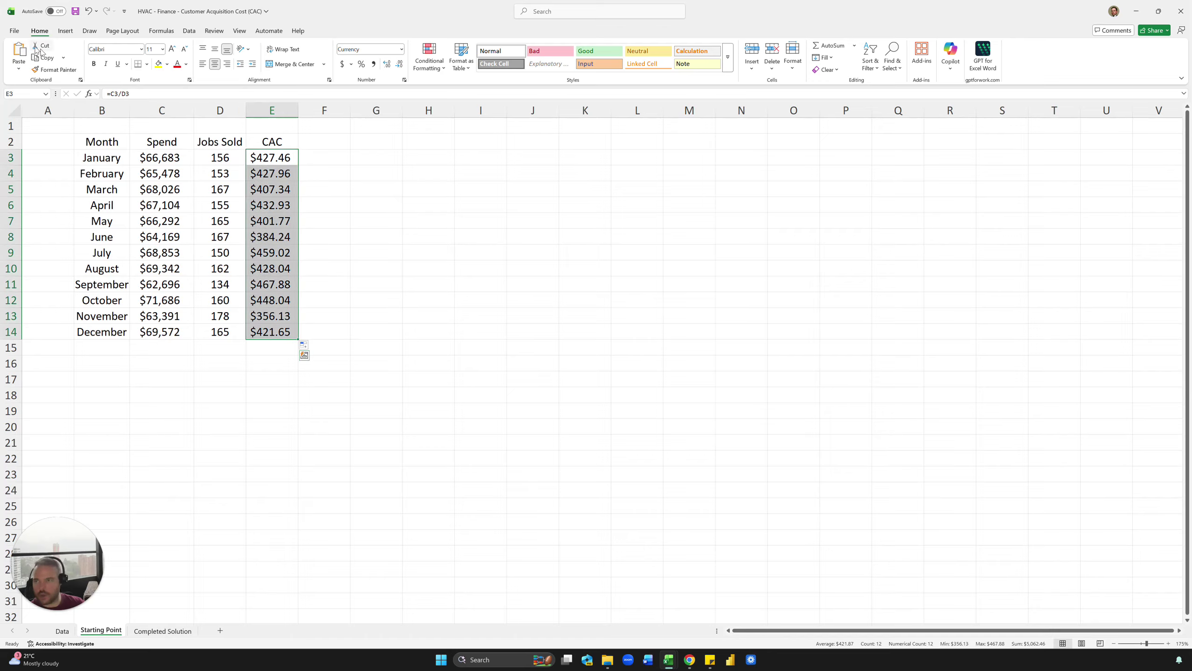
Step: Apply the green-yellow-red colour scale to E3:E14 and narrow column A
{"action": "left_click", "coordinate": [431, 53]}
{"action": "mouse_move", "coordinate": [445, 88]}
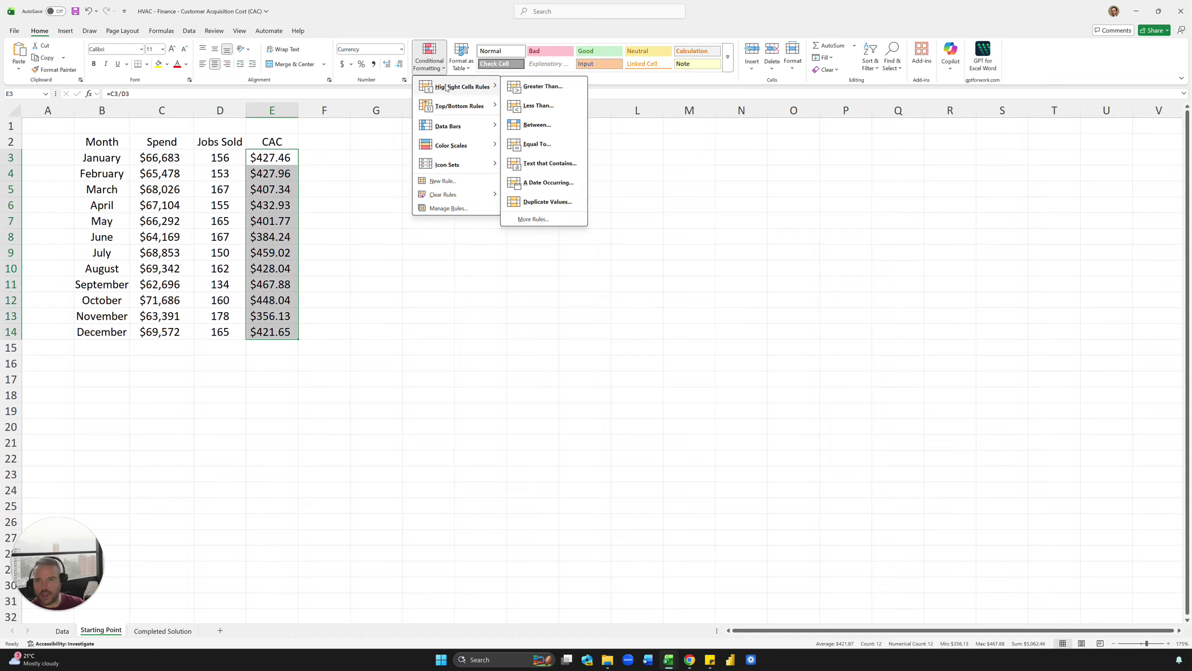
{"action": "mouse_move", "coordinate": [453, 146]}
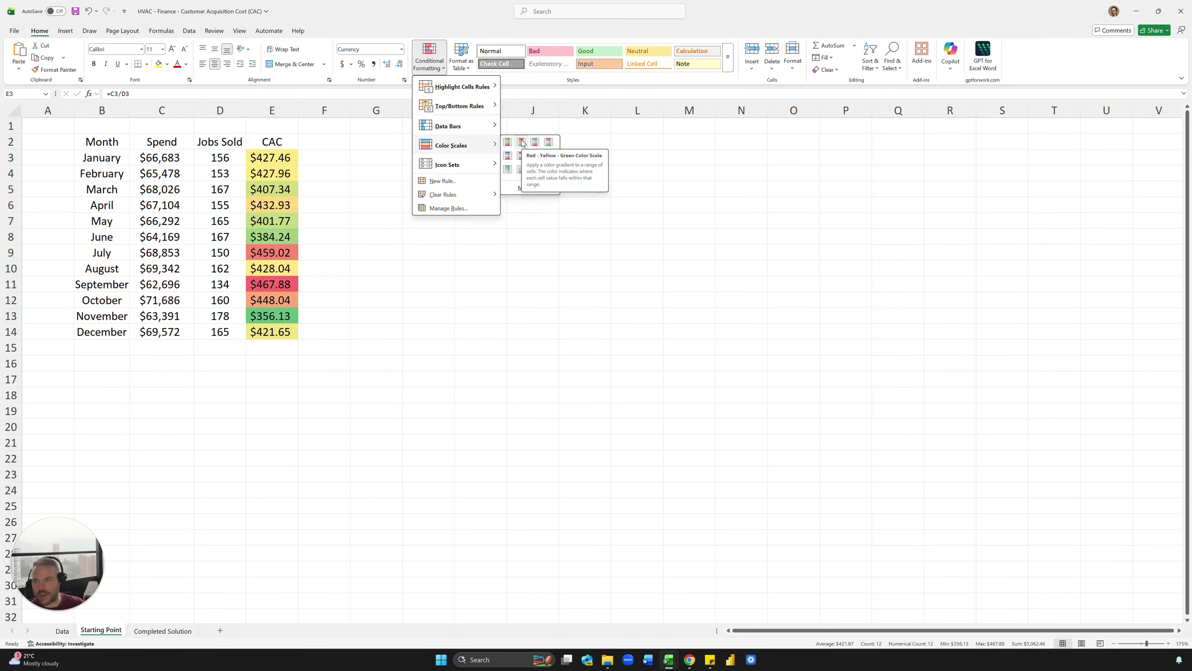
{"action": "left_click", "coordinate": [408, 176]}
{"action": "left_click_drag", "start_coordinate": [272, 252], "coordinate": [103, 284]}
{"action": "left_click", "coordinate": [382, 250]}
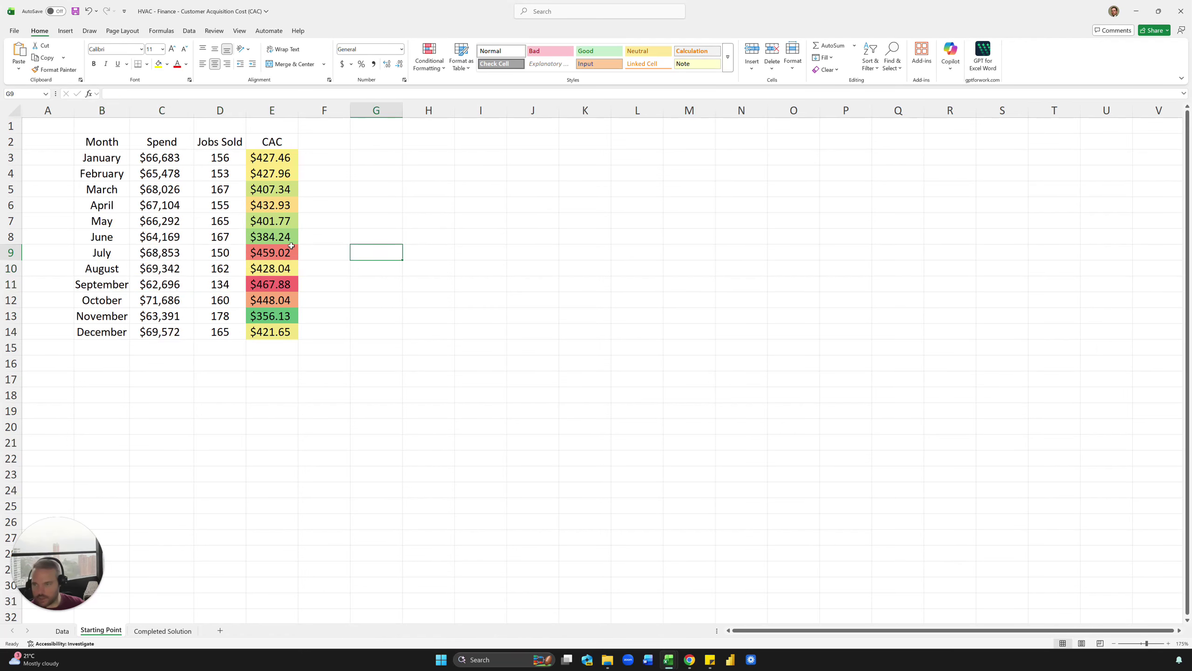
{"action": "left_click_drag", "start_coordinate": [74, 110], "coordinate": [12, 125]}
{"action": "left_click", "coordinate": [68, 157]}
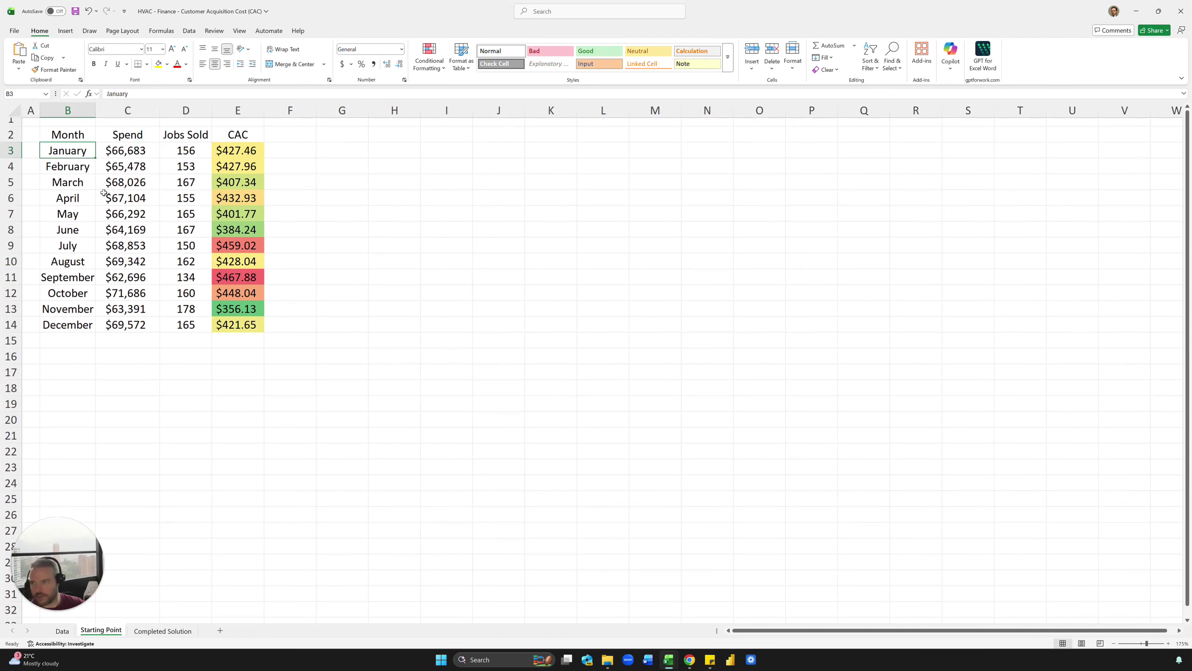
Step: Compare the monthly table with Completed Solution and the Data sheet
{"action": "left_click", "coordinate": [163, 631]}
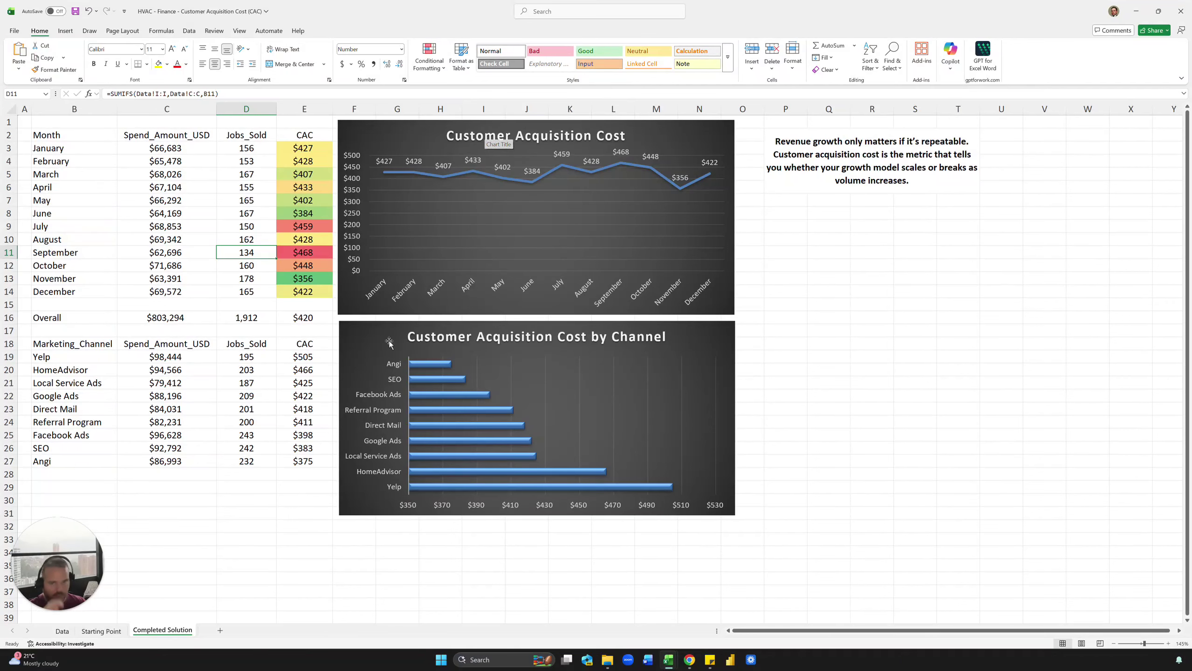
{"action": "left_click", "coordinate": [101, 631]}
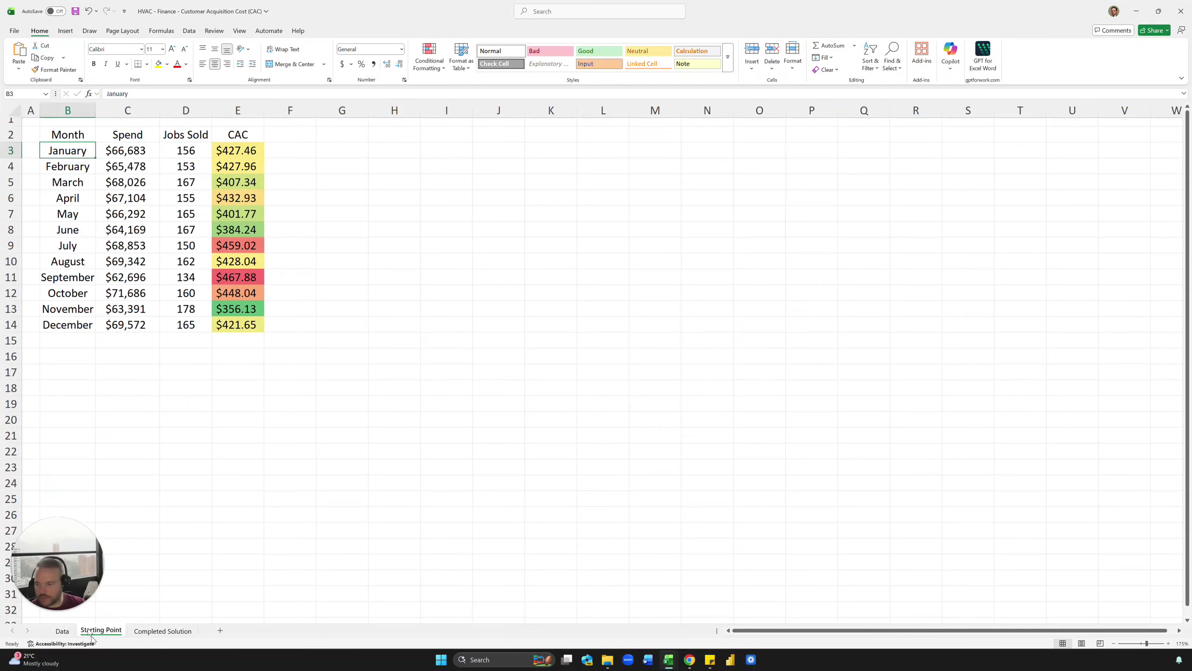
{"action": "mouse_move", "coordinate": [84, 143]}
{"action": "left_mouse_down"}
{"action": "mouse_move", "coordinate": [197, 249]}
{"action": "mouse_move", "coordinate": [239, 324]}
{"action": "left_mouse_up"}
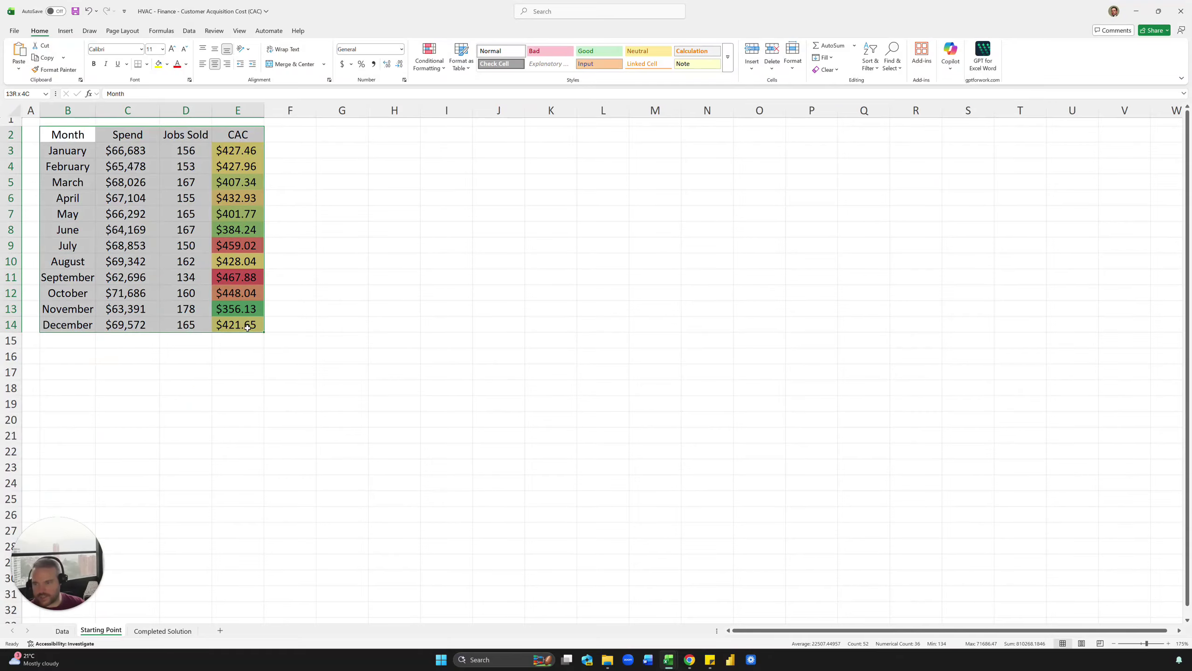
{"action": "left_click", "coordinate": [395, 262]}
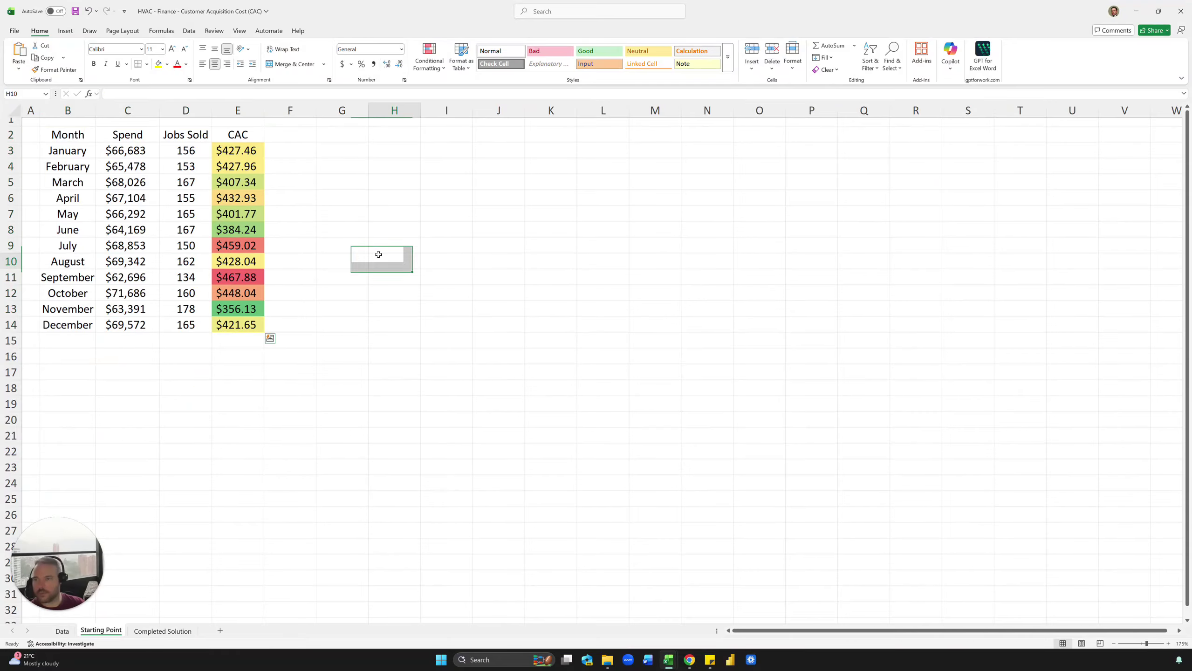
{"action": "left_click", "coordinate": [61, 631]}
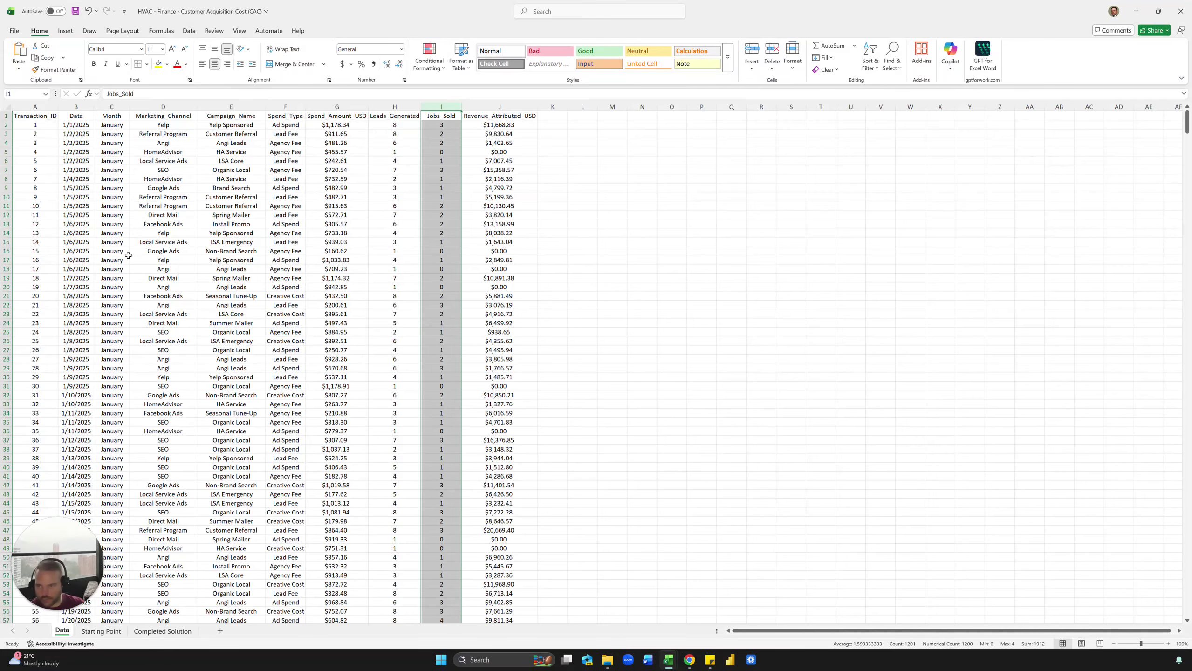
{"action": "left_click", "coordinate": [113, 631]}
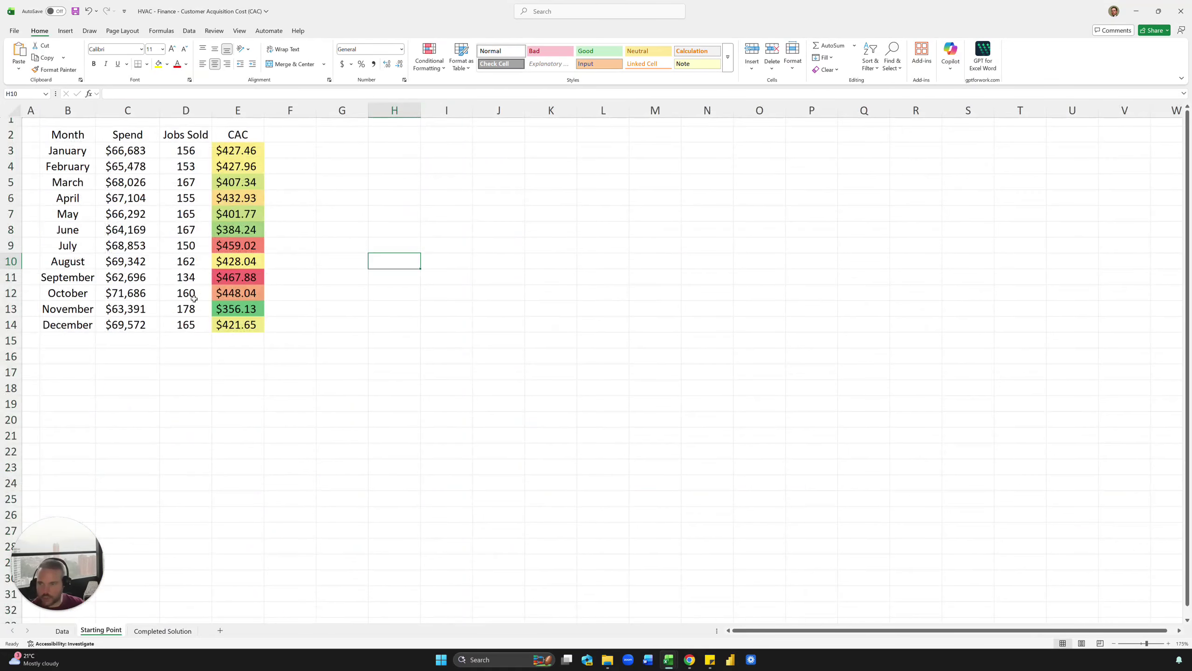
{"action": "left_click", "coordinate": [201, 297]}
Step: Select the month names B2:B14 together with the CAC values E2:E14
{"action": "left_click_drag", "start_coordinate": [68, 135], "coordinate": [67, 325]}
{"action": "left_click_drag", "start_coordinate": [252, 204], "coordinate": [252, 325]}
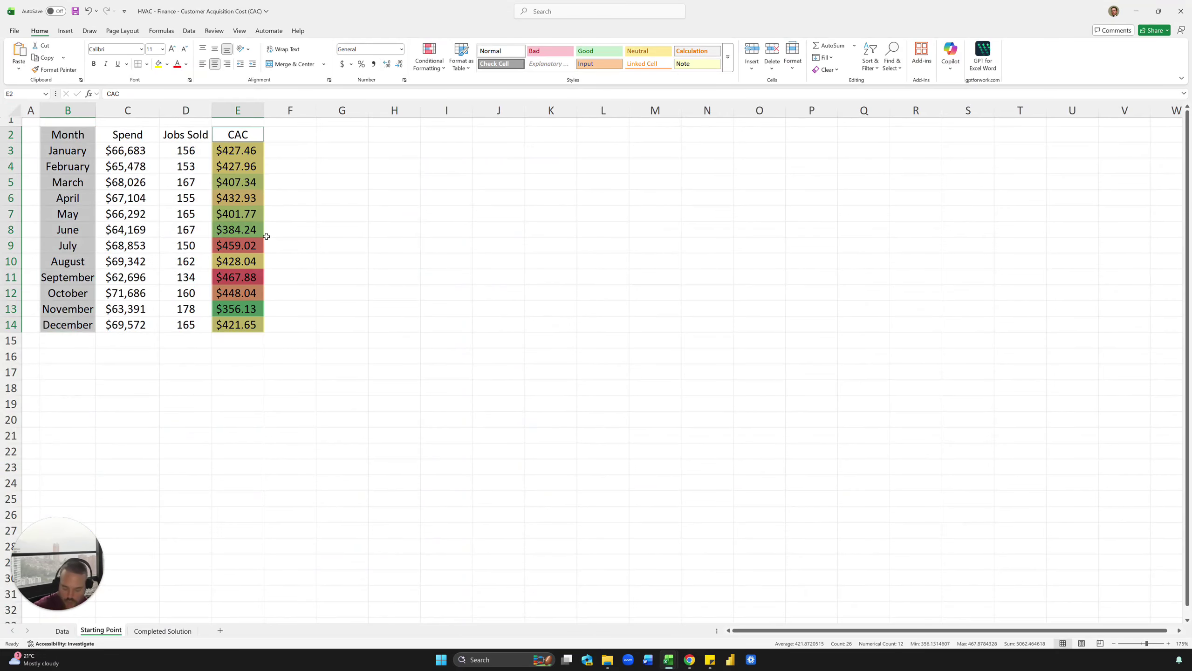
{"action": "left_click_drag", "start_coordinate": [71, 128], "coordinate": [63, 310]}
{"action": "left_click_drag", "start_coordinate": [249, 138], "coordinate": [245, 321]}
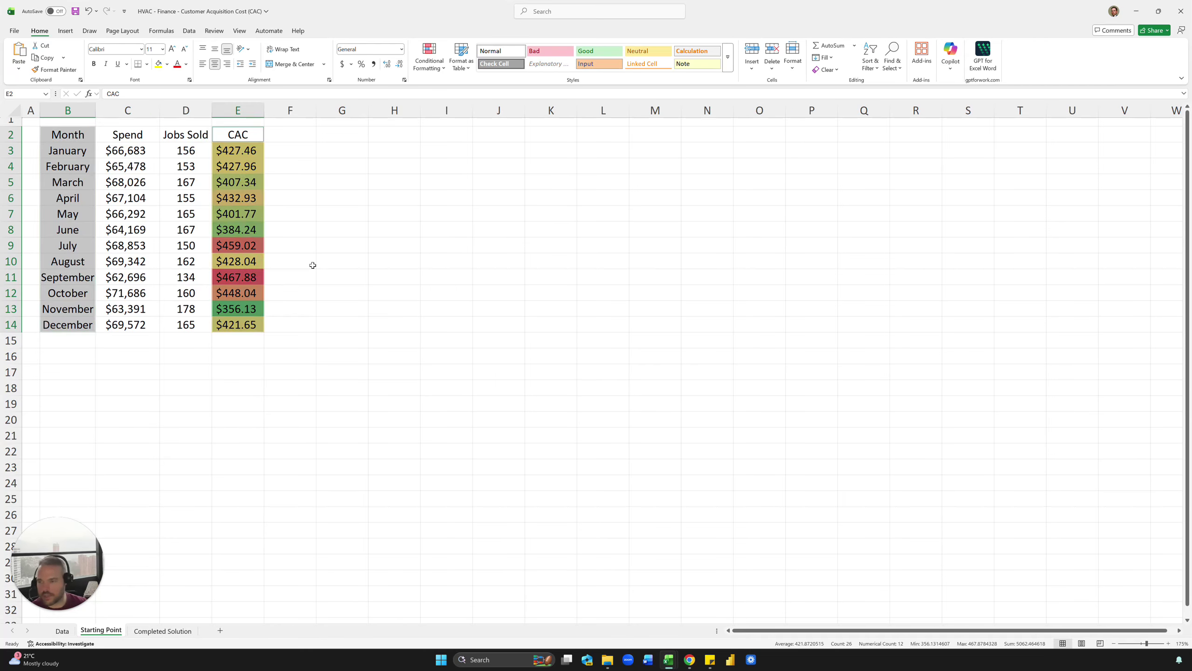
Step: Insert the recommended line chart of monthly CAC
{"action": "left_click", "coordinate": [65, 31]}
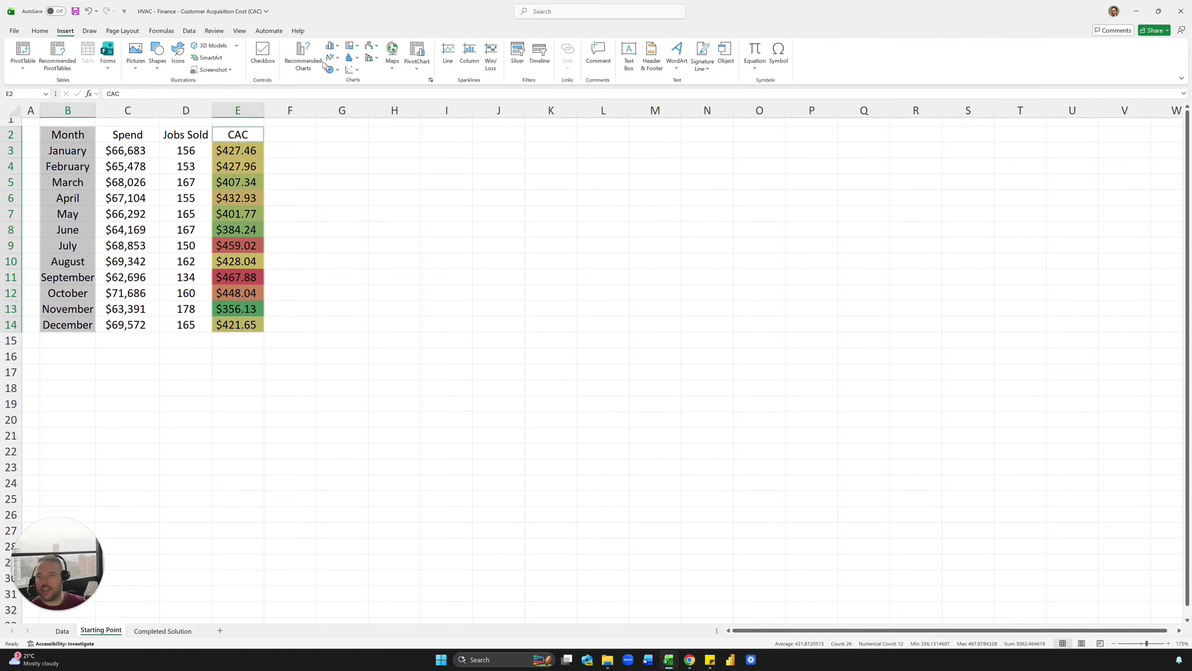
{"action": "left_click", "coordinate": [303, 56]}
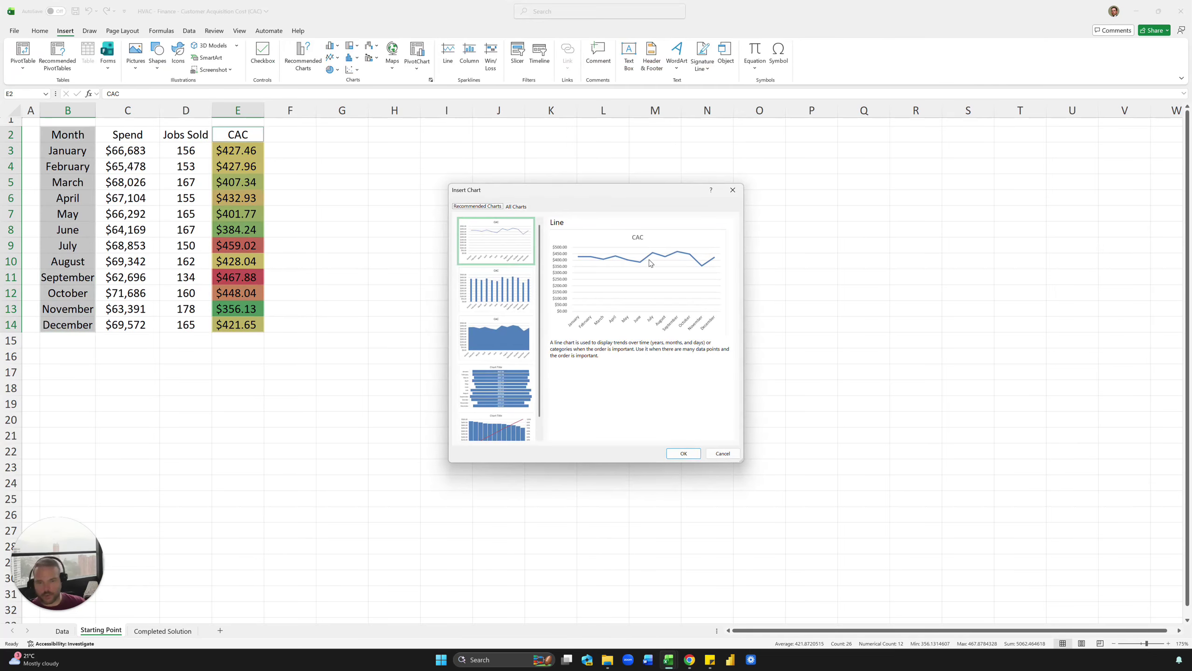
{"action": "scroll", "coordinate": [505, 395], "scroll_direction": "down", "scroll_amount": 3}
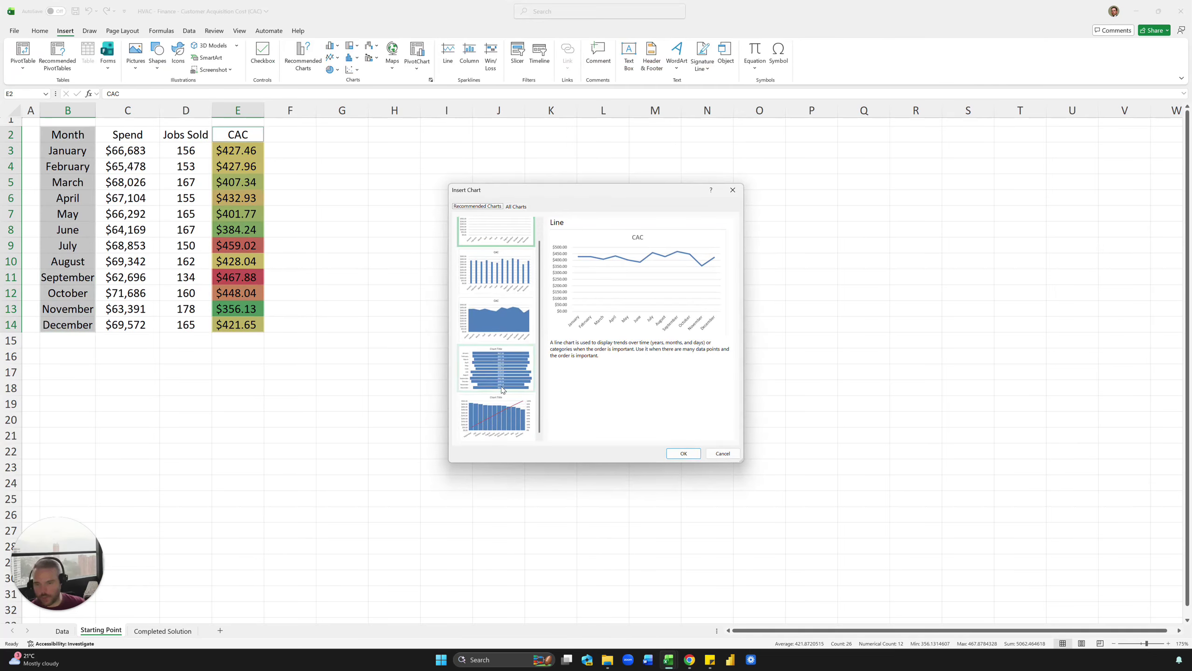
{"action": "scroll", "coordinate": [505, 394], "scroll_direction": "up", "scroll_amount": 3}
{"action": "left_click", "coordinate": [686, 453]}
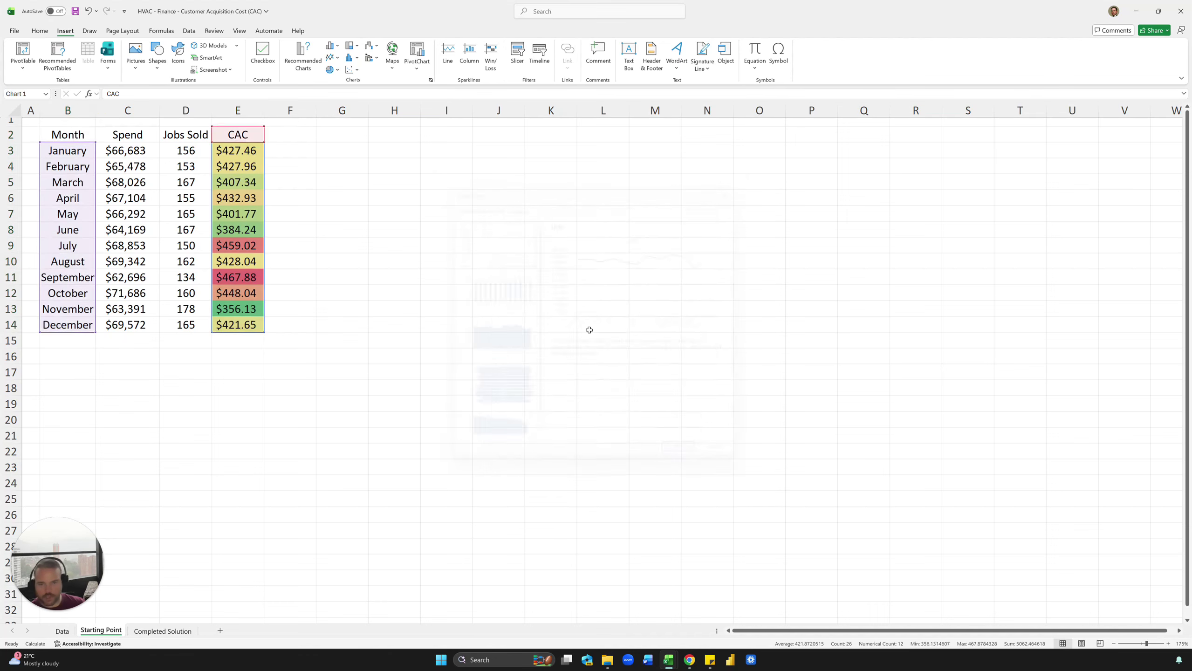
Step: Place the chart beside the table, apply the dark style, and title it 'CAC by Month'
{"action": "left_click_drag", "start_coordinate": [461, 301], "coordinate": [343, 171]}
{"action": "left_click", "coordinate": [363, 61]}
{"action": "left_click", "coordinate": [500, 134]}
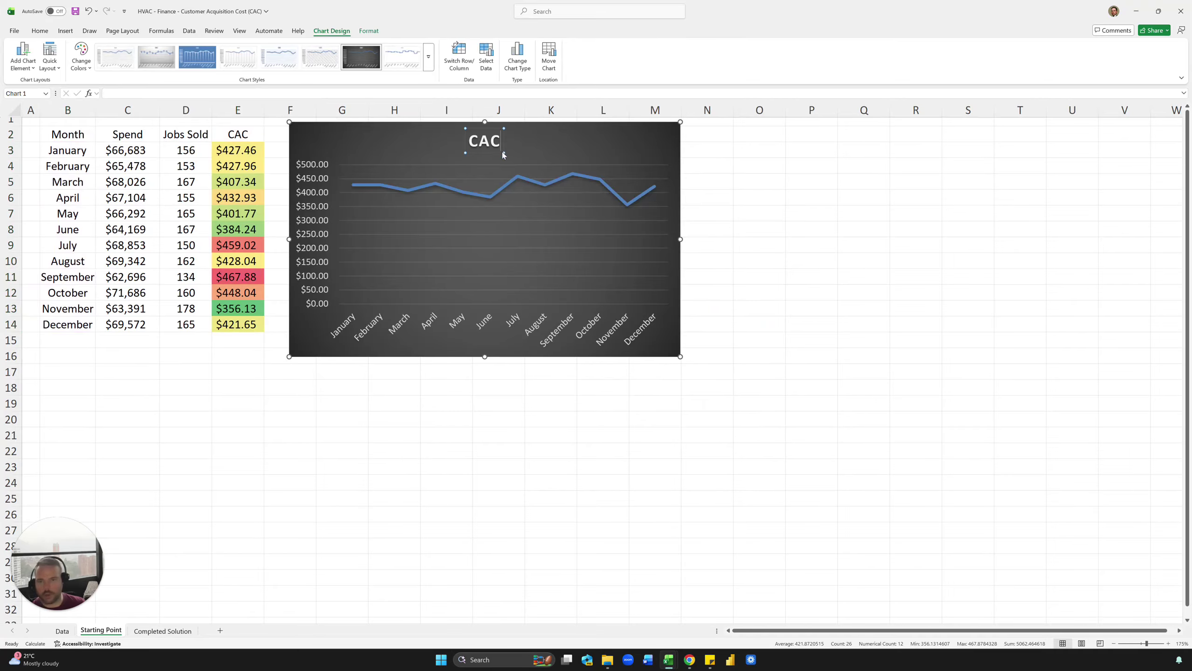
{"action": "type", "text": "by Month"}
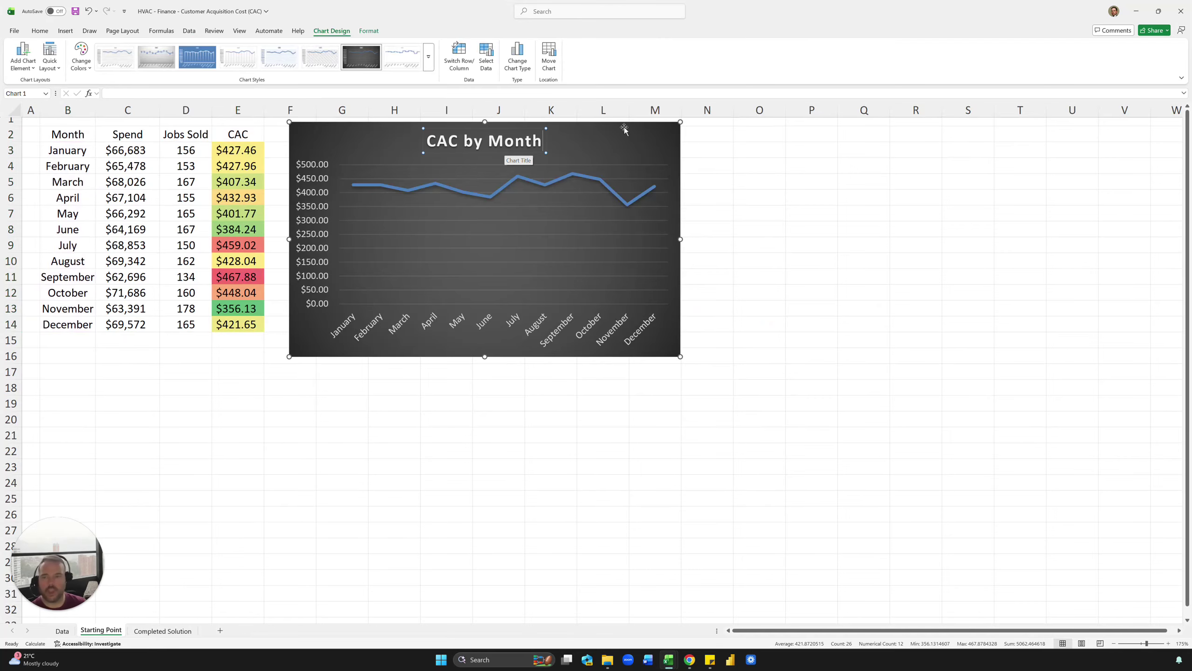
{"action": "left_click", "coordinate": [758, 133]}
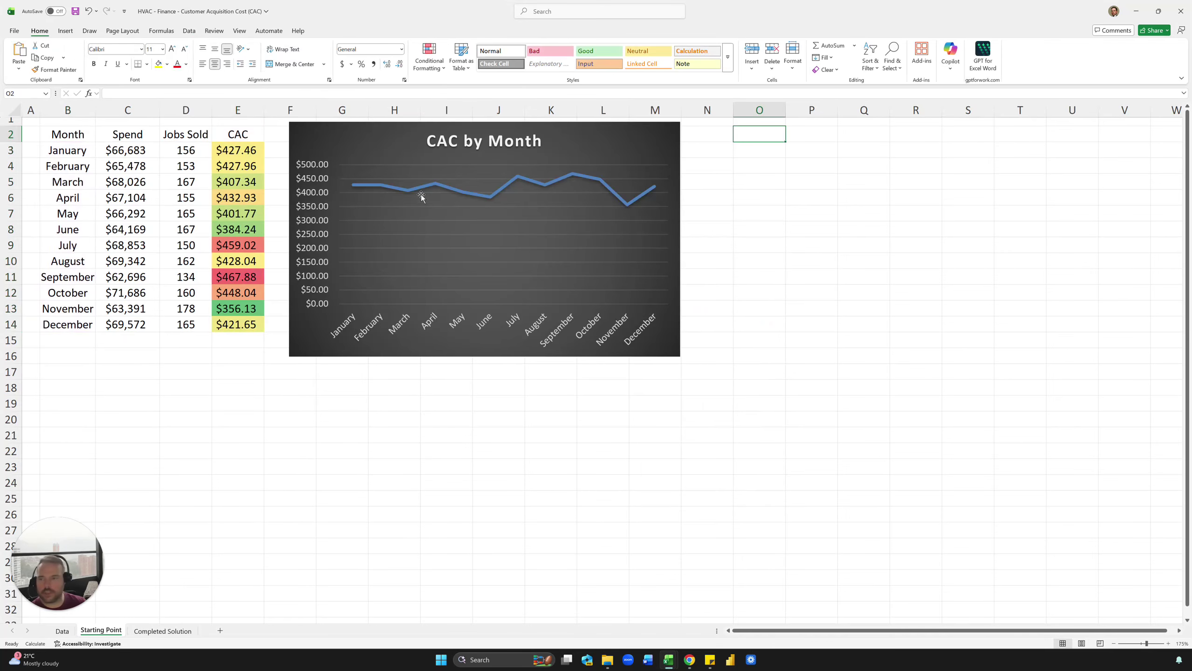
Step: Remove both decimal places from the CAC values E3:E14
{"action": "left_click", "coordinate": [315, 211]}
{"action": "left_click_drag", "start_coordinate": [237, 151], "coordinate": [237, 324]}
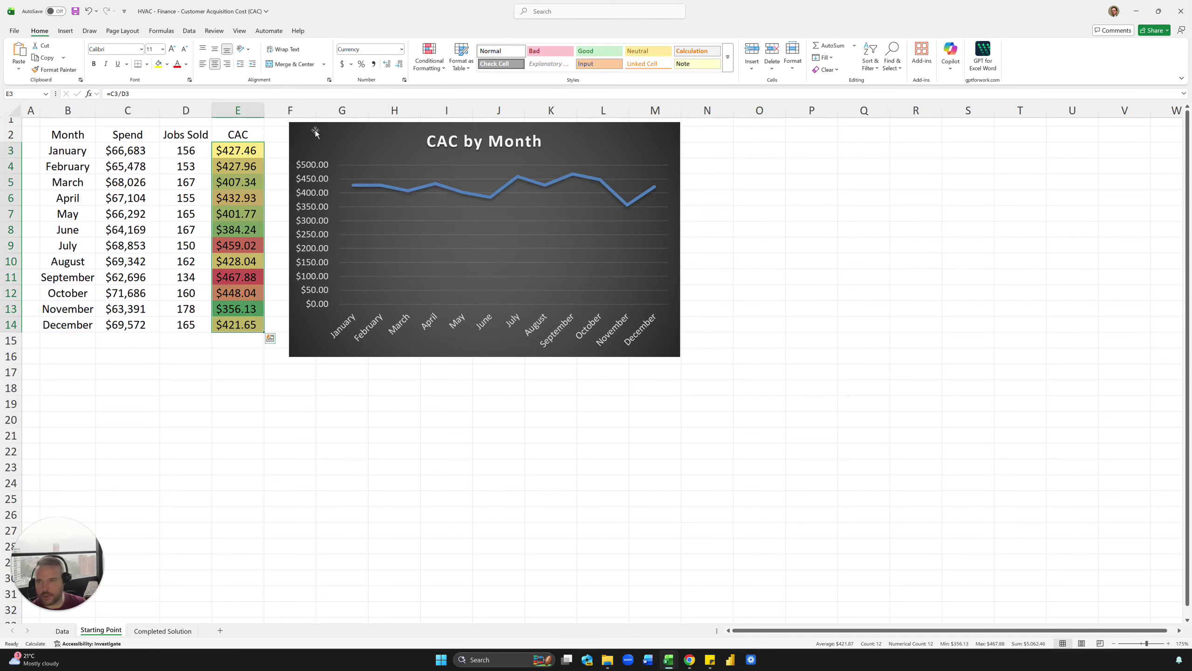
{"action": "left_click", "coordinate": [398, 64]}
{"action": "left_click", "coordinate": [399, 64]}
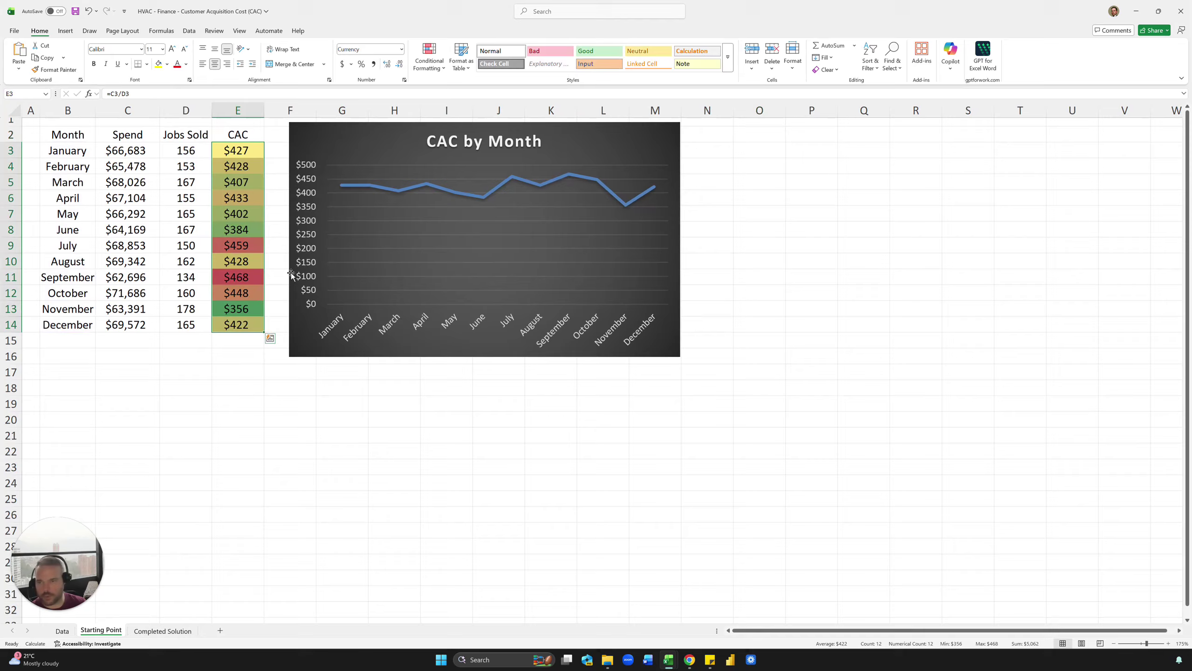
Step: Check the number format settings of the chart's vertical axis
{"action": "left_click", "coordinate": [316, 196]}
{"action": "double_click", "coordinate": [316, 196]}
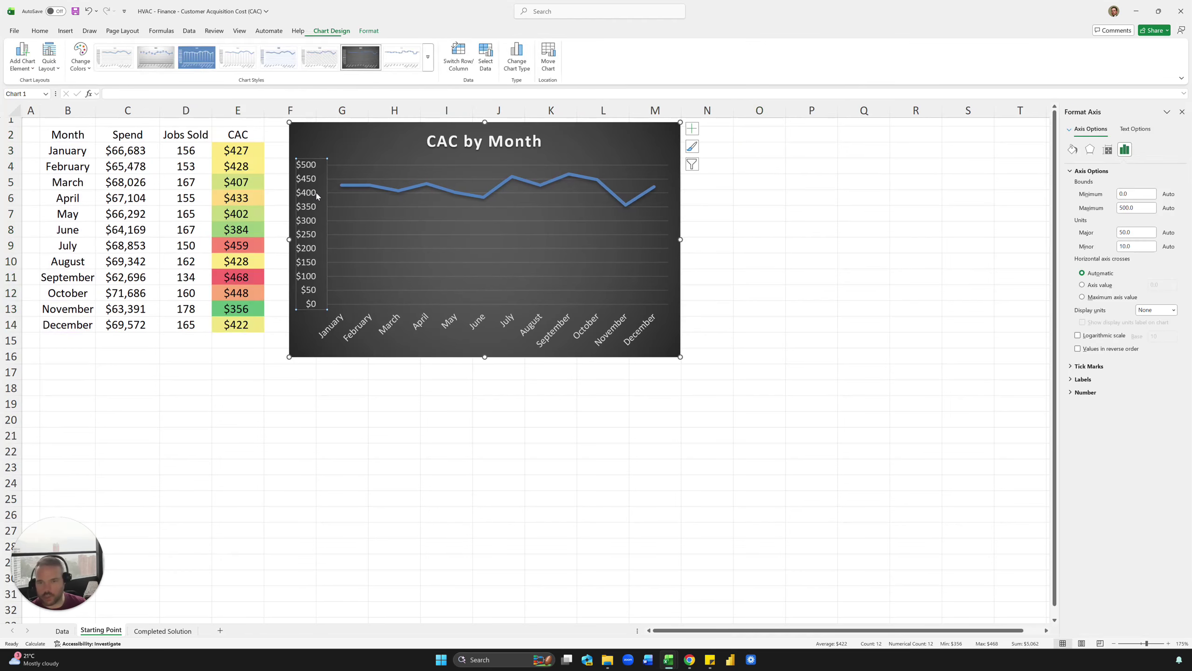
{"action": "left_click", "coordinate": [1087, 393]}
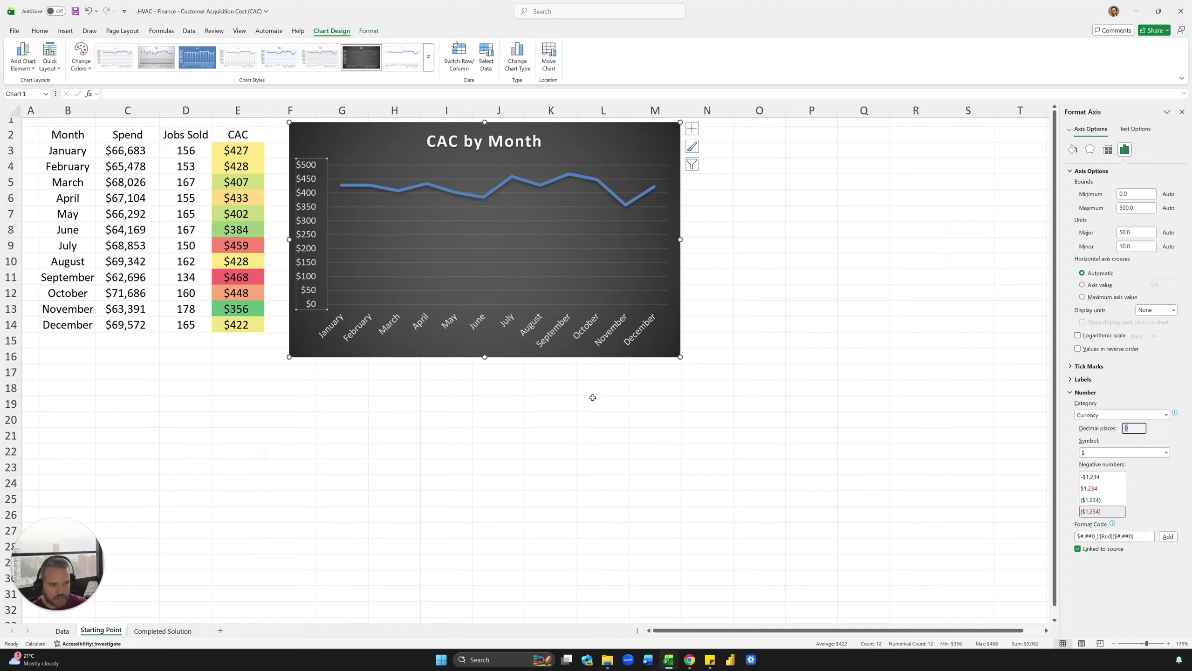
{"action": "left_click", "coordinate": [690, 183]}
{"action": "left_click", "coordinate": [735, 167]}
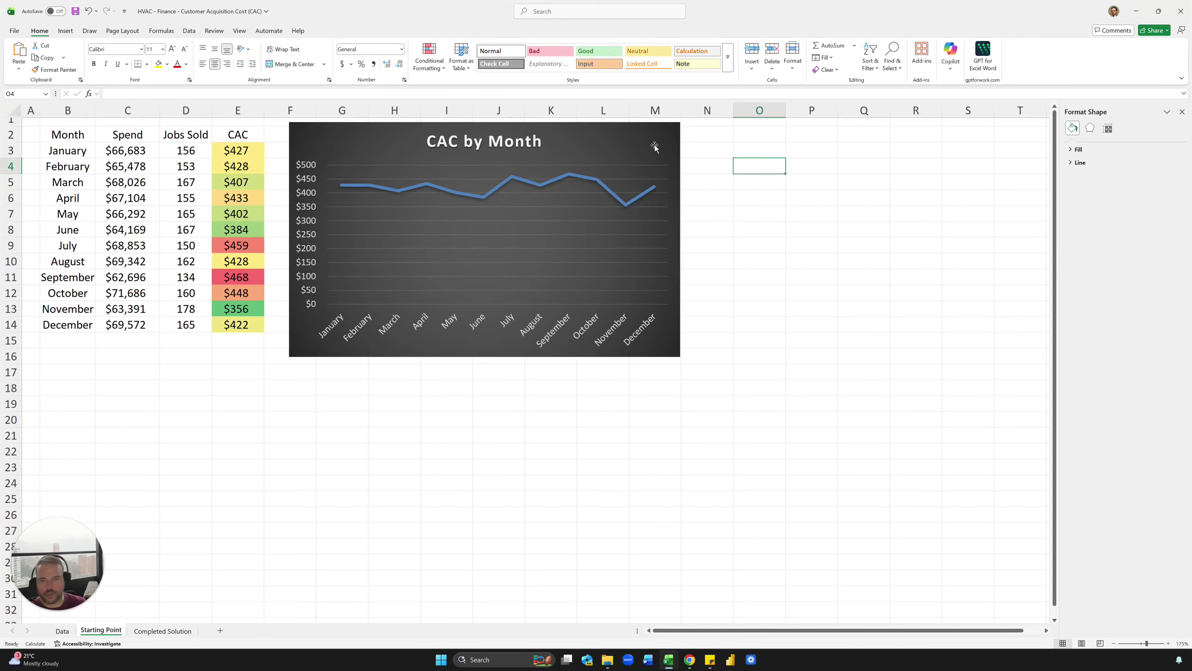
Step: Add data labels to the CAC by Month line and return to Completed Solution
{"action": "left_click", "coordinate": [658, 136]}
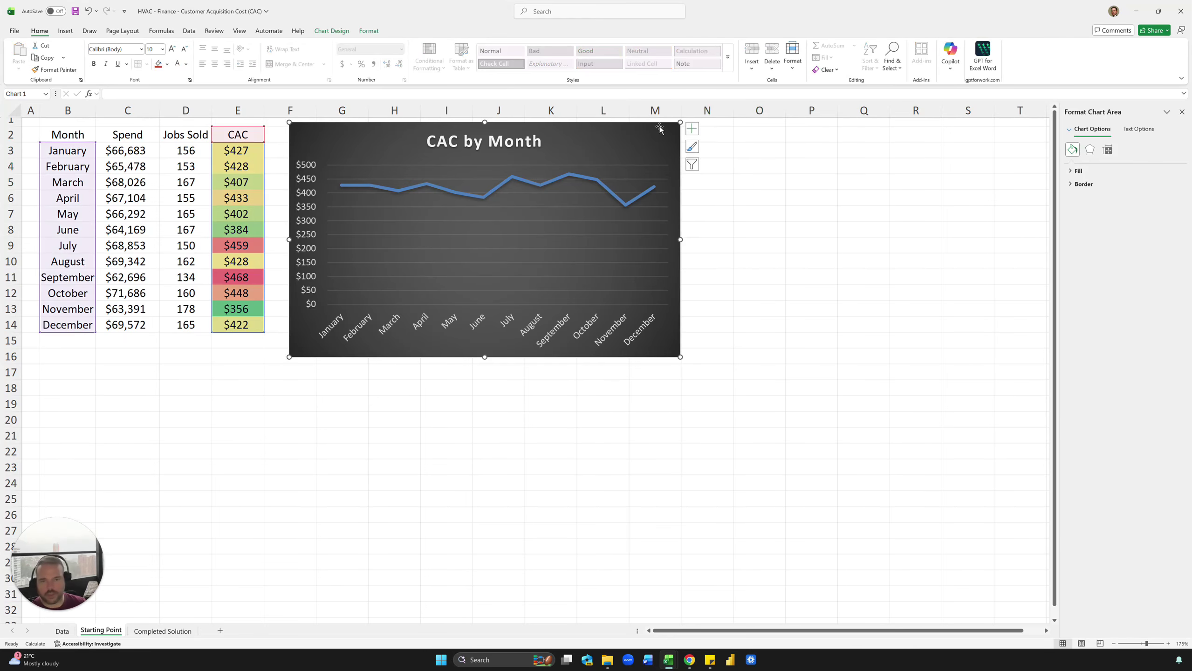
{"action": "left_click", "coordinate": [691, 128]}
{"action": "left_click", "coordinate": [712, 172]}
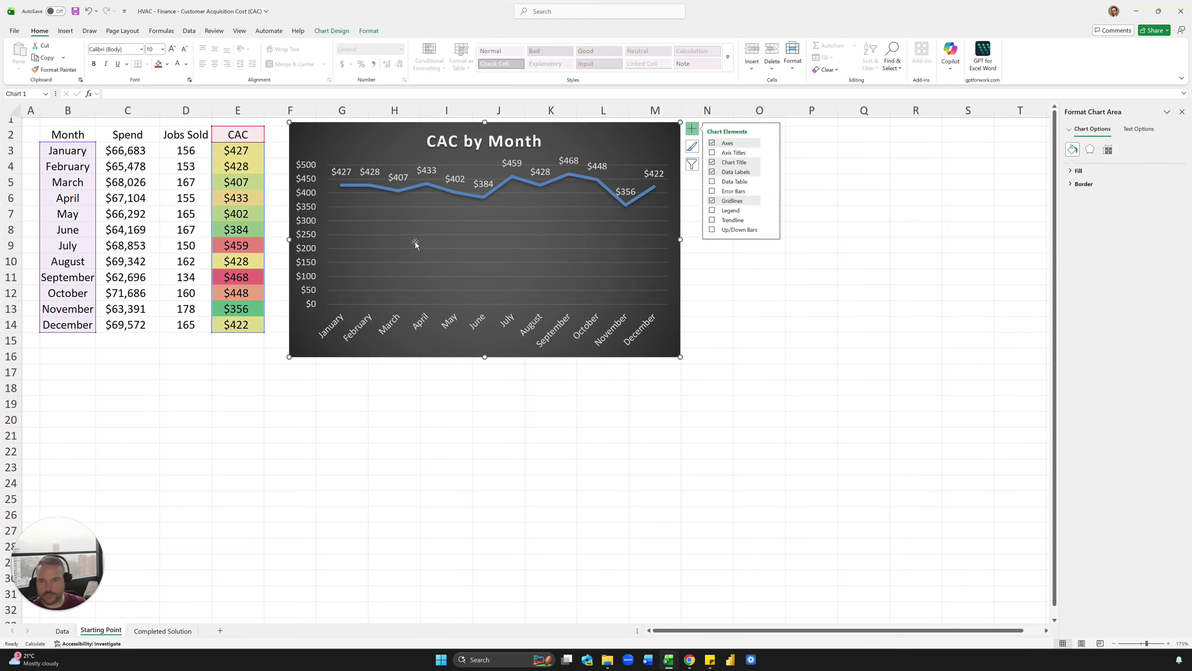
{"action": "left_click", "coordinate": [837, 318]}
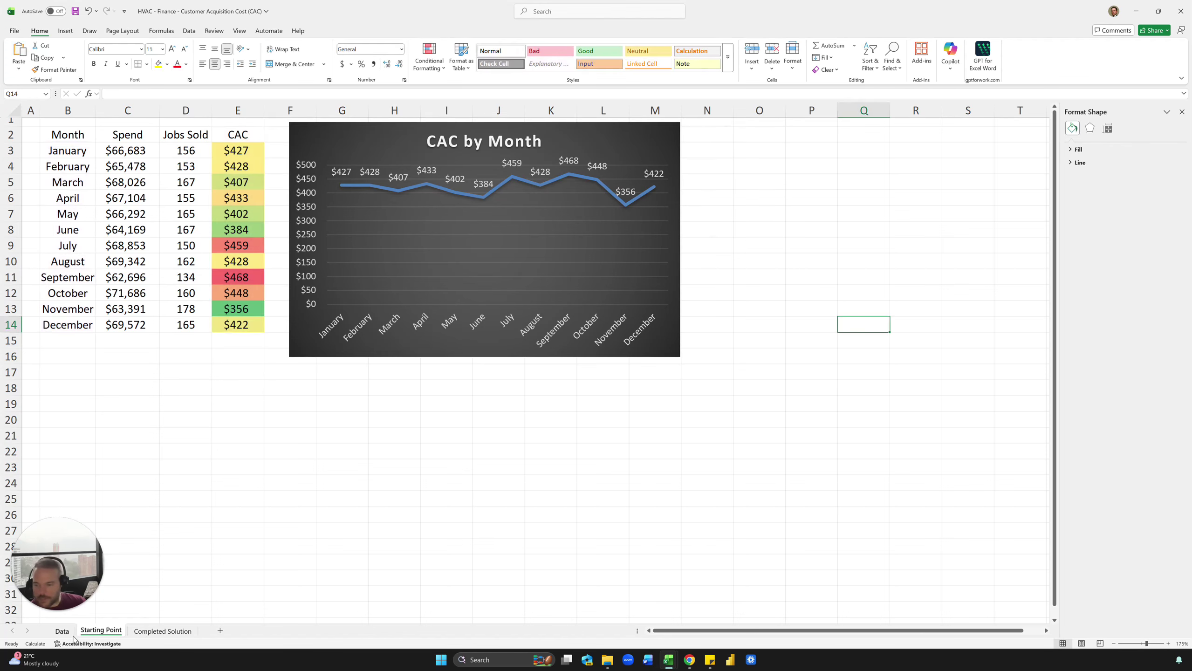
{"action": "left_click", "coordinate": [134, 632]}
Step: Review the SUMIFS spend formulas for the HomeAdvisor and Yelp channels on Completed Solution
{"action": "left_click", "coordinate": [165, 422]}
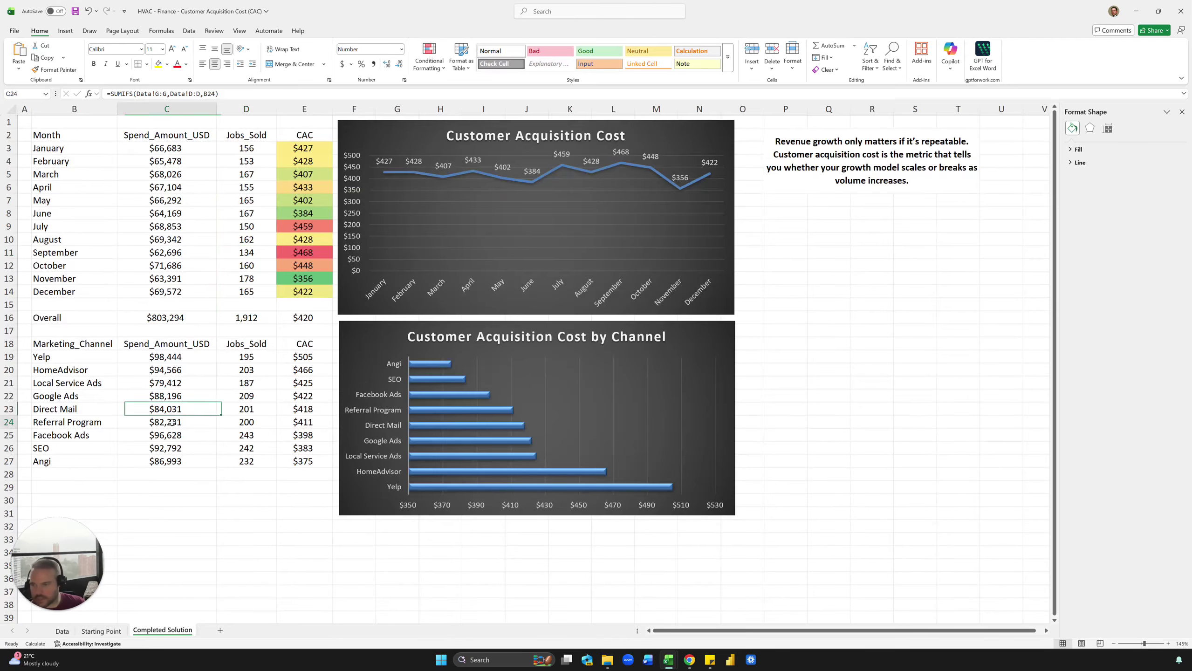
{"action": "left_click_drag", "start_coordinate": [109, 343], "coordinate": [94, 396]}
{"action": "left_click", "coordinate": [162, 367]}
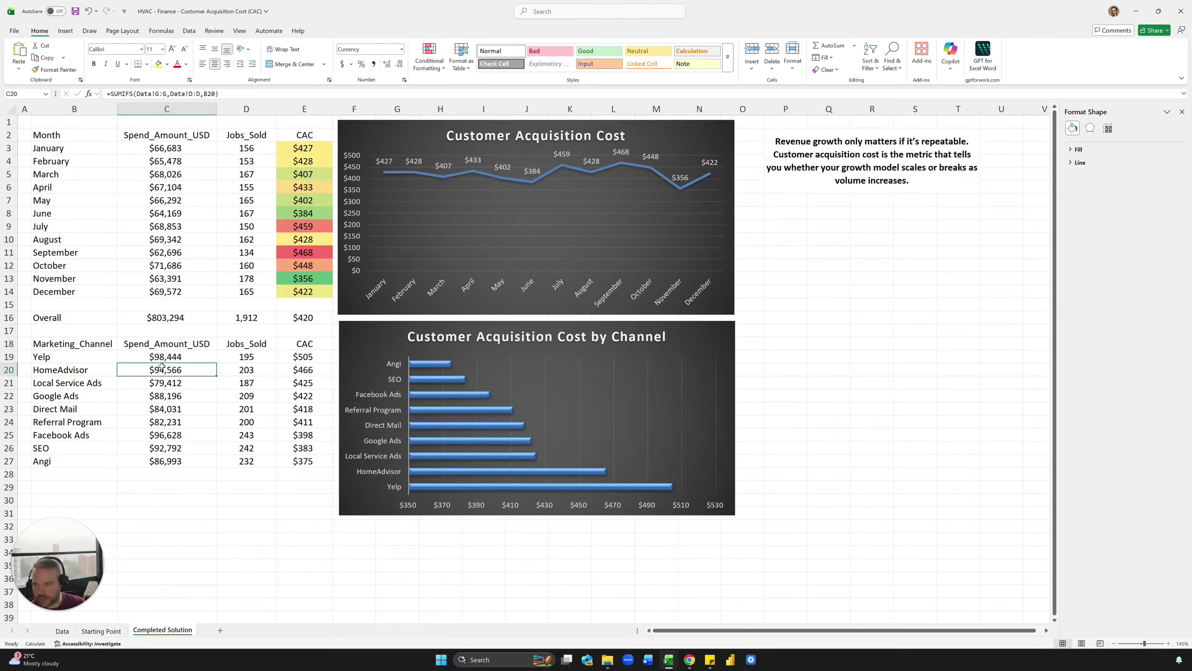
{"action": "left_click", "coordinate": [142, 356]}
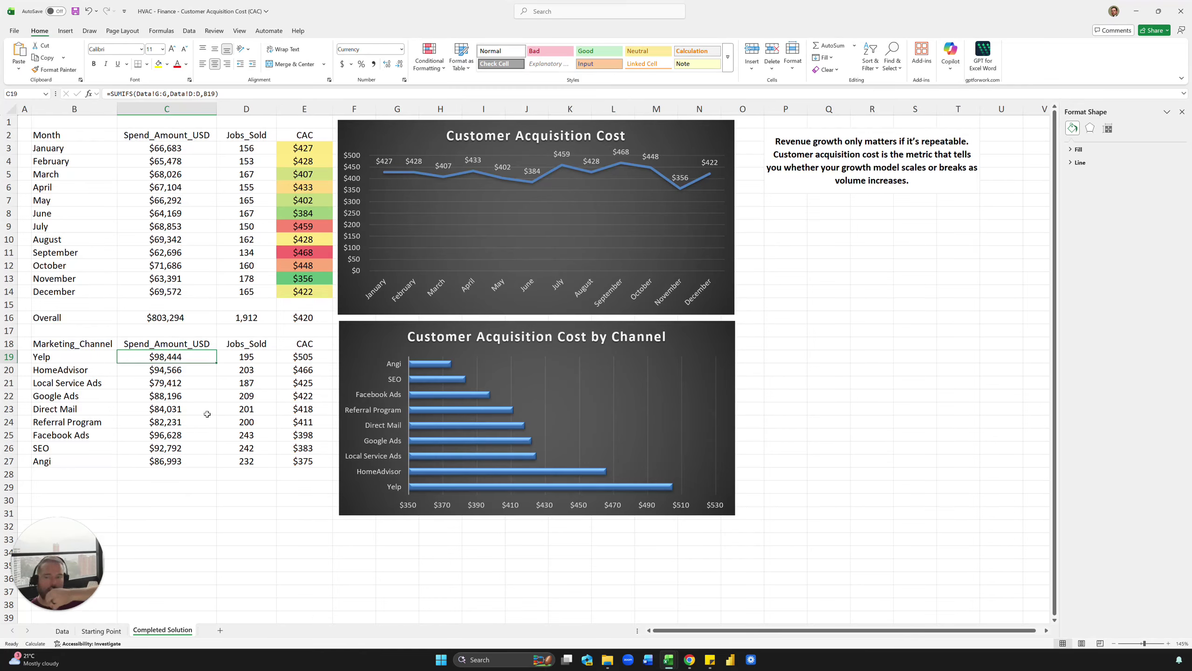
Step: Copy the channel header row B18:E18 into cell B18 of Starting Point
{"action": "left_click_drag", "start_coordinate": [107, 348], "coordinate": [301, 350]}
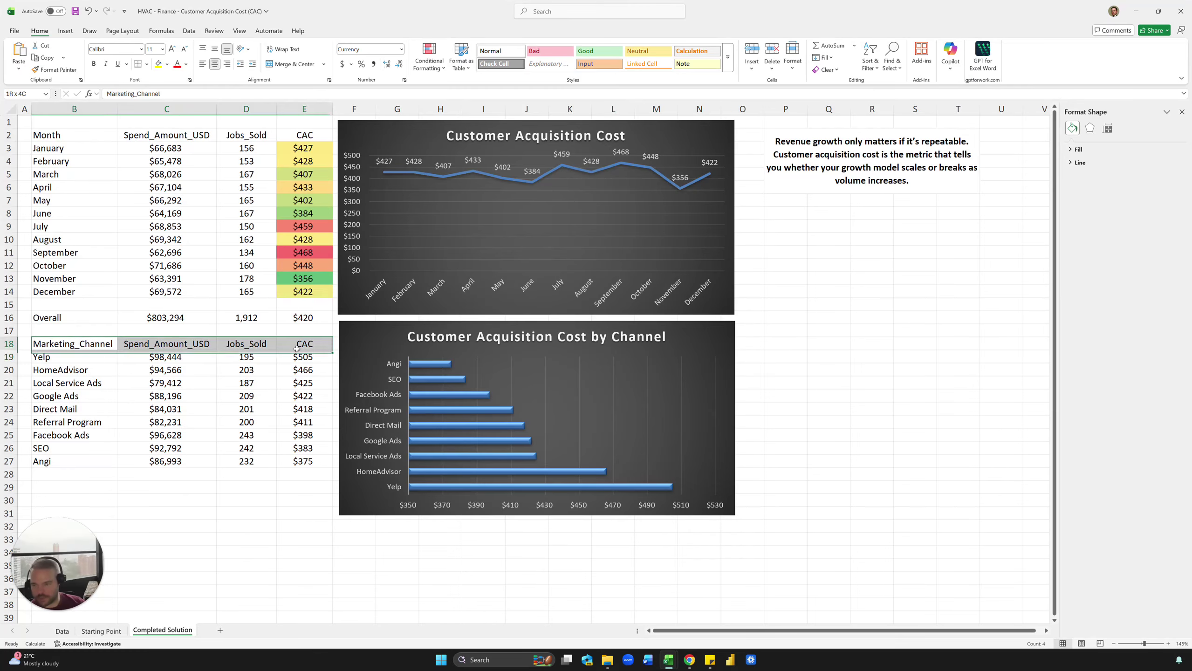
{"action": "key", "text": "ctrl+c"}
{"action": "left_click", "coordinate": [101, 630]}
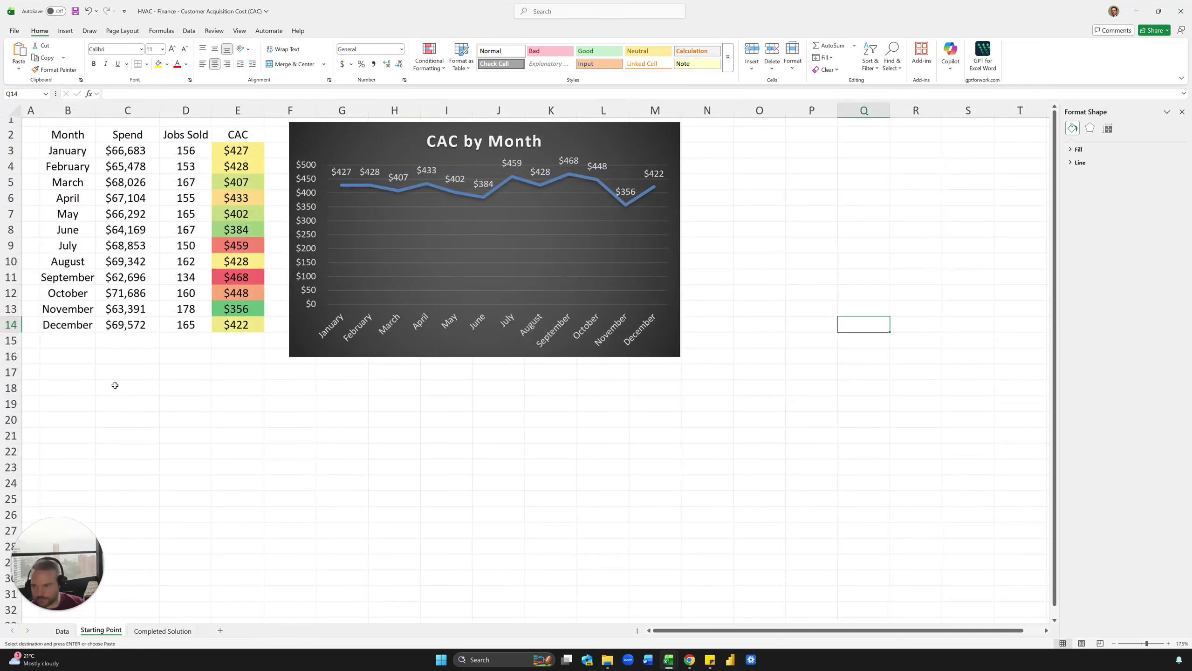
{"action": "left_click", "coordinate": [84, 389]}
{"action": "key", "text": "ctrl+v"}
{"action": "left_click", "coordinate": [80, 407]}
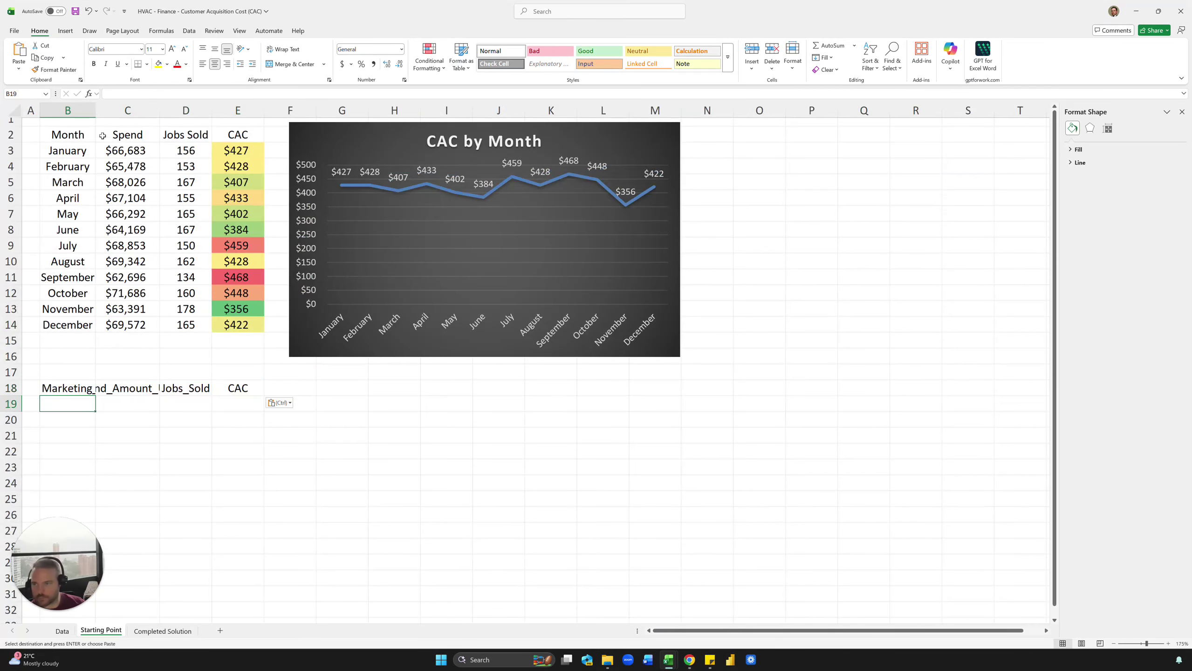
Step: Auto-fit columns B through D so Marketing_Channel, Spend_Amount_USD and Jobs_Sold fit fully
{"action": "left_click", "coordinate": [91, 110]}
{"action": "double_click", "coordinate": [95, 109]}
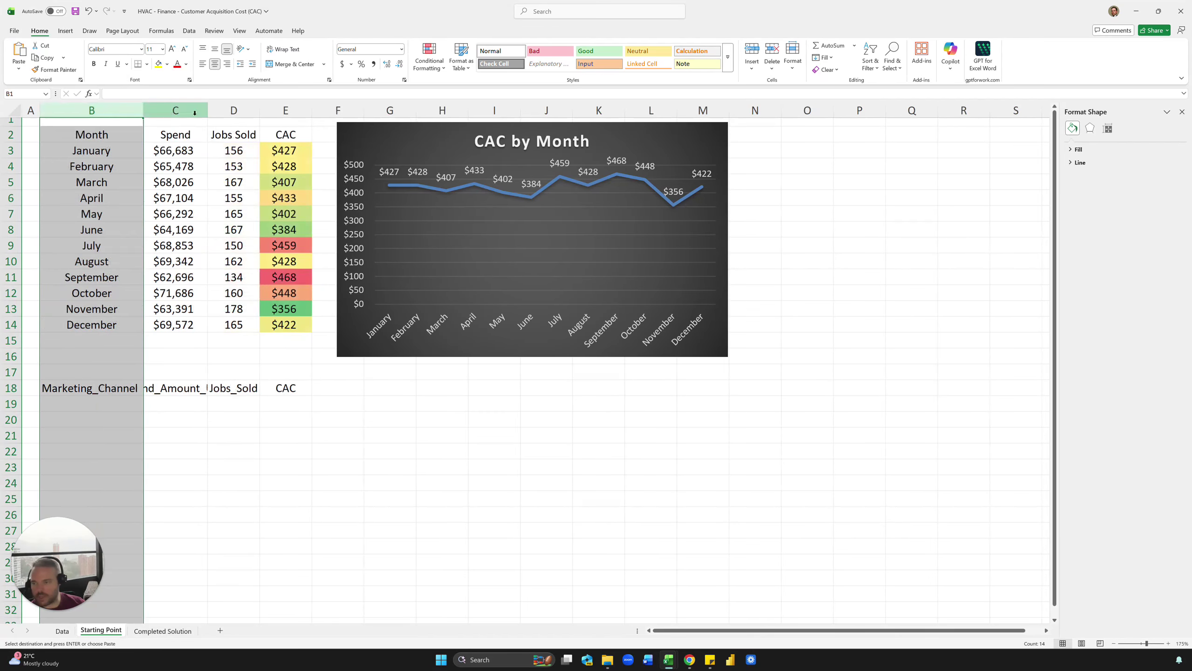
{"action": "double_click", "coordinate": [207, 109]}
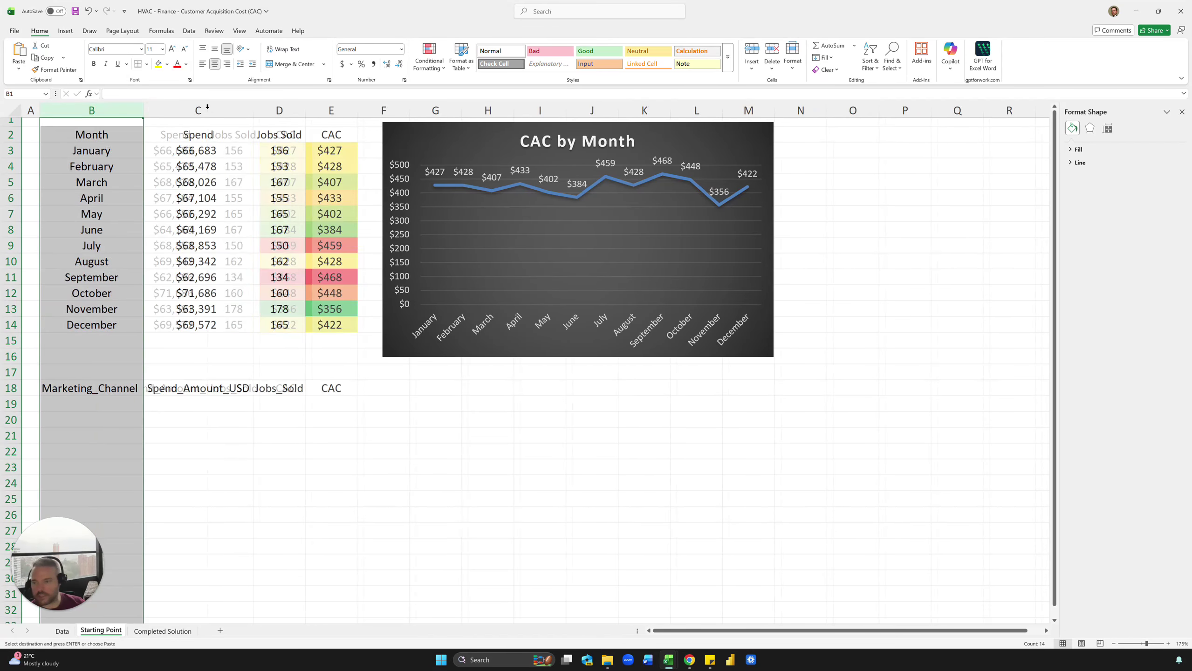
{"action": "double_click", "coordinate": [306, 110]}
{"action": "left_click", "coordinate": [286, 382]}
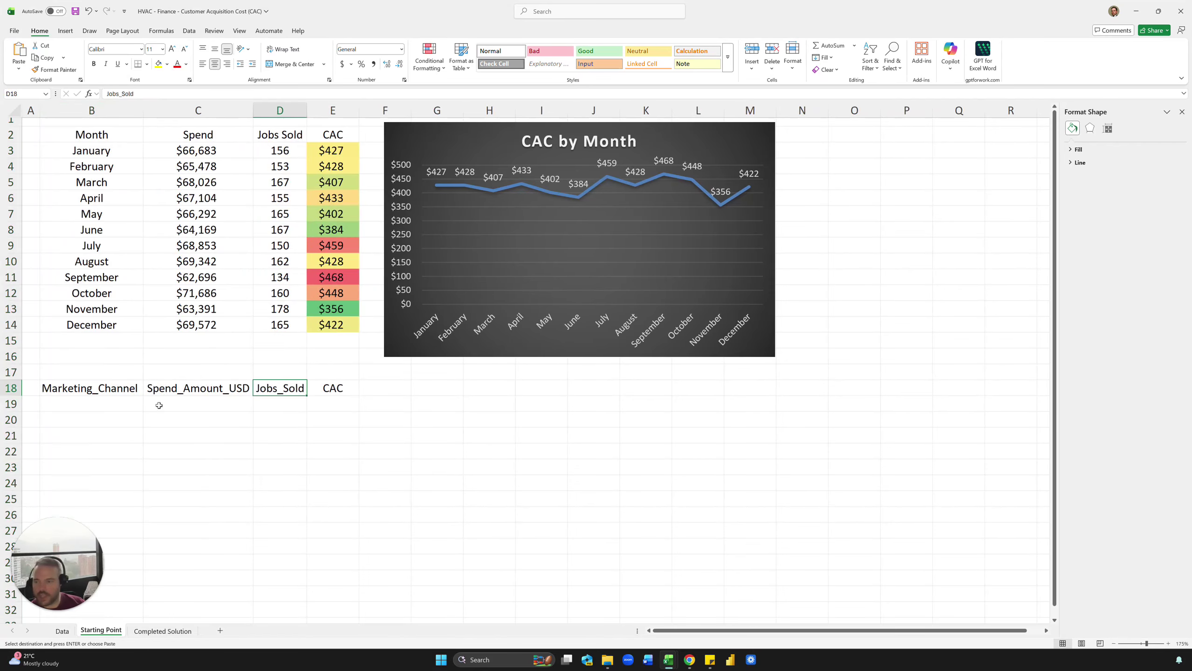
{"action": "left_click", "coordinate": [111, 423]}
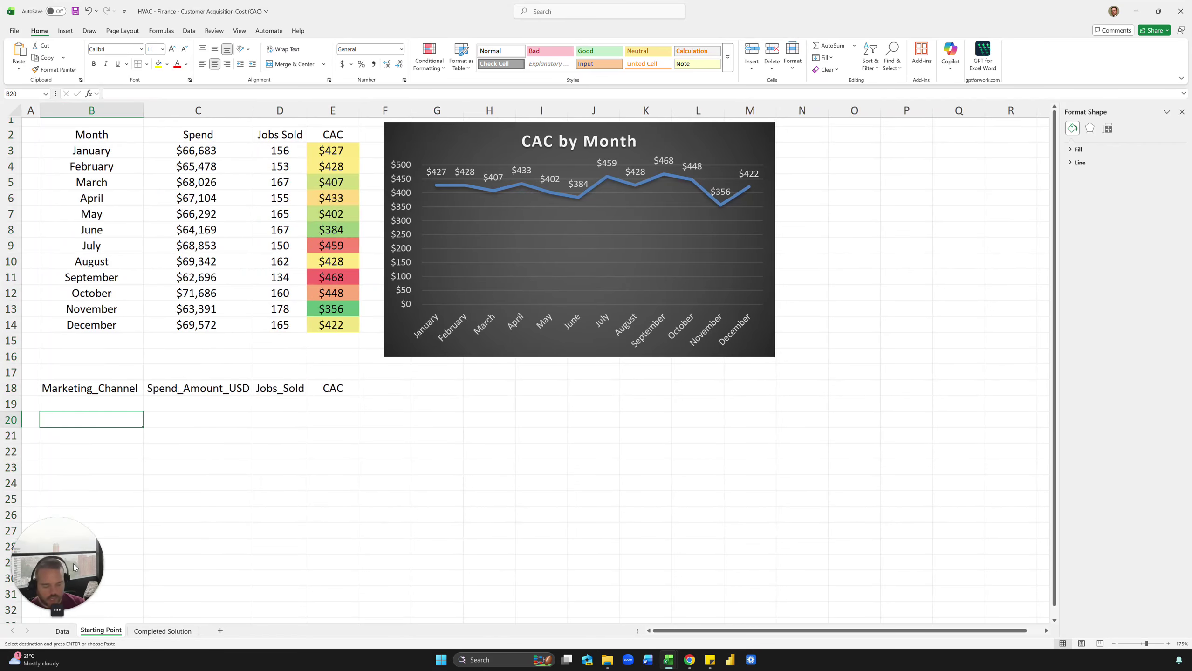
Step: Enter =UNIQUE(Data!D2:D1201) in B20 to spill the distinct marketing channels
{"action": "type", "text": "=uni"}
{"action": "key", "text": "Tab"}
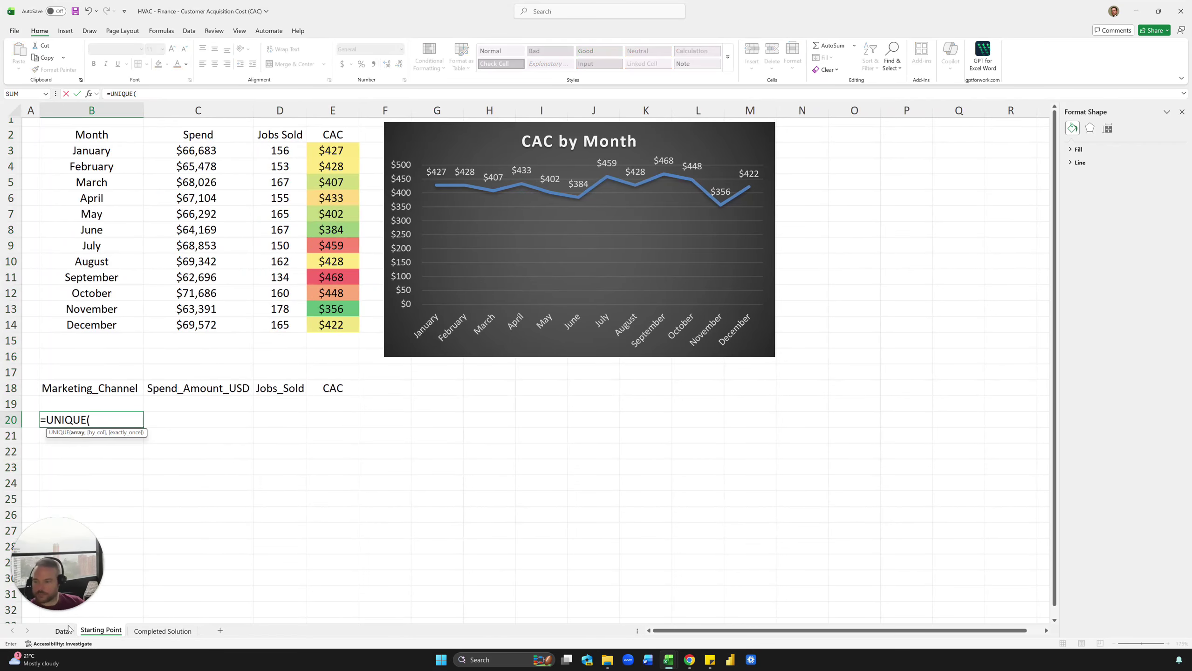
{"action": "left_click", "coordinate": [66, 629]}
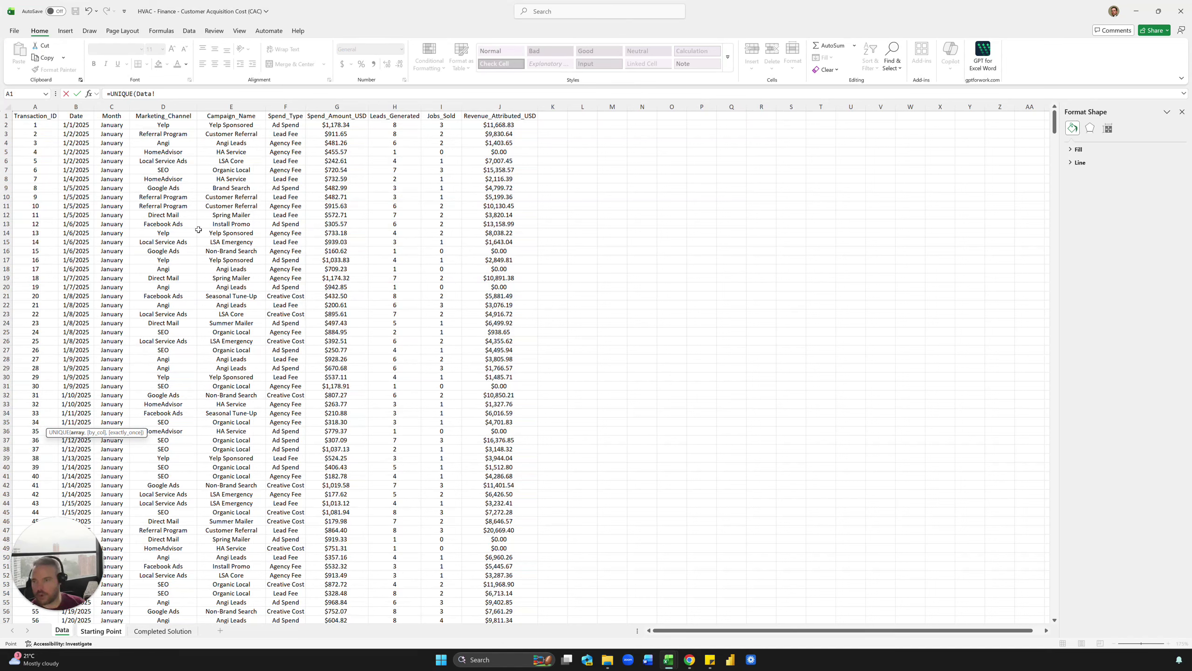
{"action": "left_click_drag", "start_coordinate": [177, 197], "coordinate": [181, 206]}
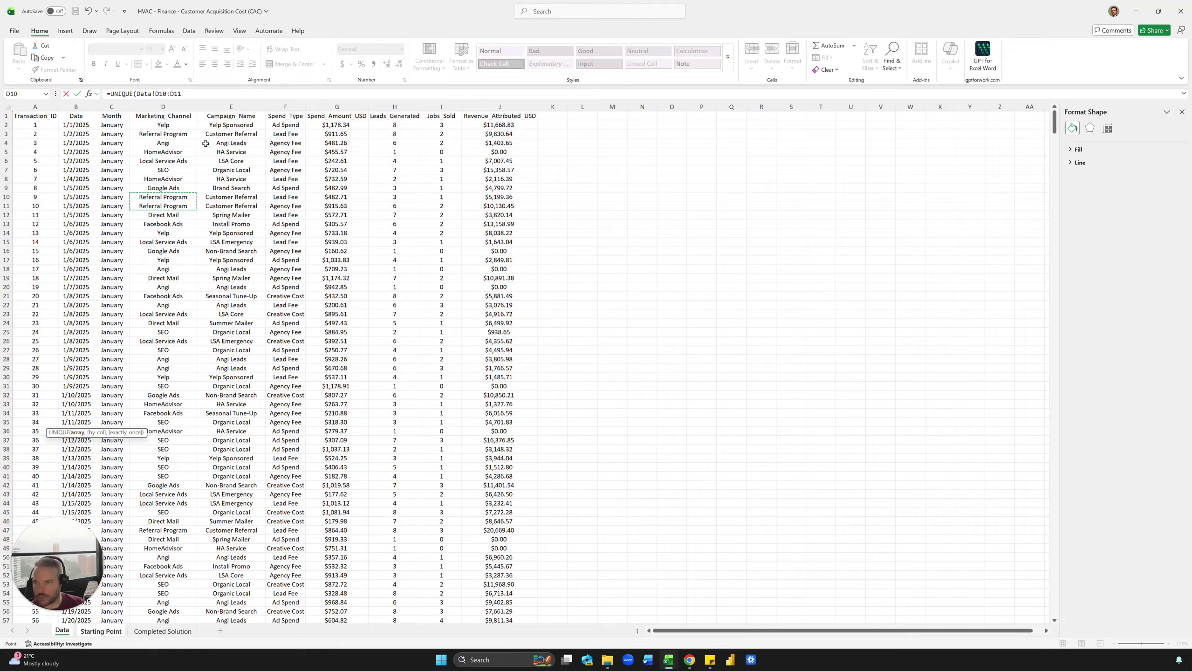
{"action": "left_click", "coordinate": [177, 125]}
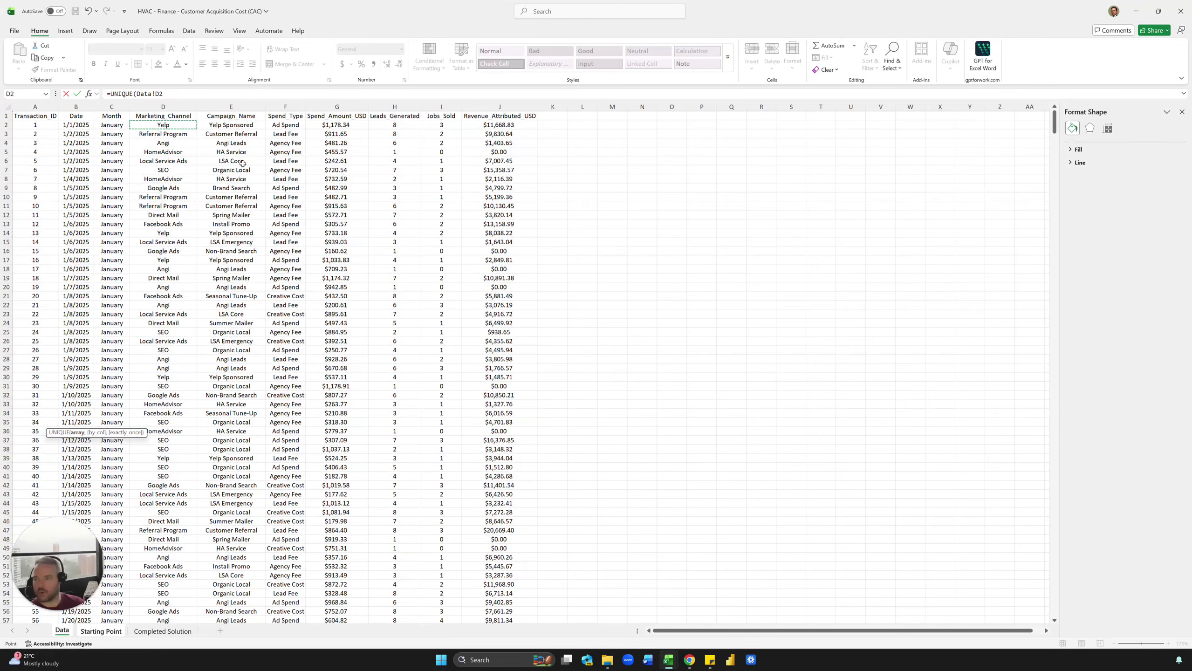
{"action": "key", "text": "ctrl+shift+Down"}
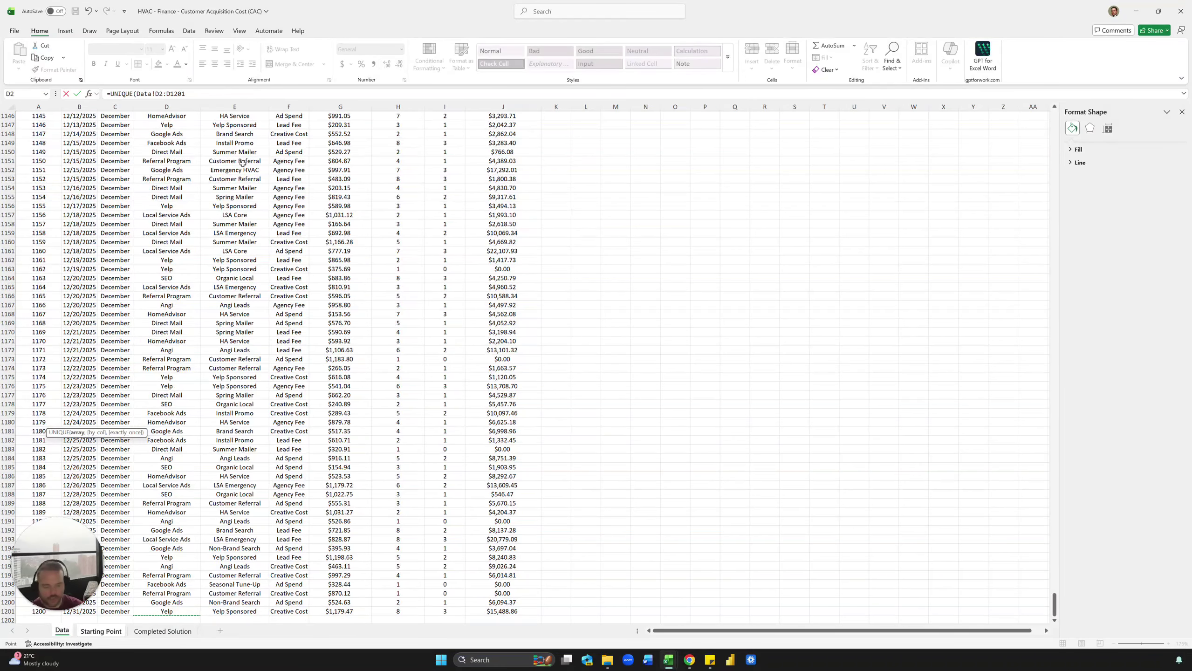
{"action": "key", "text": "Return"}
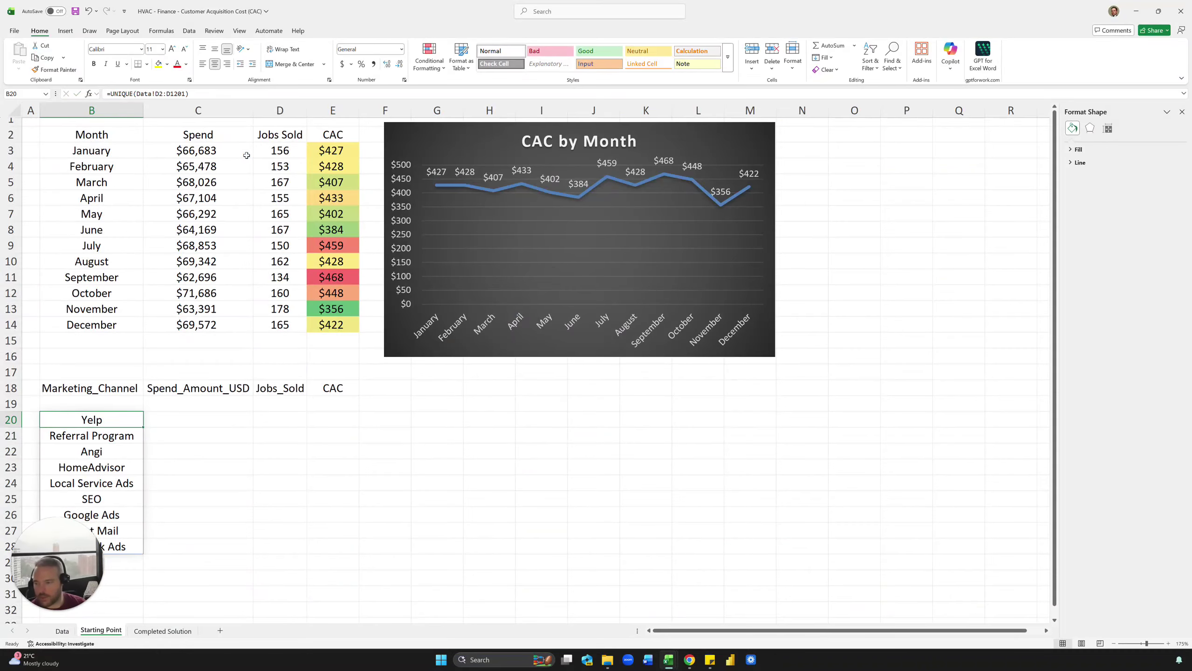
Step: Paste the channel list back as values, sort it A to Z, and move it up to B19
{"action": "scroll", "coordinate": [185, 286], "scroll_direction": "down", "scroll_amount": 2}
{"action": "left_click", "coordinate": [116, 450], "text": "shift"}
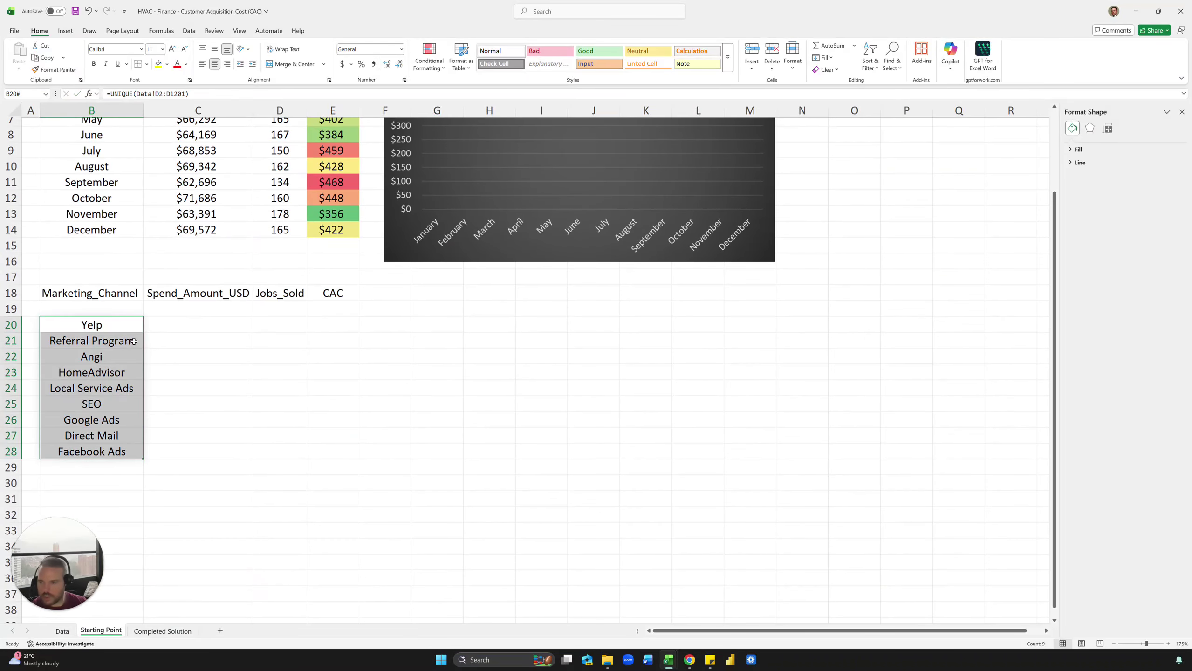
{"action": "key", "text": "ctrl+c"}
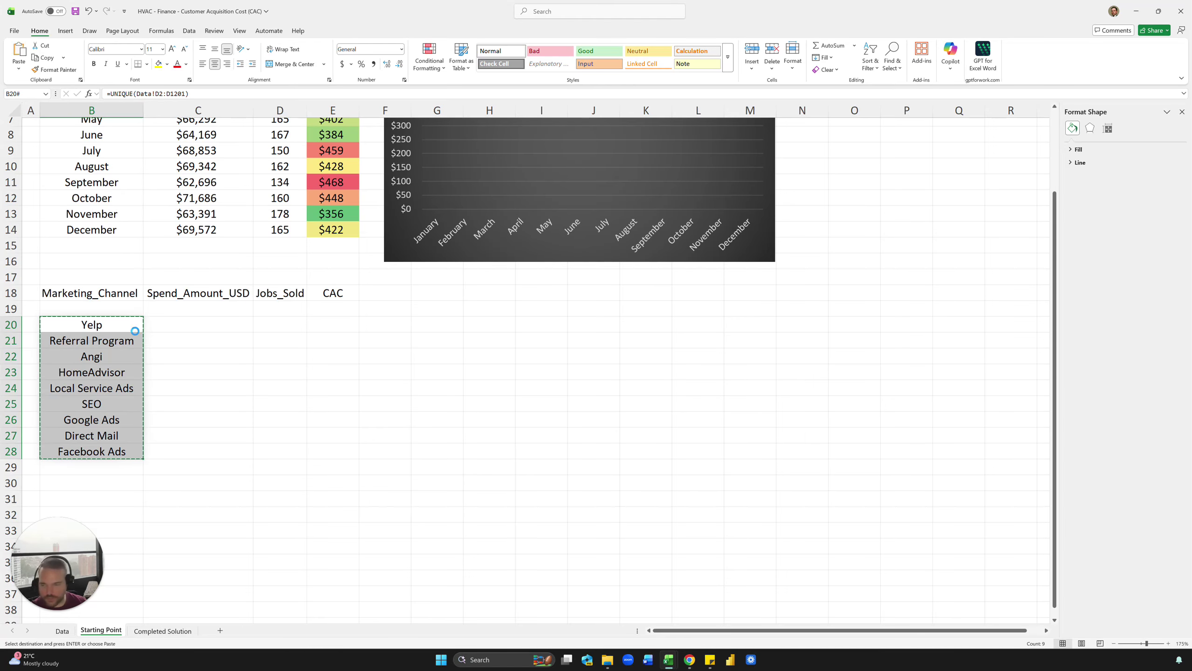
{"action": "key", "text": "ctrl+shift+v"}
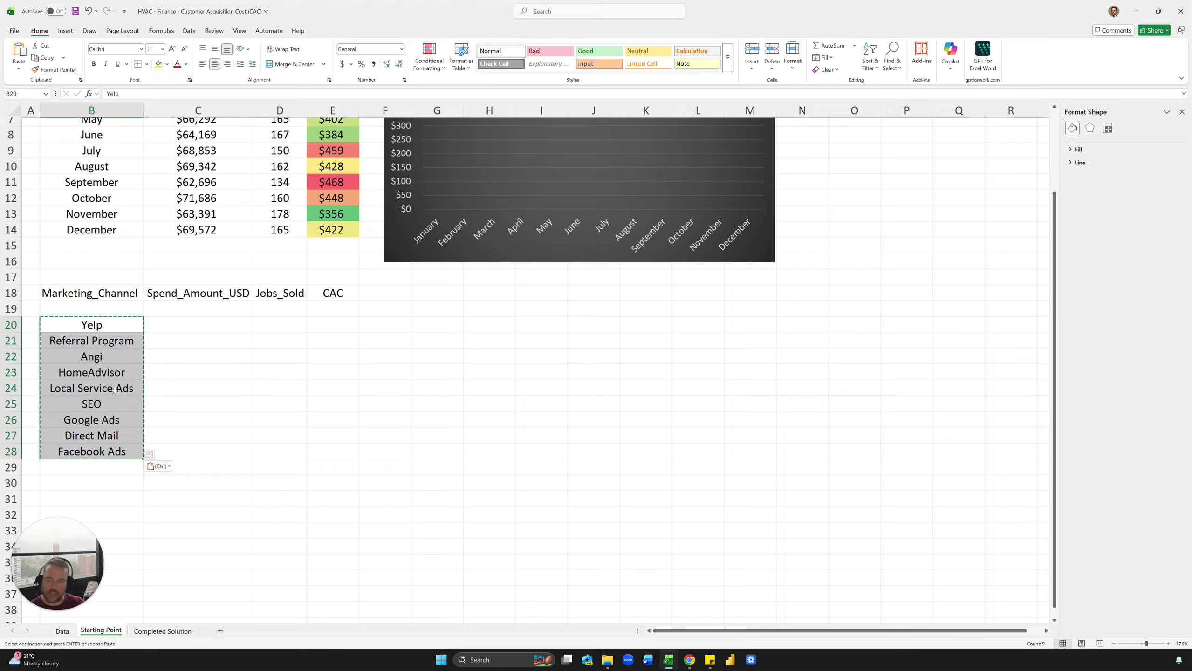
{"action": "left_click", "coordinate": [189, 31]}
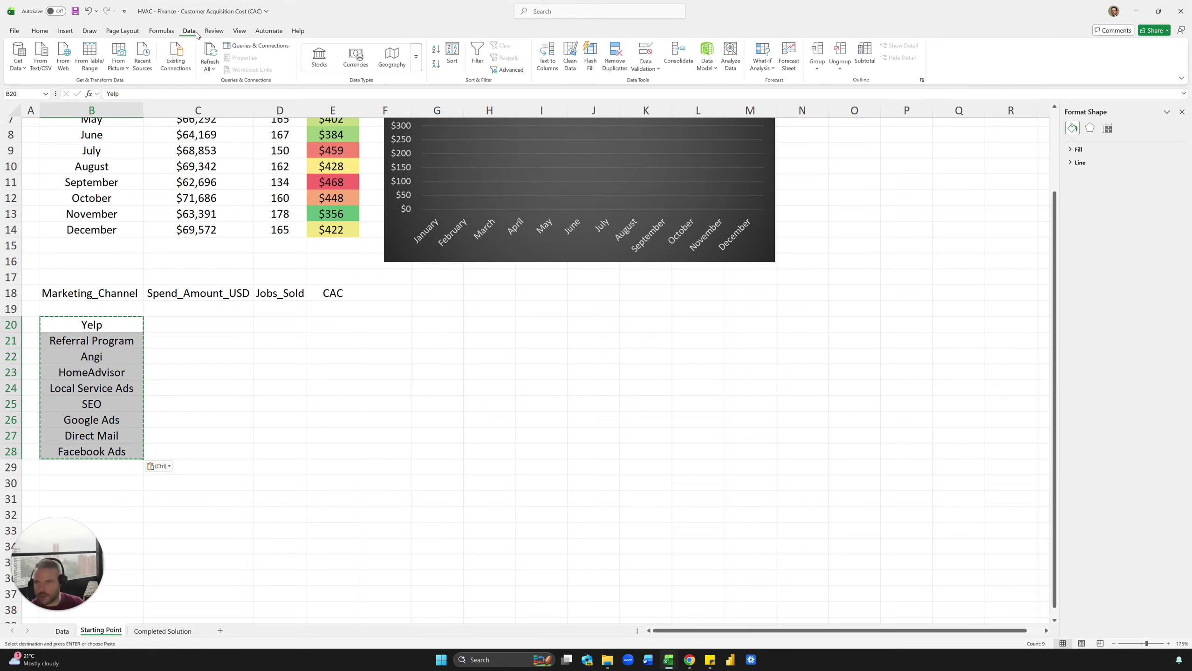
{"action": "left_click", "coordinate": [436, 49]}
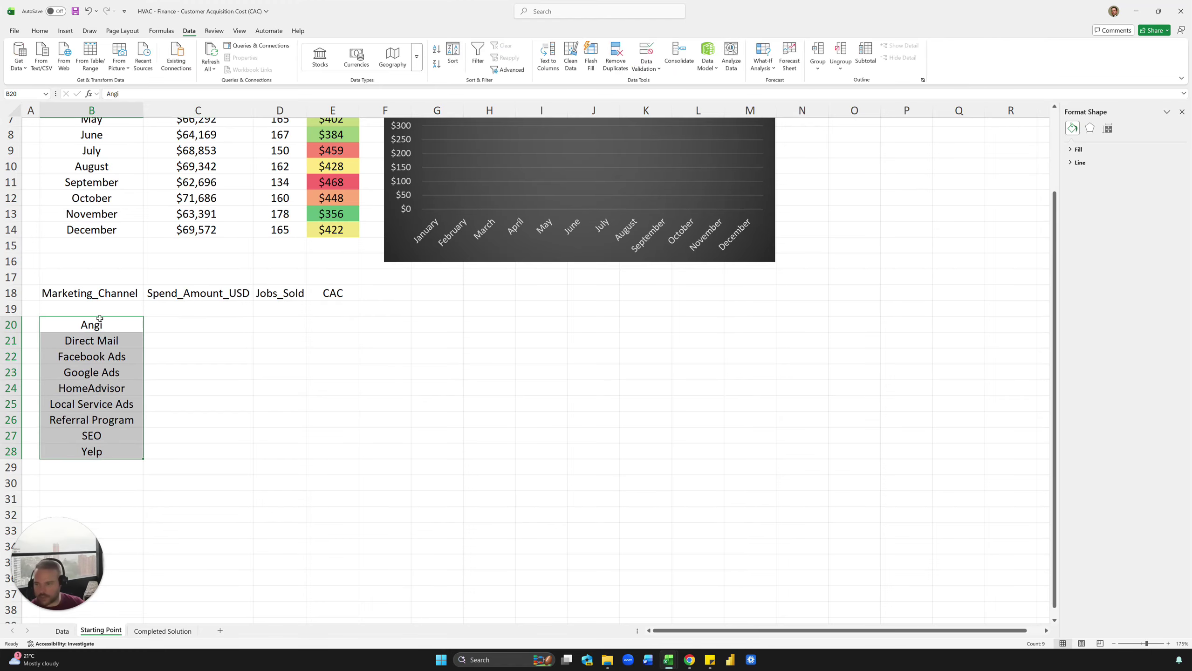
{"action": "left_click_drag", "start_coordinate": [100, 320], "coordinate": [93, 304]}
Step: Copy the monthly SUMIFS spend formula from C3 into C19, pointing its criterion at B19
{"action": "key", "text": "Right"}
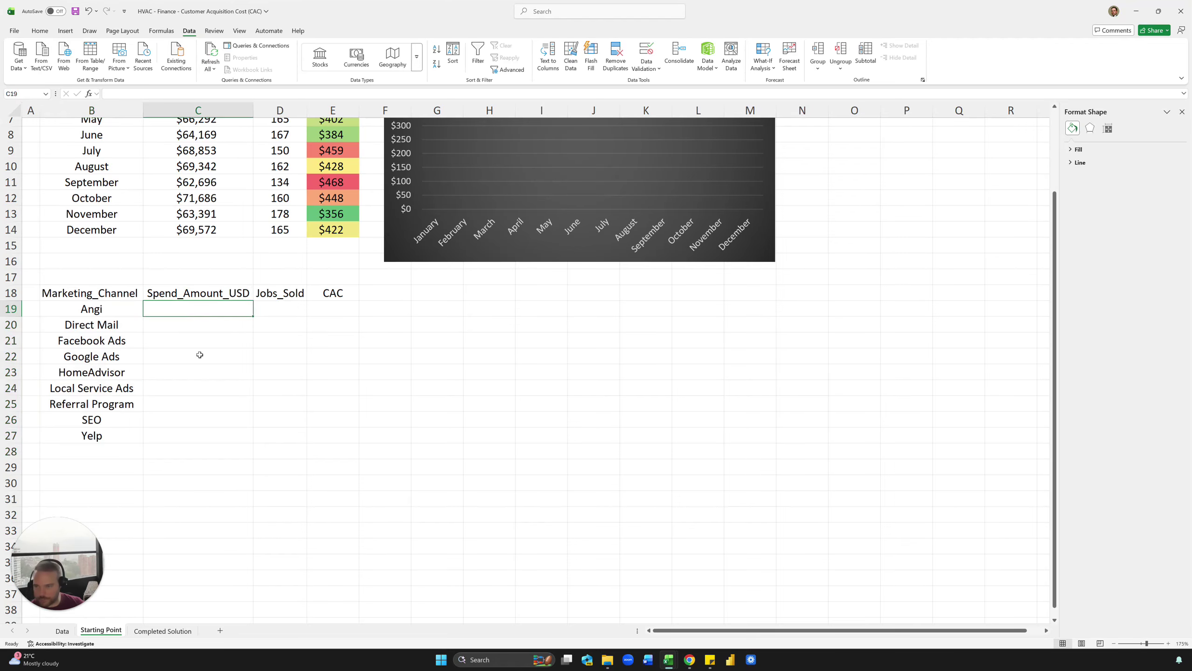
{"action": "scroll", "coordinate": [201, 356], "scroll_direction": "up", "scroll_amount": 2}
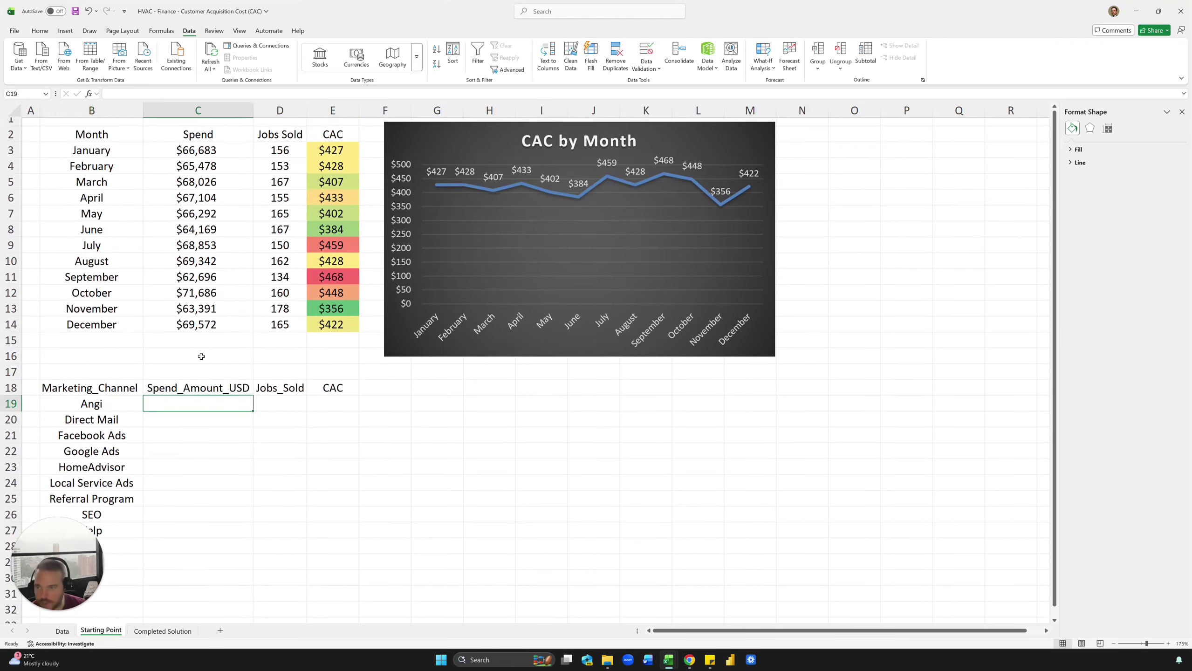
{"action": "left_click", "coordinate": [203, 138]}
{"action": "left_click", "coordinate": [201, 151]}
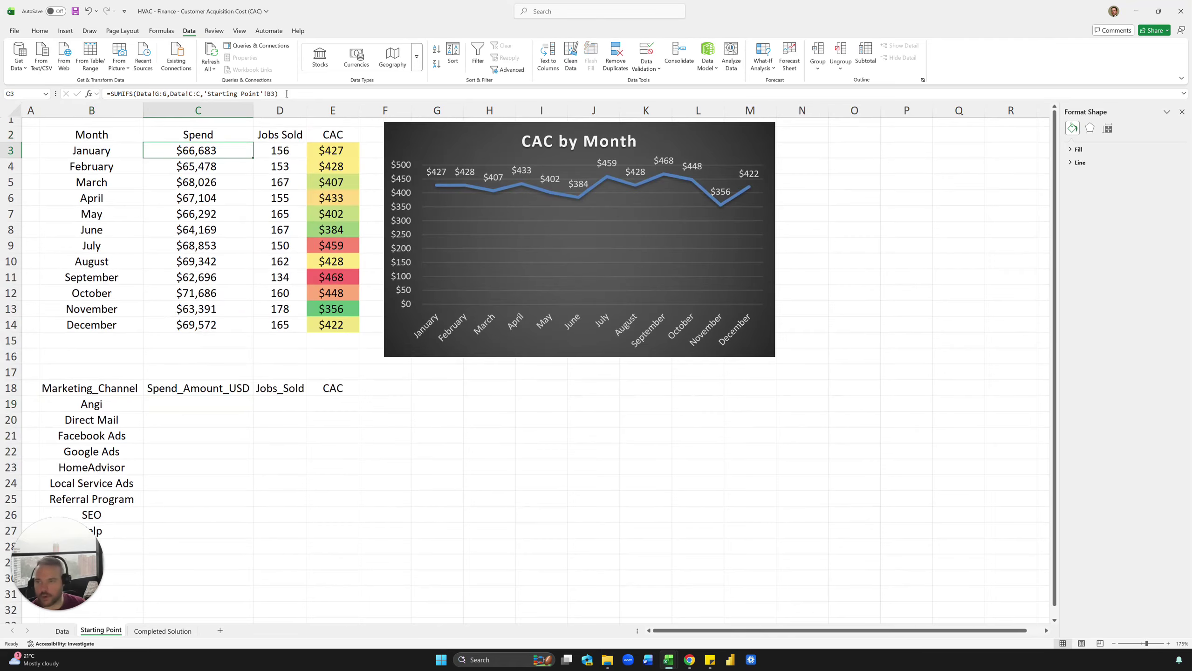
{"action": "left_click_drag", "start_coordinate": [286, 94], "coordinate": [108, 93]}
{"action": "key", "text": "Escape"}
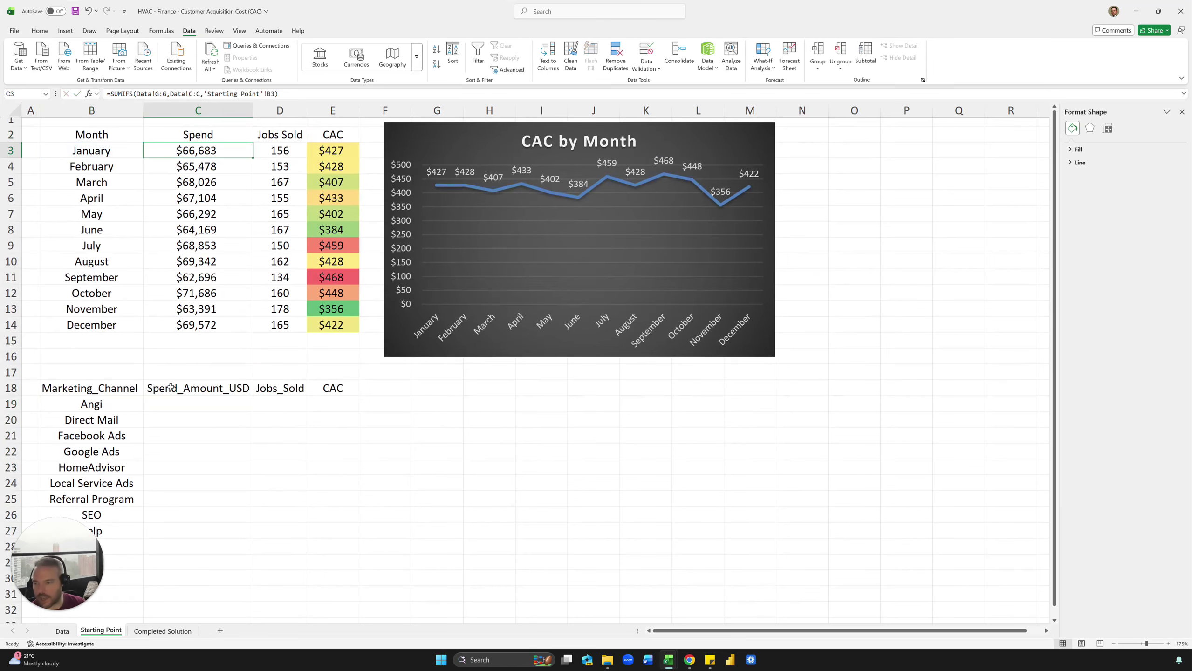
{"action": "left_click", "coordinate": [197, 410]}
{"action": "key", "text": "ctrl+v"}
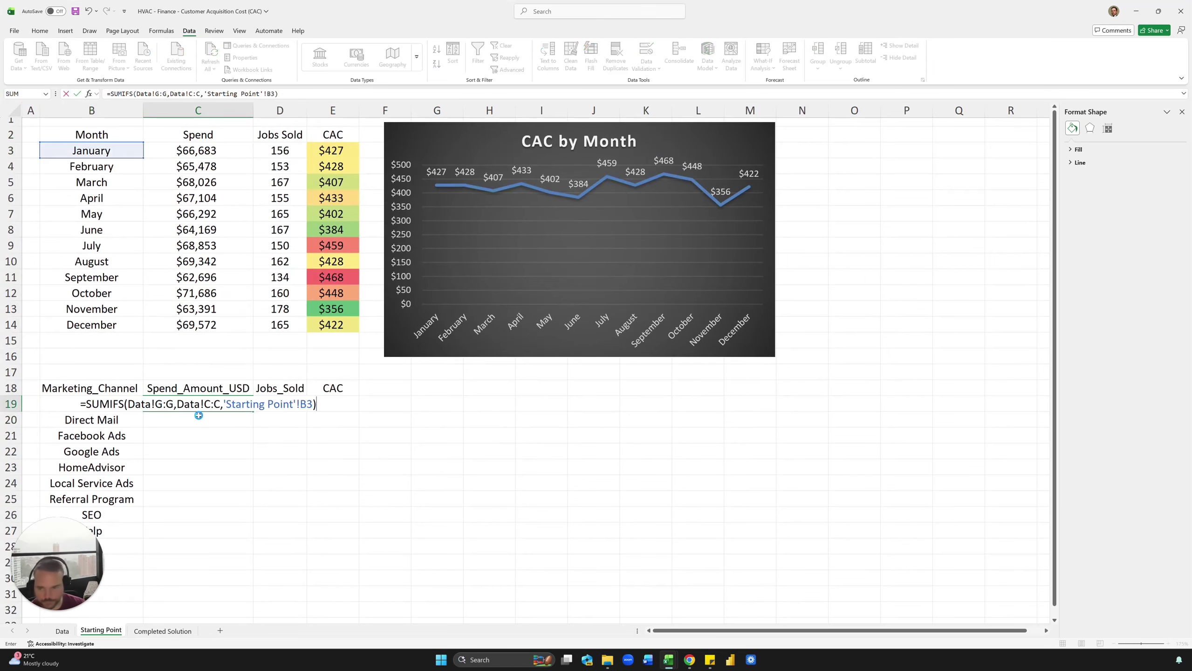
{"action": "key", "text": "F2"}
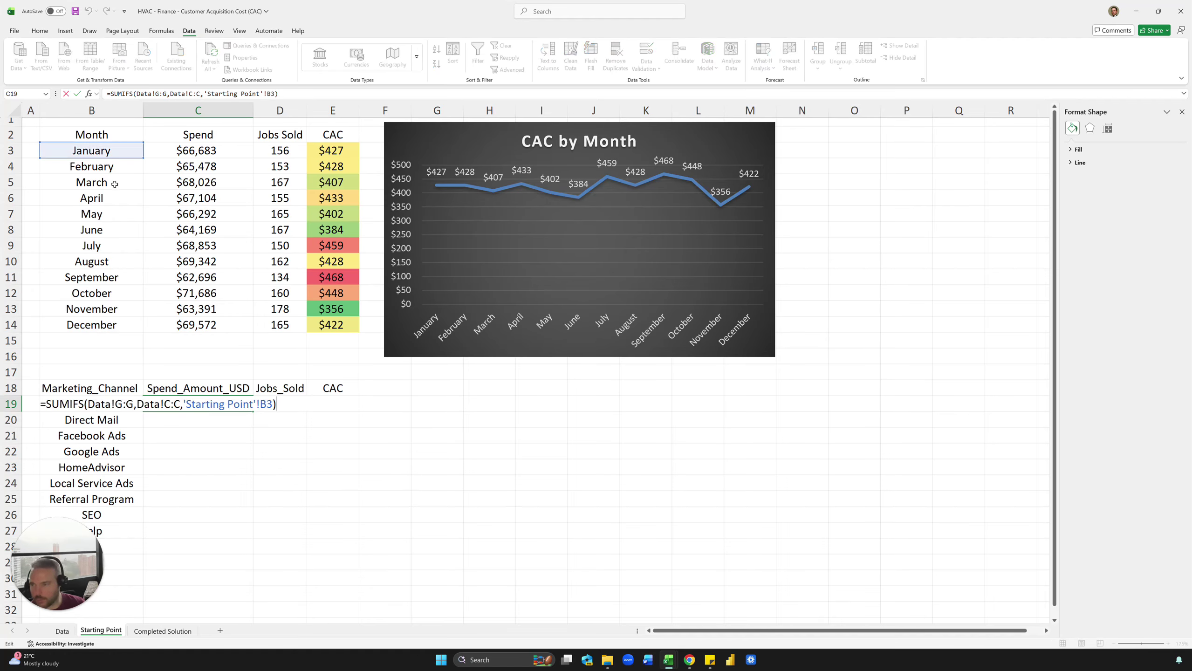
{"action": "left_click_drag", "start_coordinate": [104, 166], "coordinate": [119, 404]}
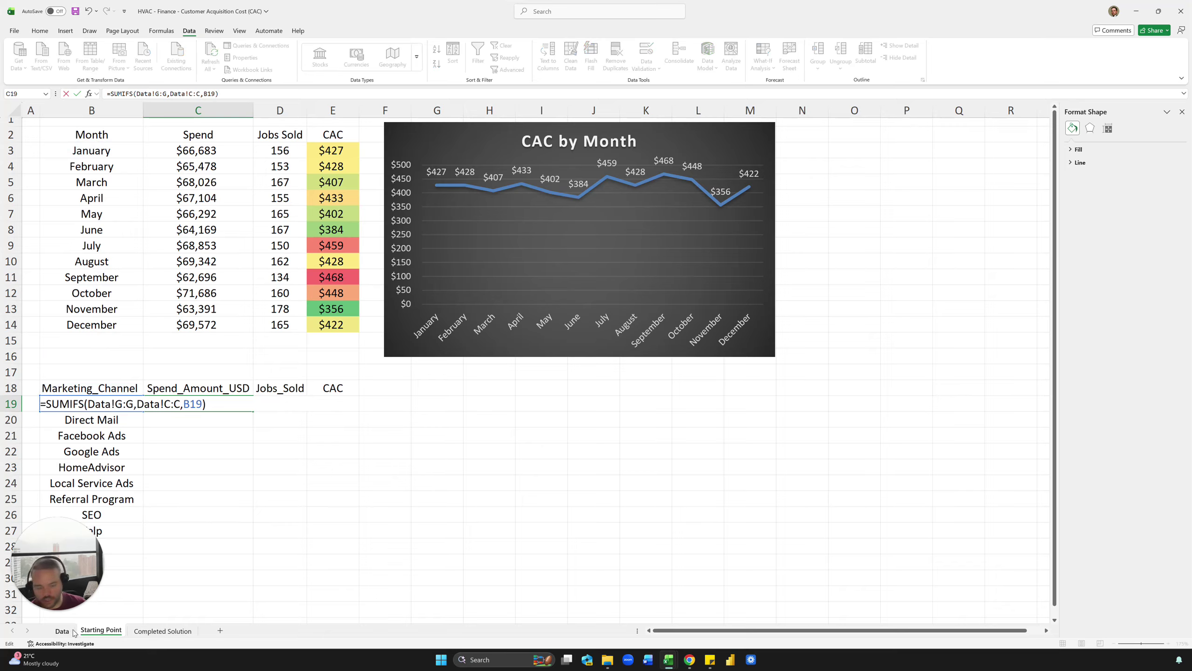
{"action": "key", "text": "ctrl+Return"}
Step: Check C19's formula against the Data sheet's column layout, including Marketing_Channel
{"action": "key", "text": "F2"}
{"action": "key", "text": "Escape"}
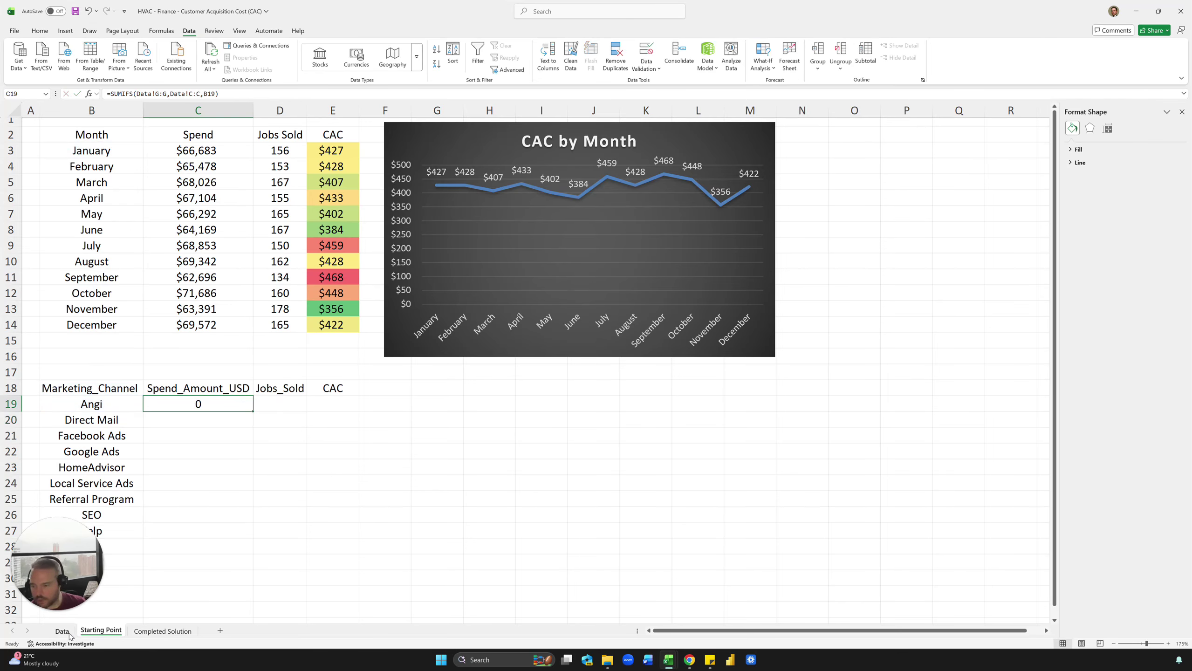
{"action": "key", "text": "F2"}
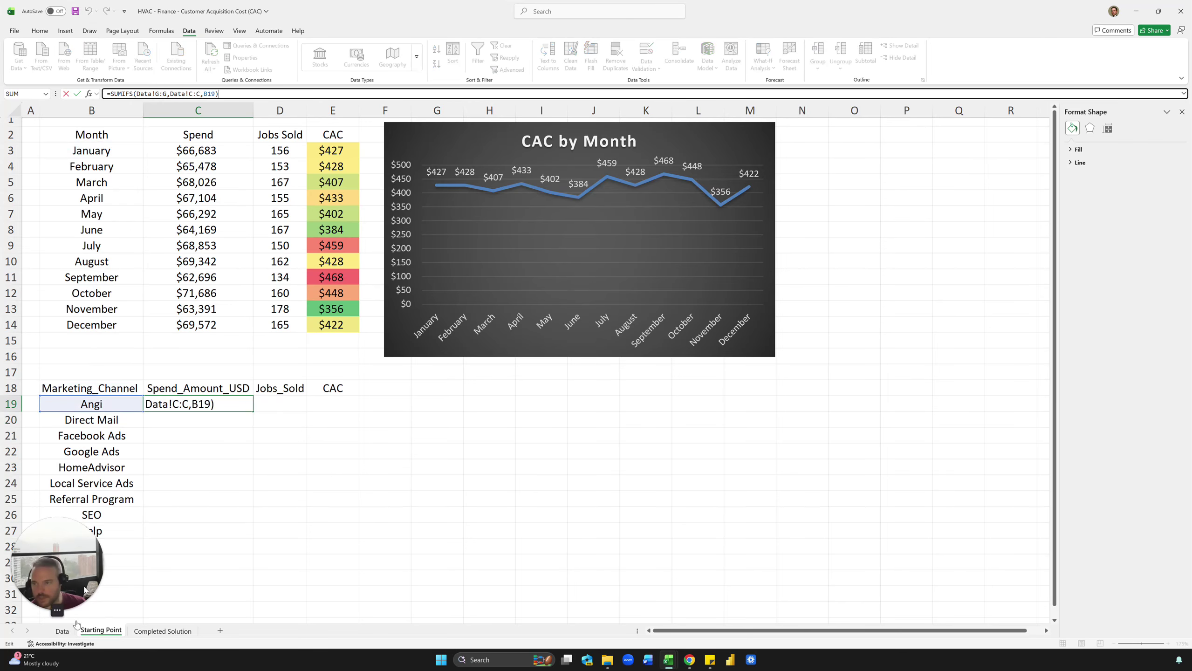
{"action": "key", "text": "Escape"}
{"action": "left_click", "coordinate": [66, 632]}
{"action": "left_click", "coordinate": [219, 152]}
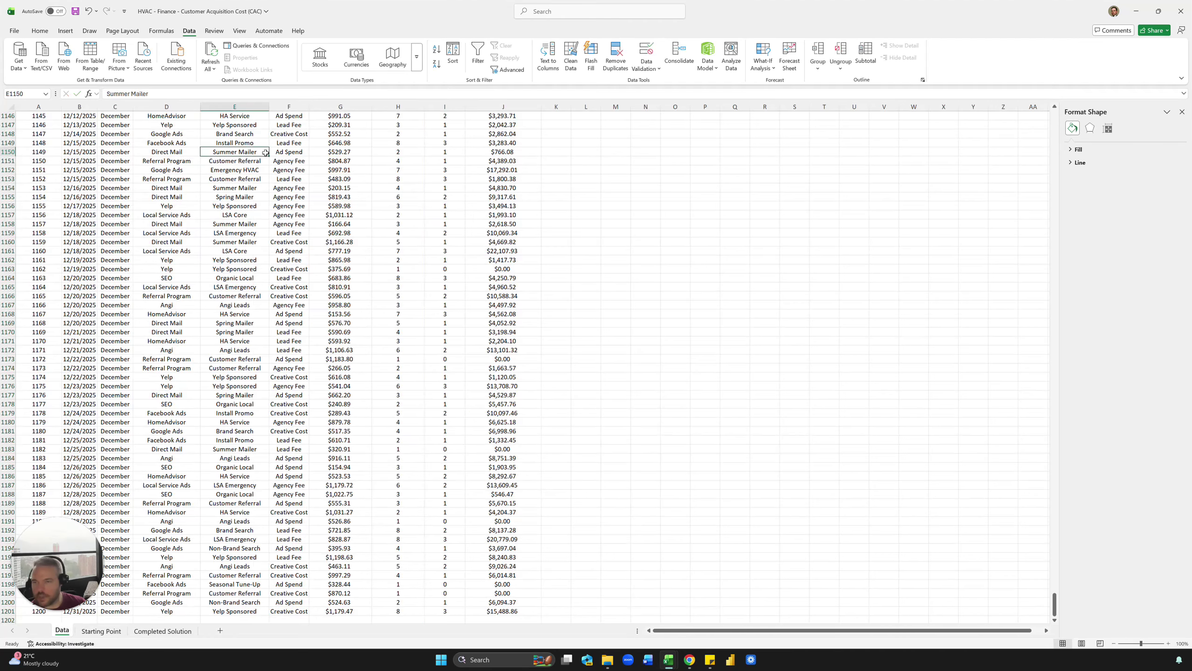
{"action": "key", "text": "ctrl+Up"}
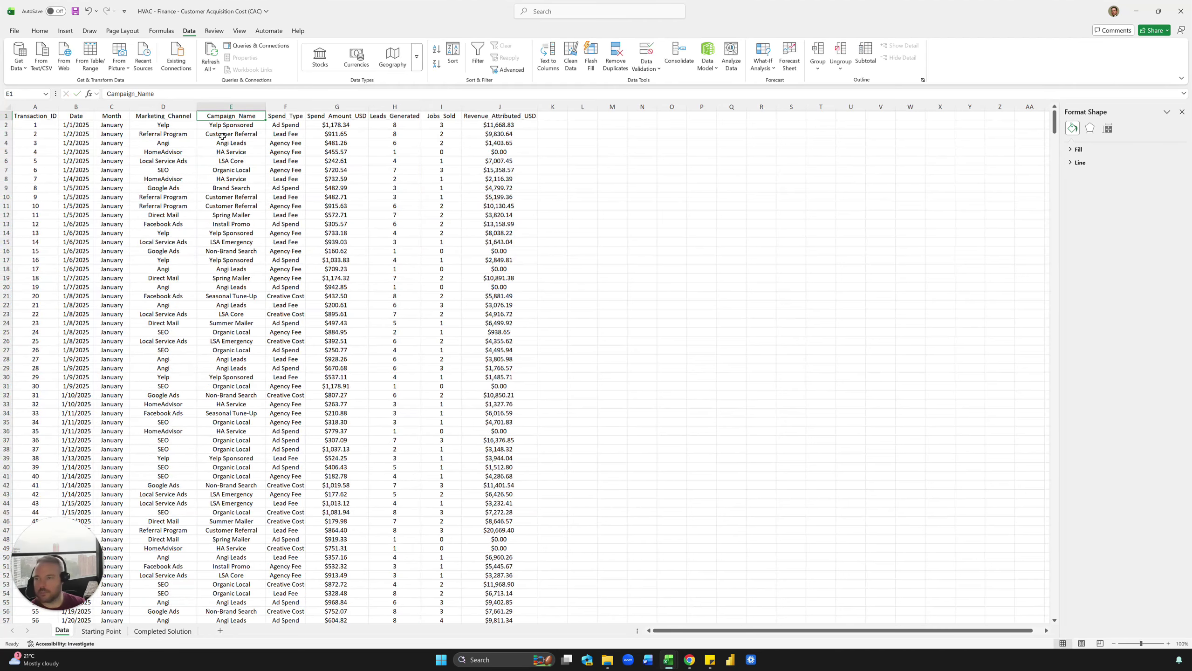
{"action": "key", "text": "Left"}
{"action": "left_click", "coordinate": [101, 631]}
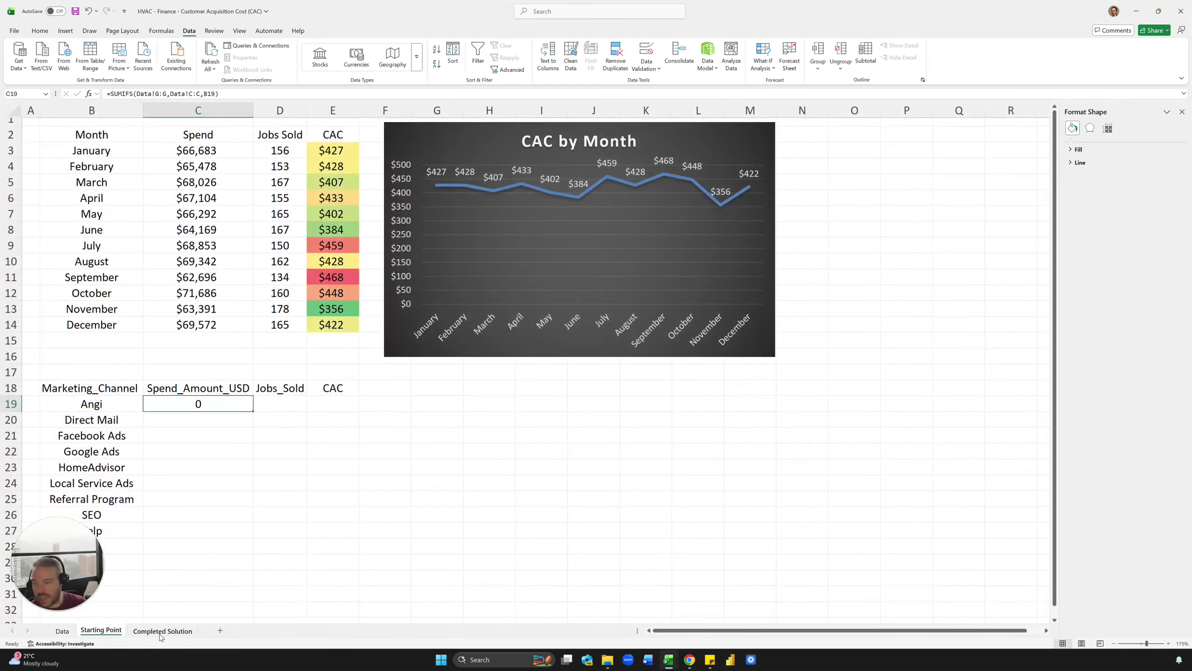
Step: Edit the sum range reference in C19's SUMIFS formula
{"action": "left_click", "coordinate": [165, 94]}
{"action": "key", "text": "BackSpace"}
{"action": "key", "text": "BackSpace"}
{"action": "key", "text": "BackSpace"}
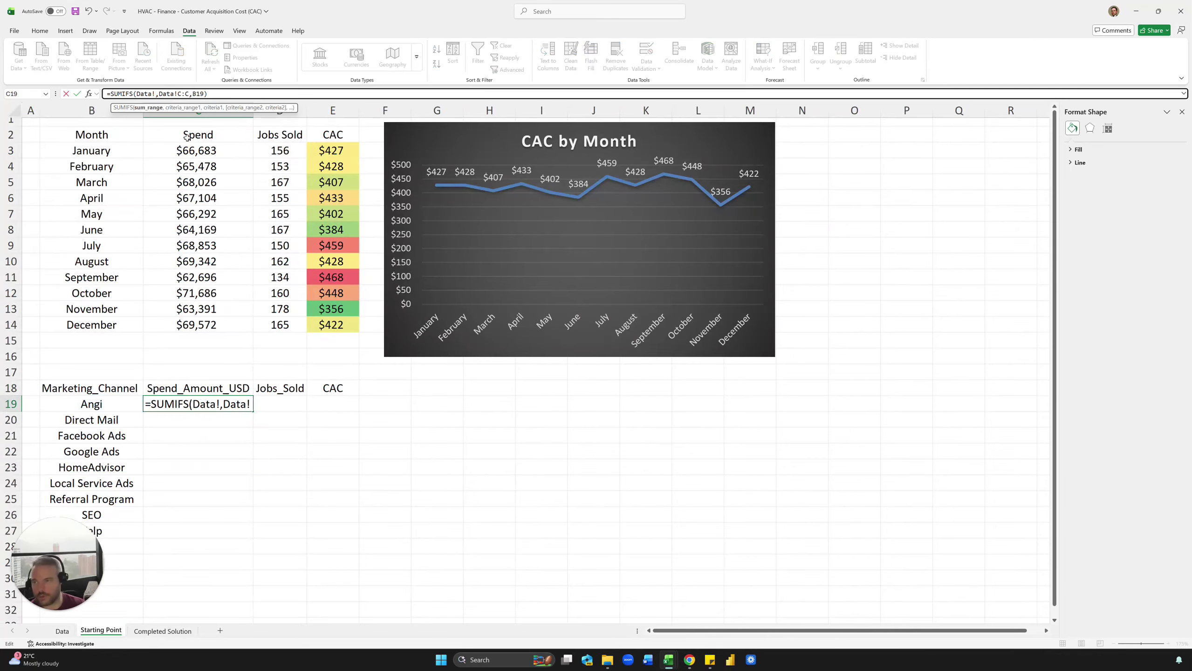
{"action": "type", "text": "D:D"}
{"action": "key", "text": "Return"}
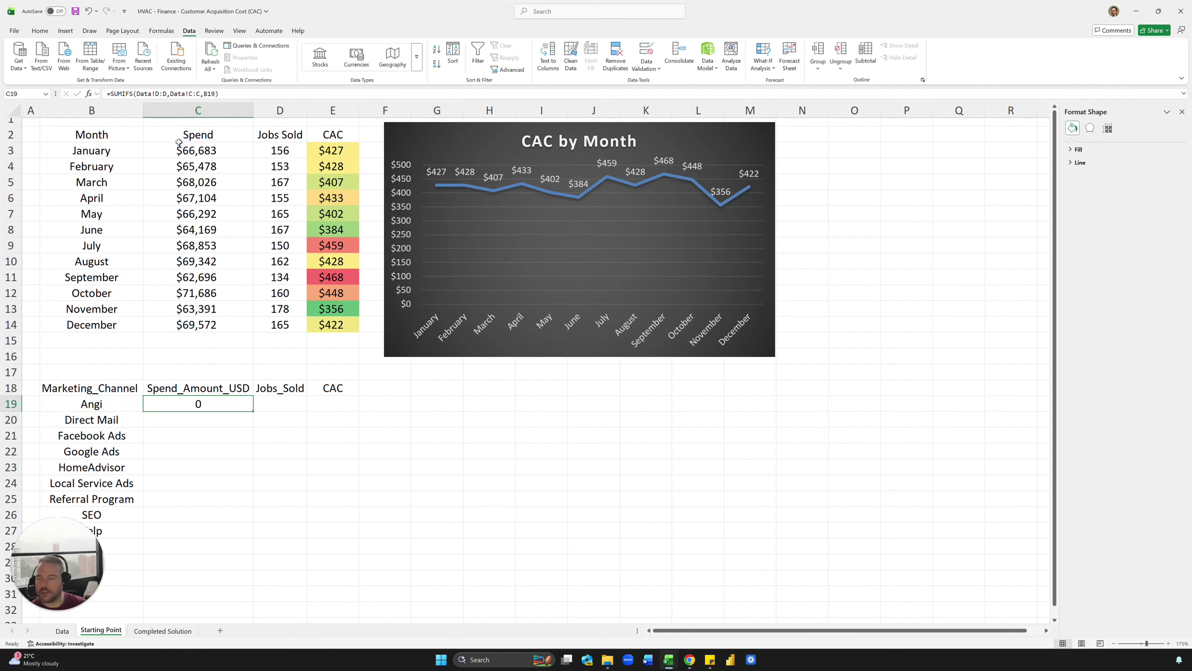
{"action": "double_click", "coordinate": [198, 403]}
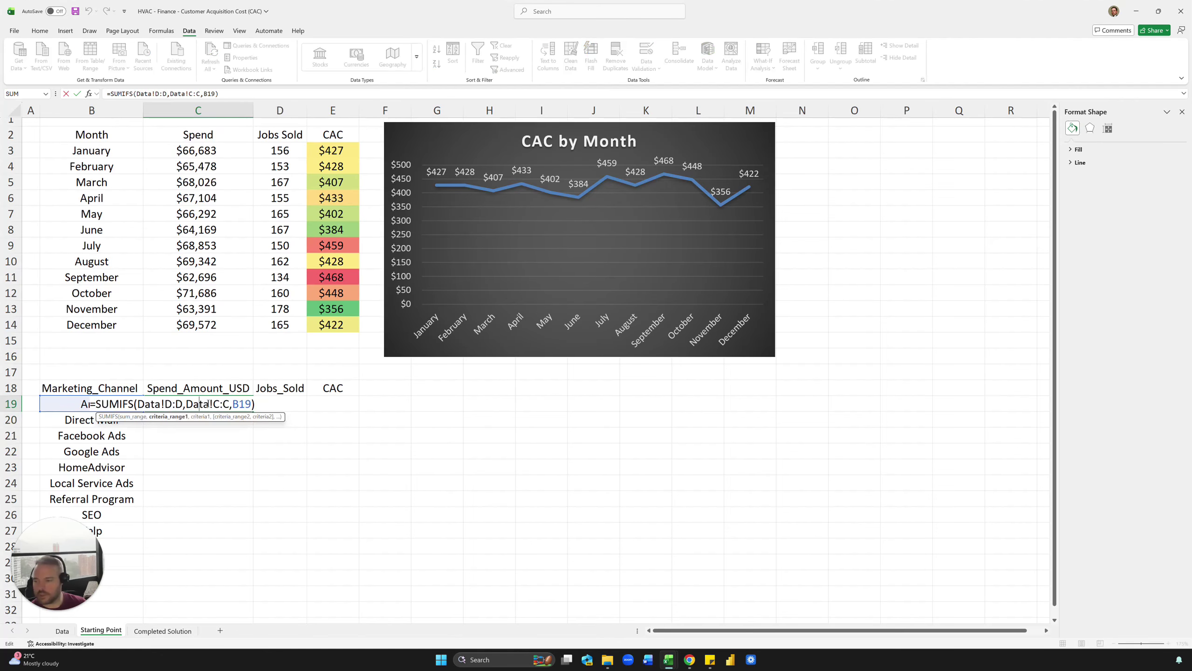
{"action": "key", "text": "Escape"}
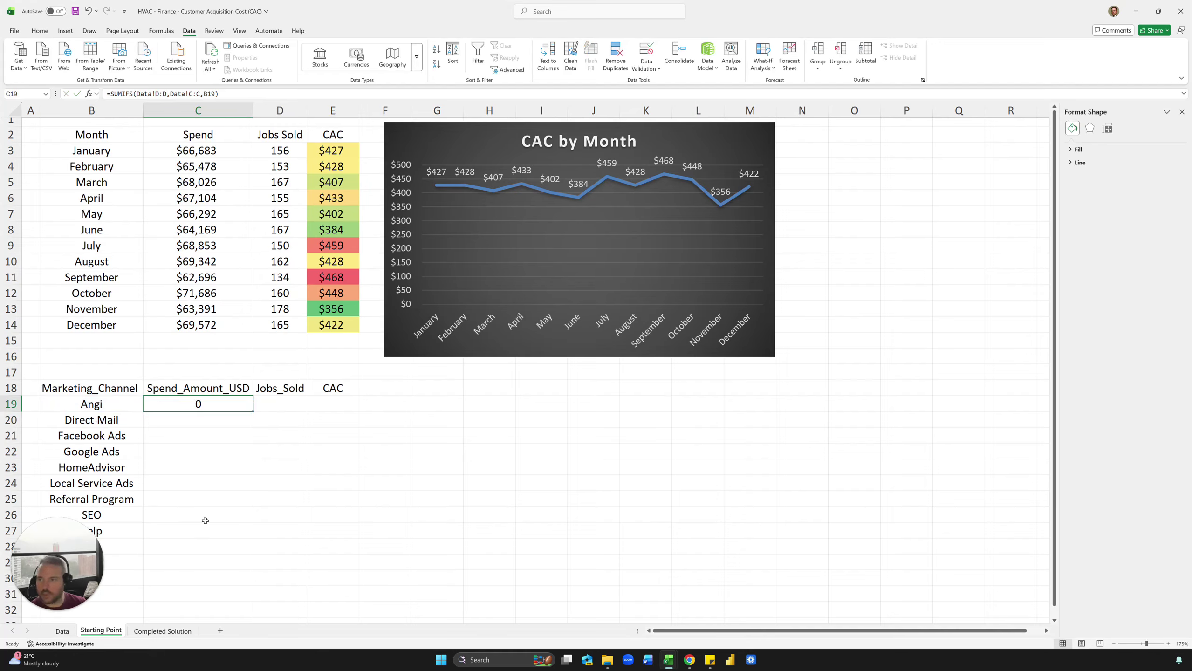
Step: Point the criteria range at Data column D and format Angi's $86,993.17 as currency
{"action": "left_click", "coordinate": [203, 94]}
{"action": "key", "text": "BackSpace"}
{"action": "type", "text": "D"}
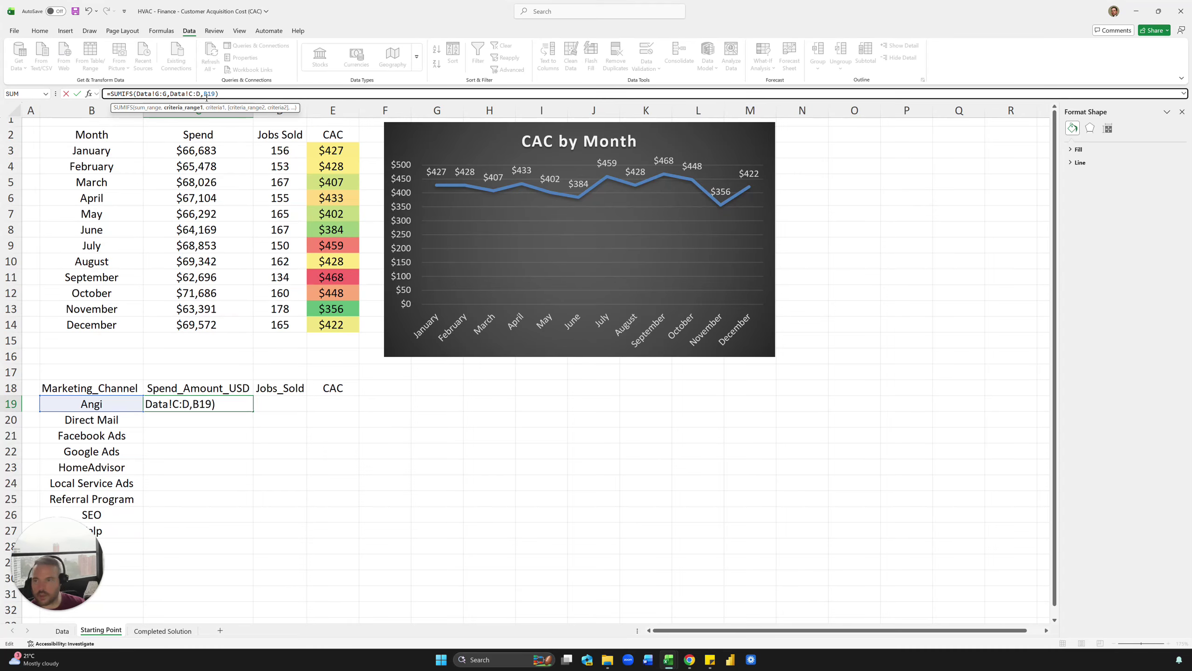
{"action": "key", "text": "Left"}
{"action": "key", "text": "Left"}
{"action": "key", "text": "BackSpace"}
{"action": "type", "text": "D"}
{"action": "key", "text": "ctrl+Return"}
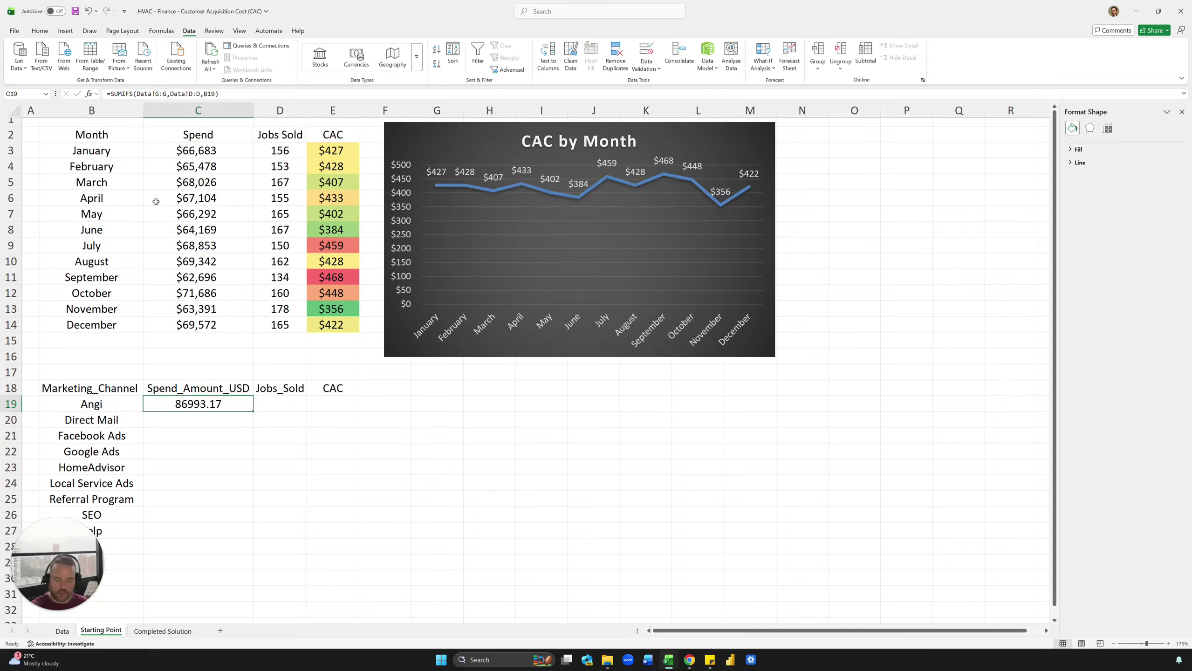
{"action": "key", "text": "ctrl+shift+4"}
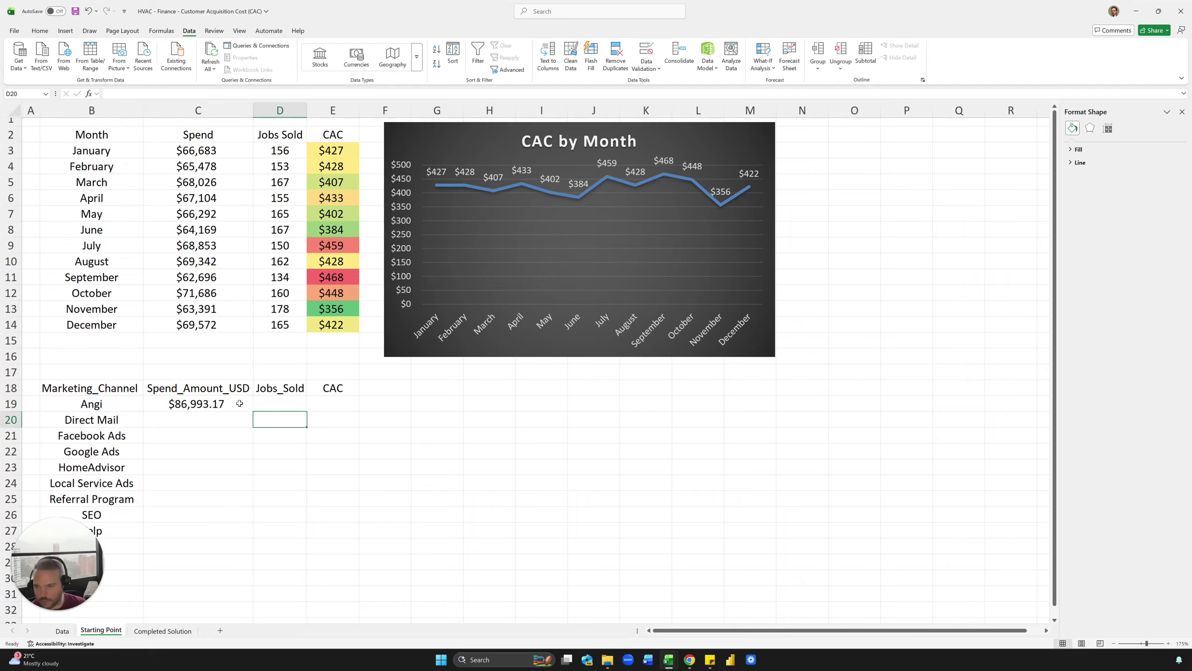
Step: Fill the spend formula down for all channels and show it in whole dollars
{"action": "double_click", "coordinate": [253, 412]}
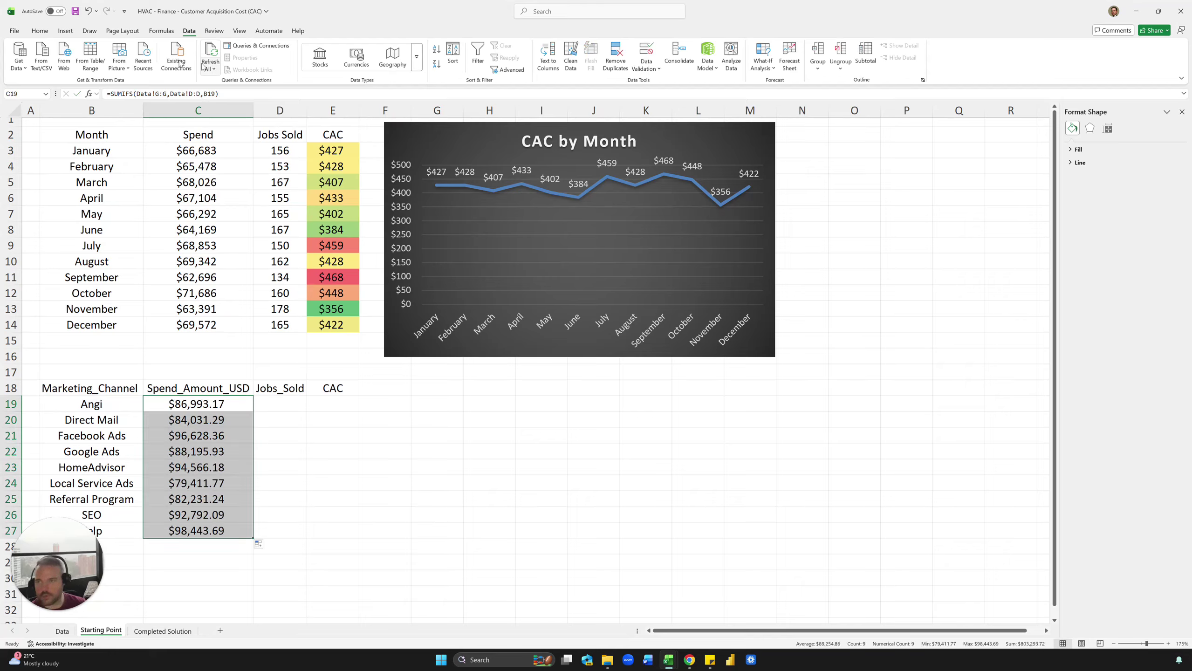
{"action": "left_click", "coordinate": [40, 31]}
{"action": "left_click", "coordinate": [401, 65]}
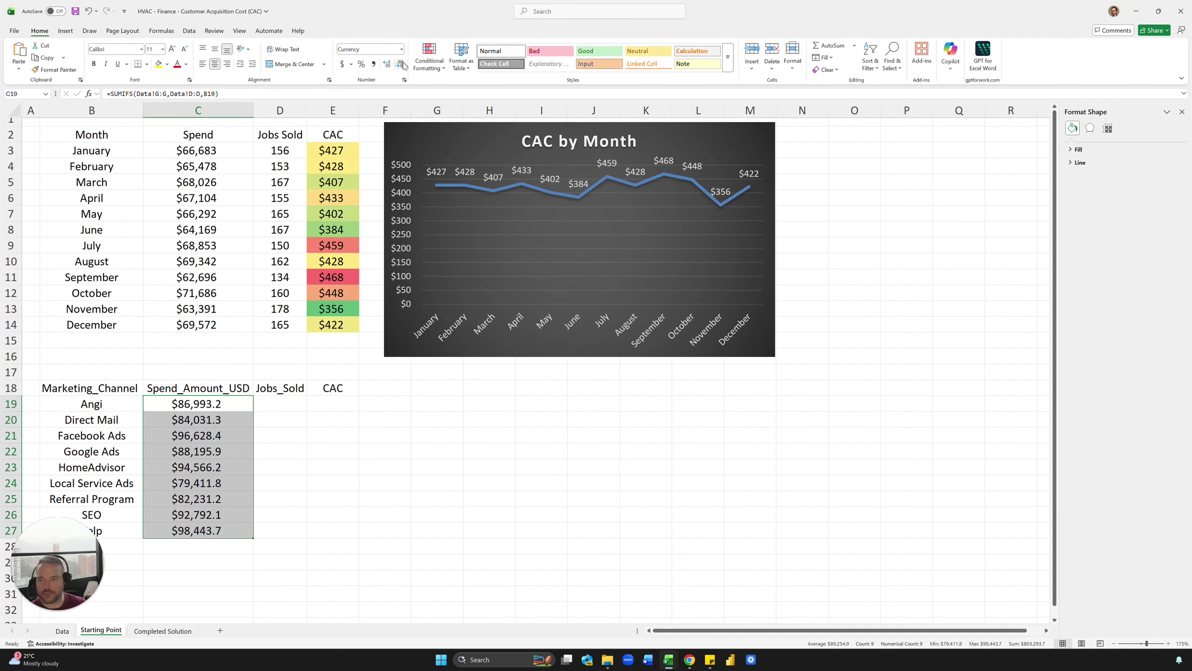
{"action": "left_click", "coordinate": [401, 64]}
{"action": "left_click", "coordinate": [385, 388]}
Step: Widen column D and fill a COUNTIFS of each channel from the Data sheet down D19:D27
{"action": "left_click", "coordinate": [280, 403]}
{"action": "left_click_drag", "start_coordinate": [307, 111], "coordinate": [325, 111]}
{"action": "type", "text": "=countifs"}
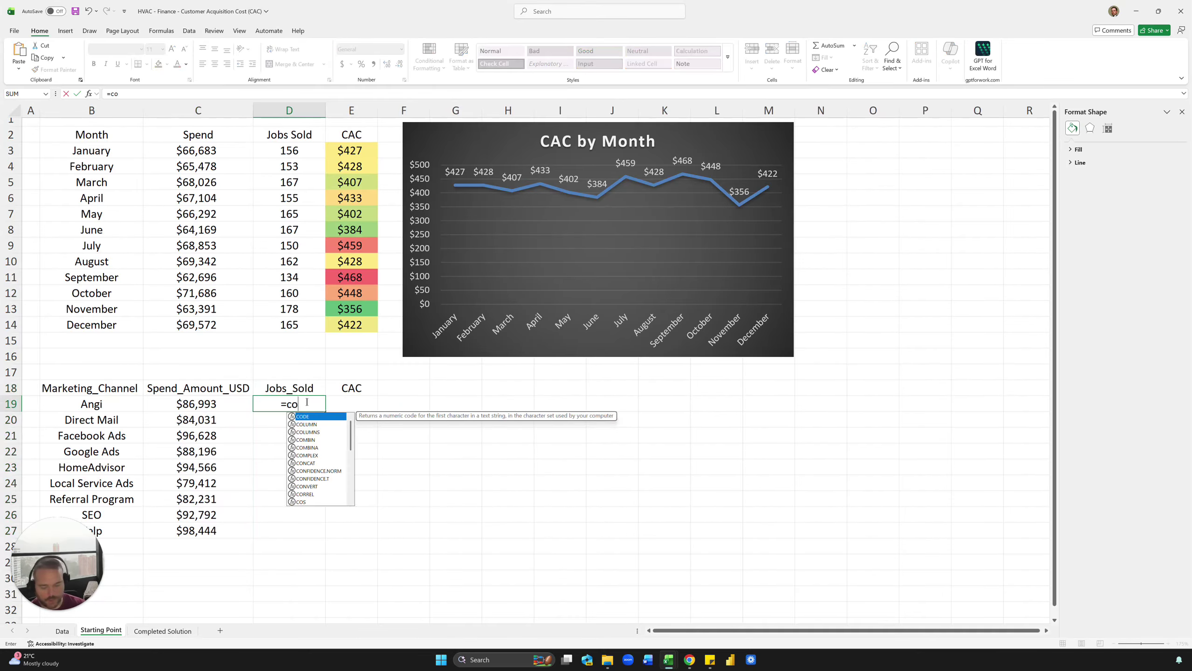
{"action": "key", "text": "Tab"}
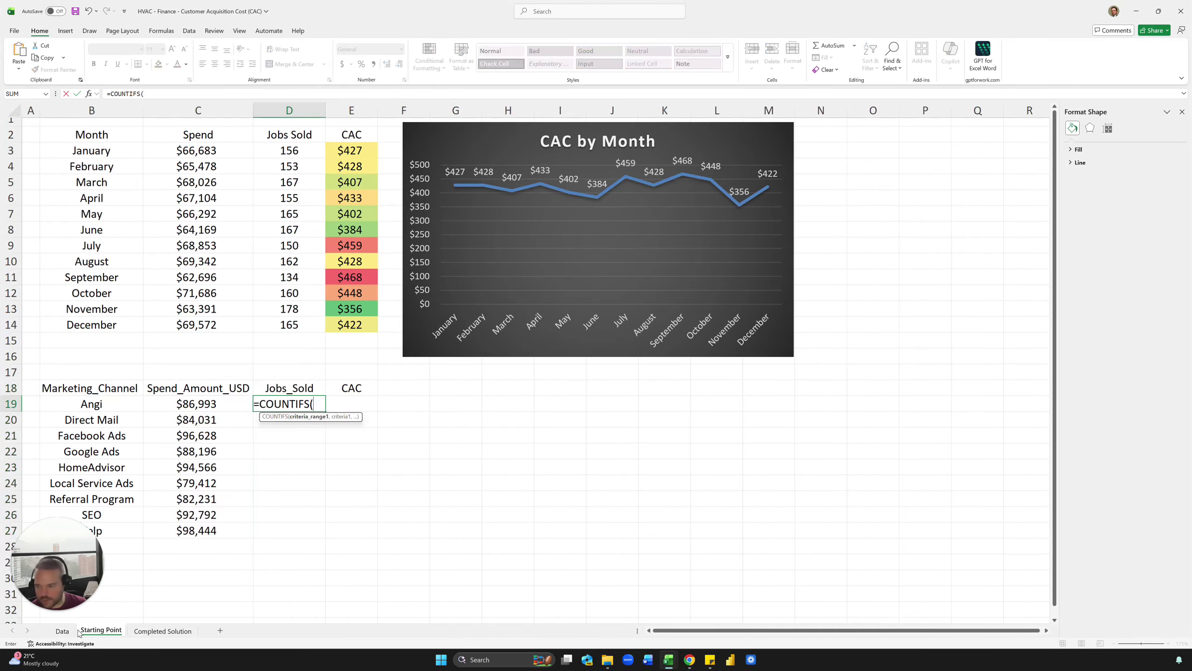
{"action": "left_click", "coordinate": [69, 631]}
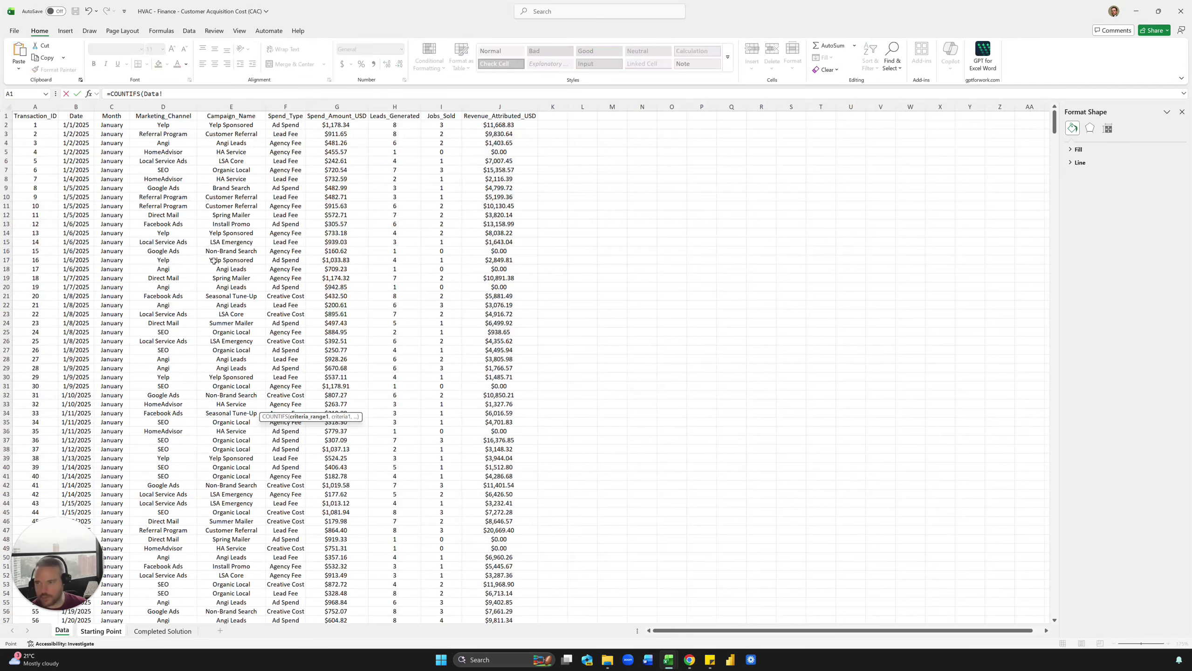
{"action": "left_click", "coordinate": [177, 107]}
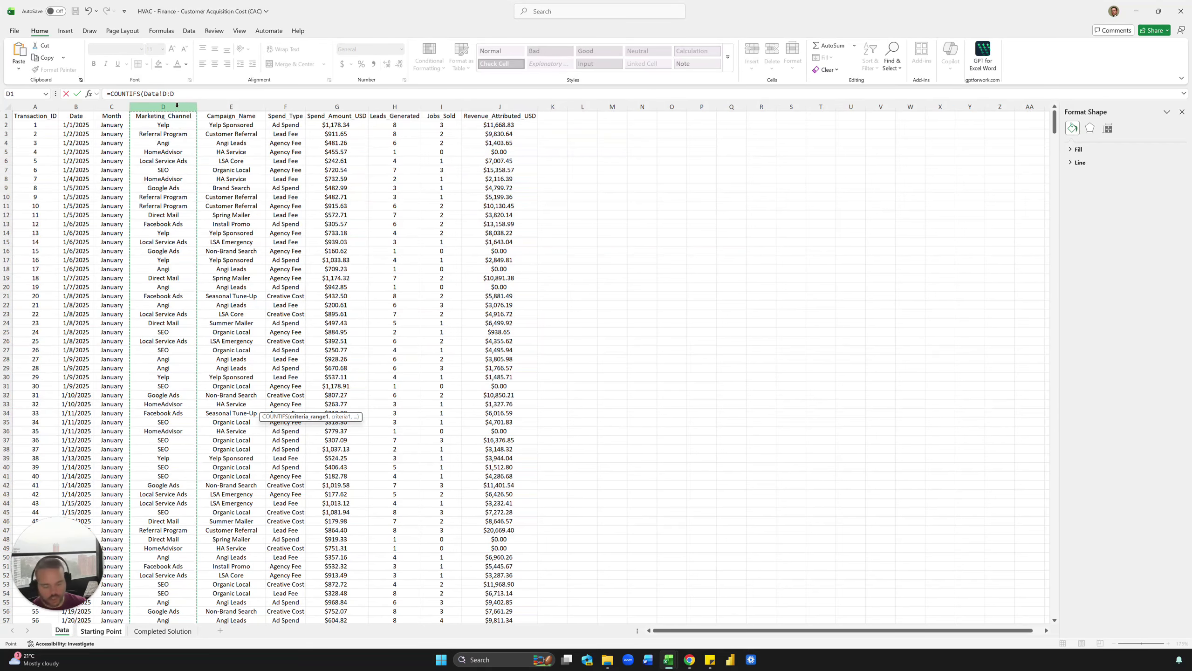
{"action": "type", "text": ","}
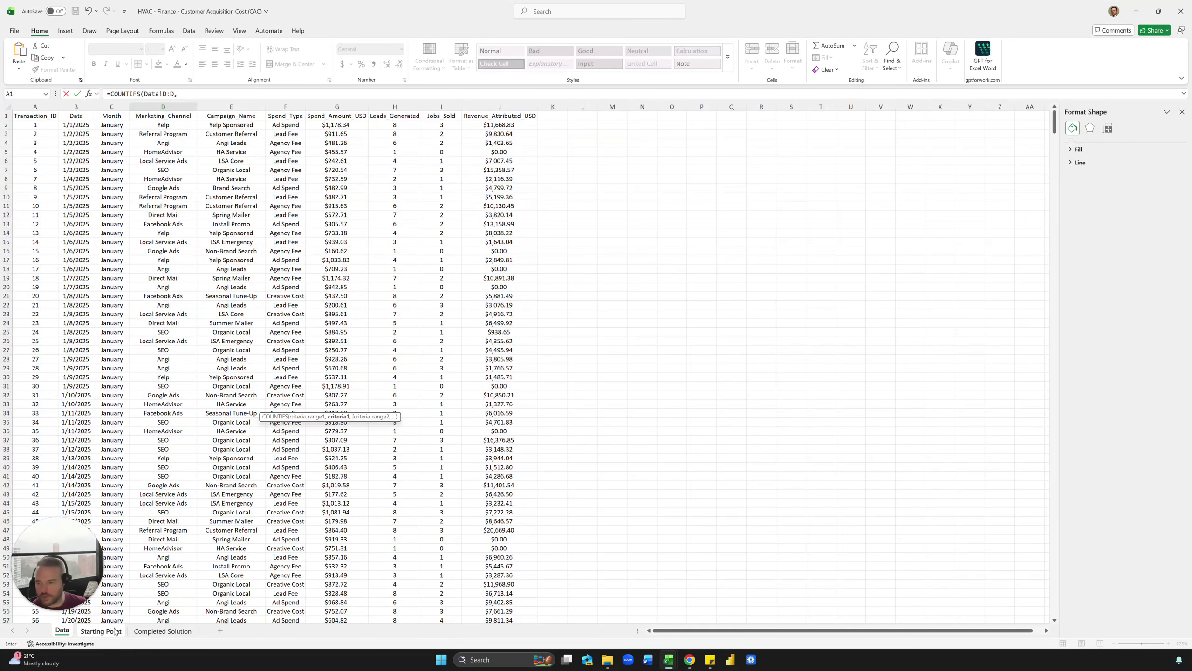
{"action": "left_click", "coordinate": [112, 631]}
{"action": "left_click", "coordinate": [108, 403]}
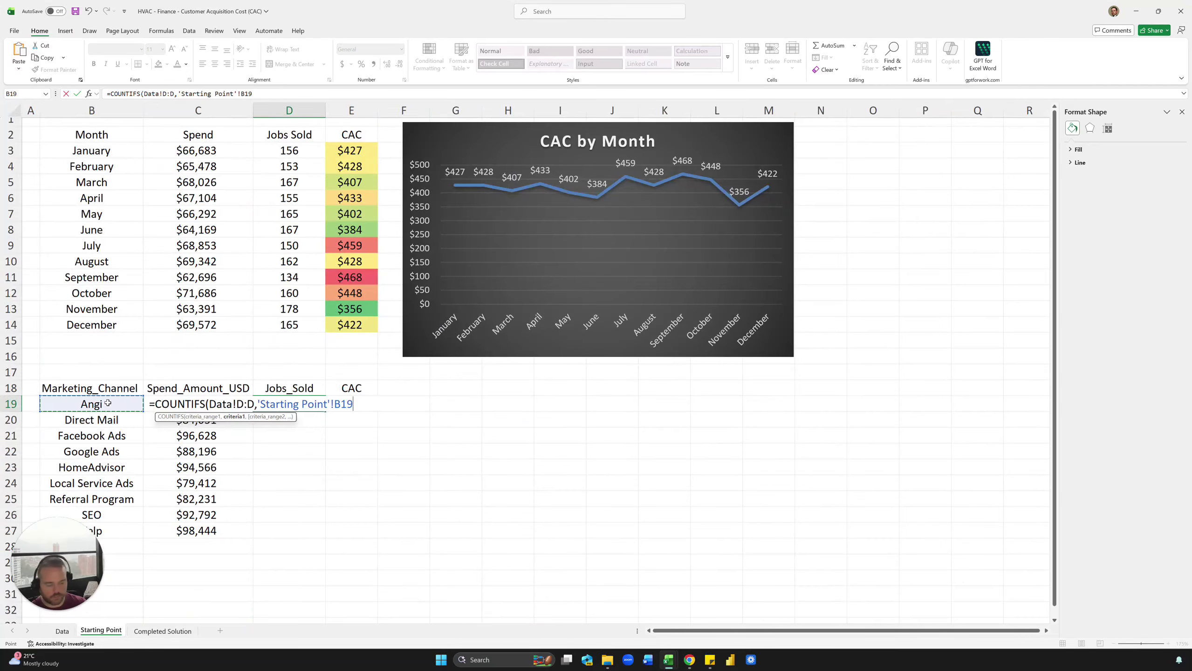
{"action": "key", "text": "Return"}
{"action": "key", "text": "Up"}
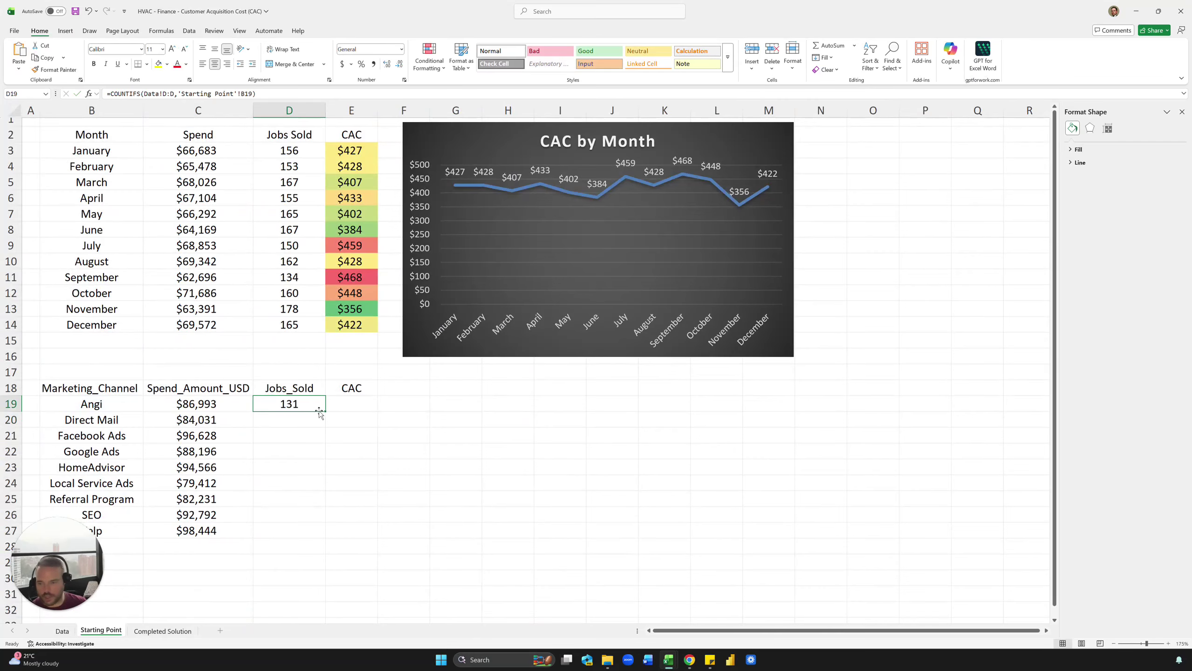
{"action": "double_click", "coordinate": [329, 412]}
Step: Enter the CAC formula =C19/D19 in E19 and fill it down to E27
{"action": "key", "text": "Right"}
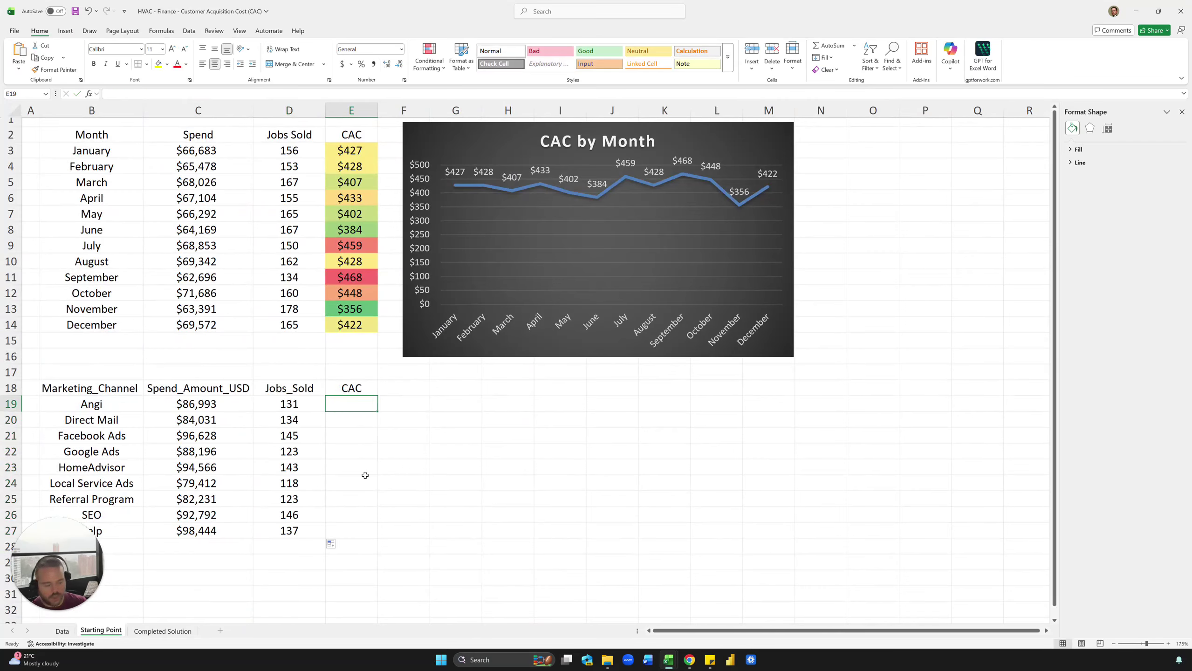
{"action": "type", "text": "="}
{"action": "key", "text": "Left"}
{"action": "key", "text": "Left"}
{"action": "type", "text": "/"}
{"action": "key", "text": "Left"}
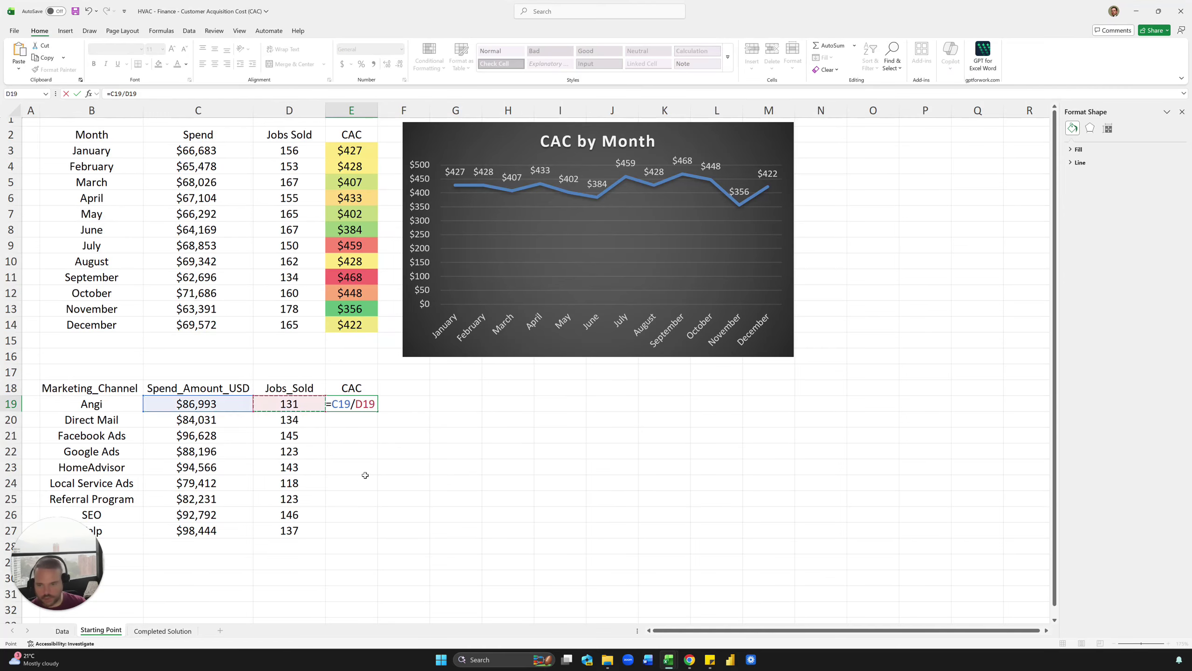
{"action": "key", "text": "Return"}
{"action": "left_click", "coordinate": [371, 404]}
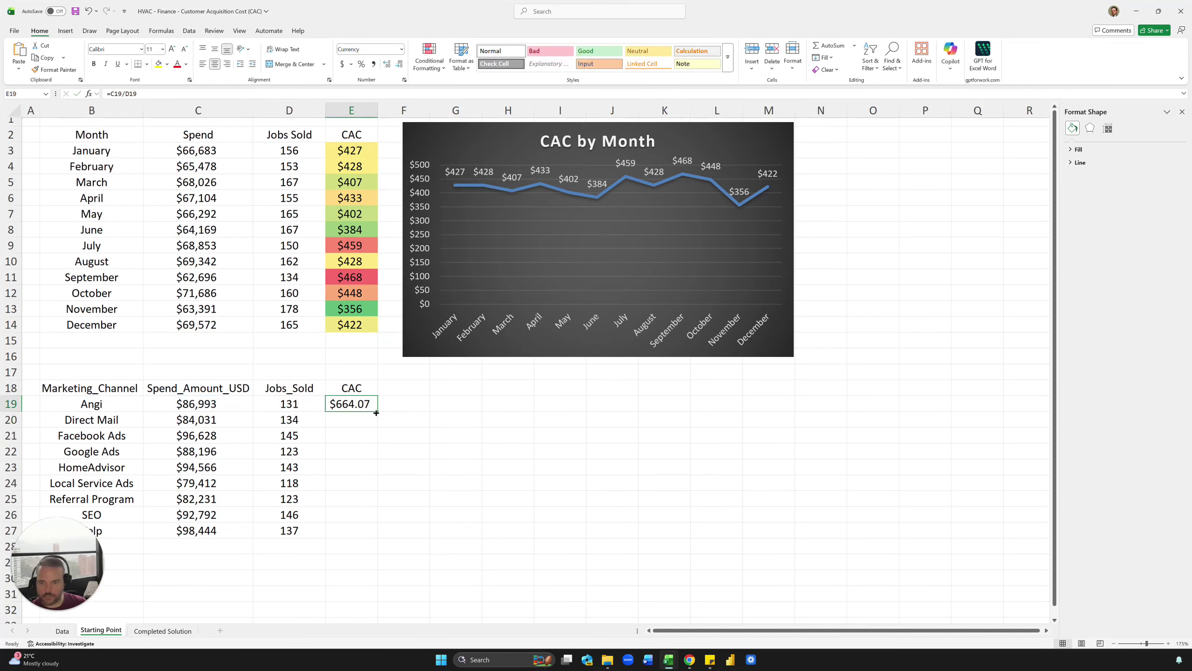
{"action": "double_click", "coordinate": [378, 411]}
Step: Check the CAC values ($627.10 to $718.57) and the formula in E20
{"action": "left_click", "coordinate": [443, 393]}
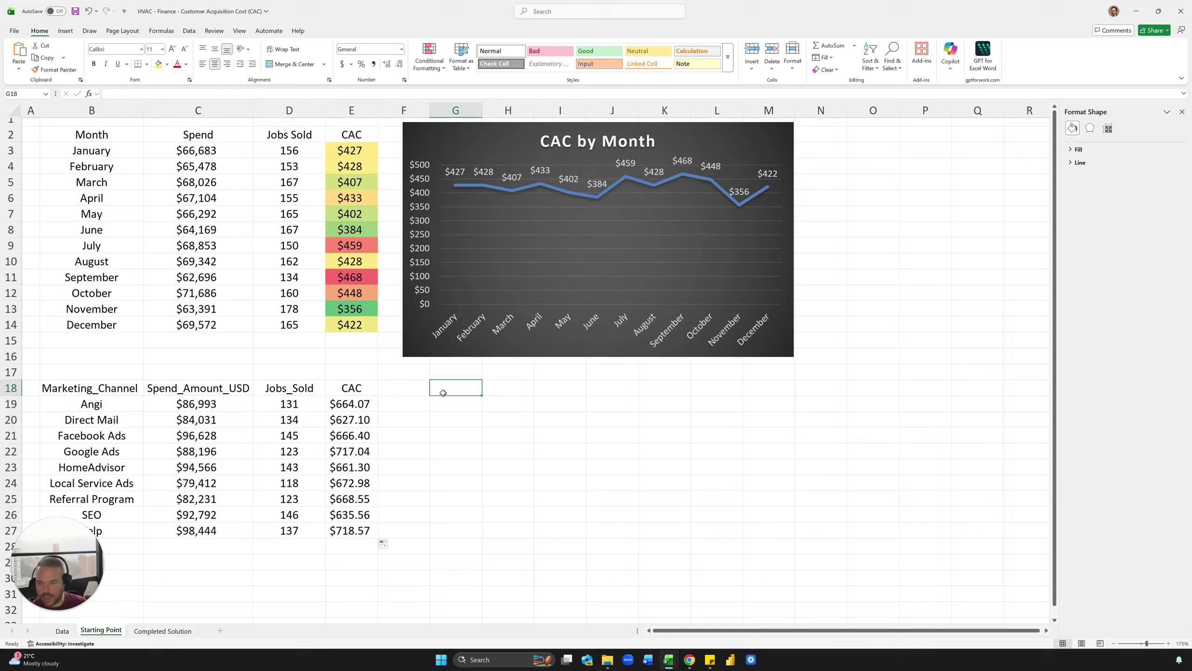
{"action": "left_click", "coordinate": [429, 458]}
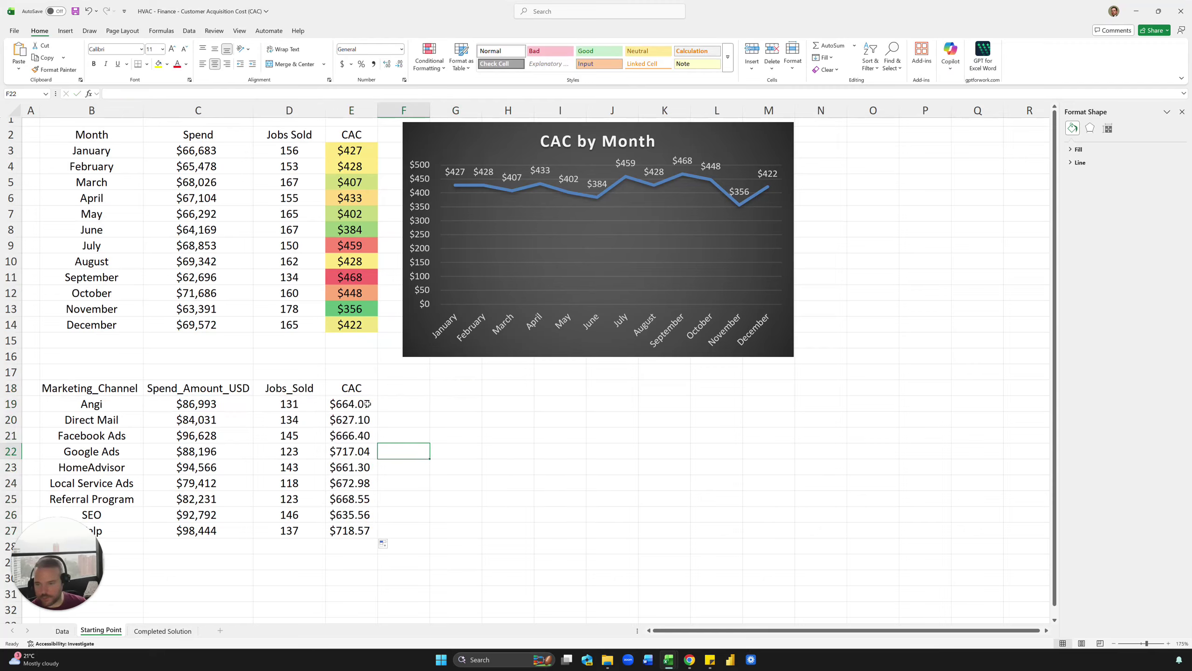
{"action": "left_click_drag", "start_coordinate": [367, 404], "coordinate": [357, 527]}
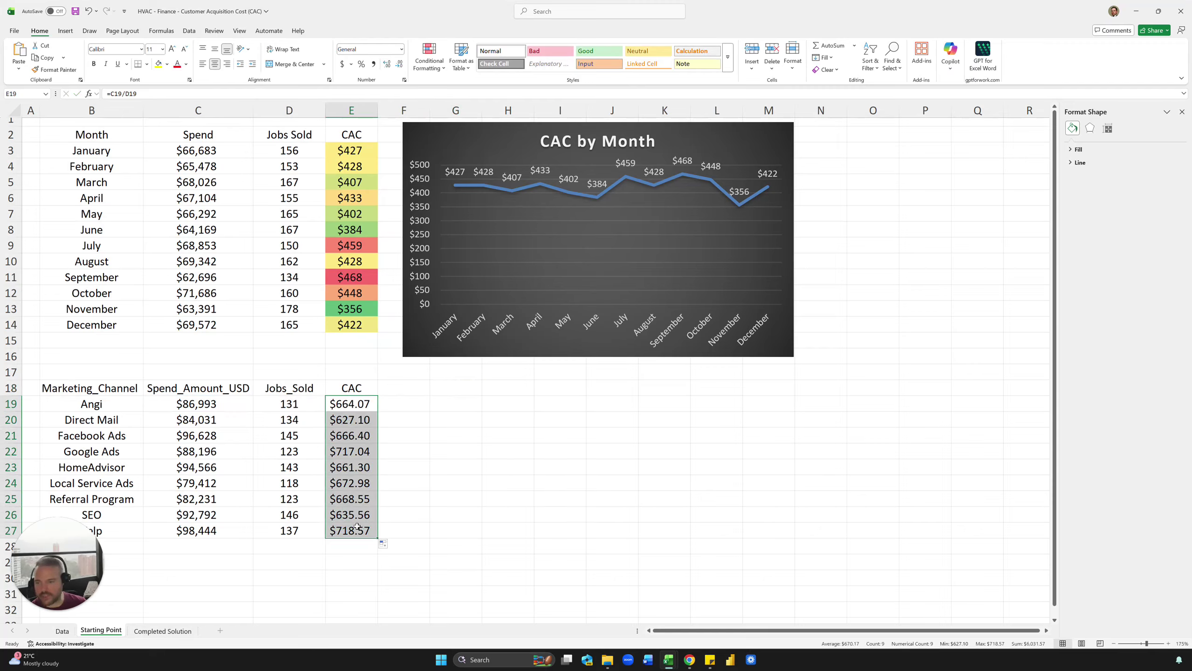
{"action": "left_click", "coordinate": [432, 457]}
{"action": "left_click", "coordinate": [361, 415]}
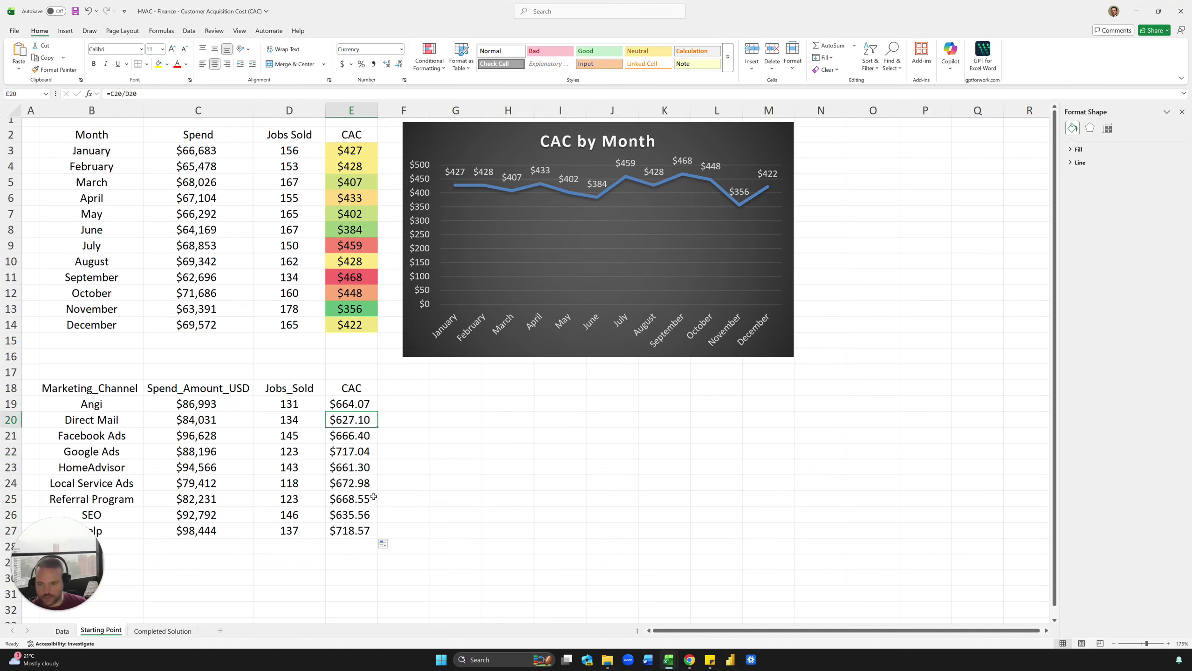
{"action": "left_click", "coordinate": [170, 630]}
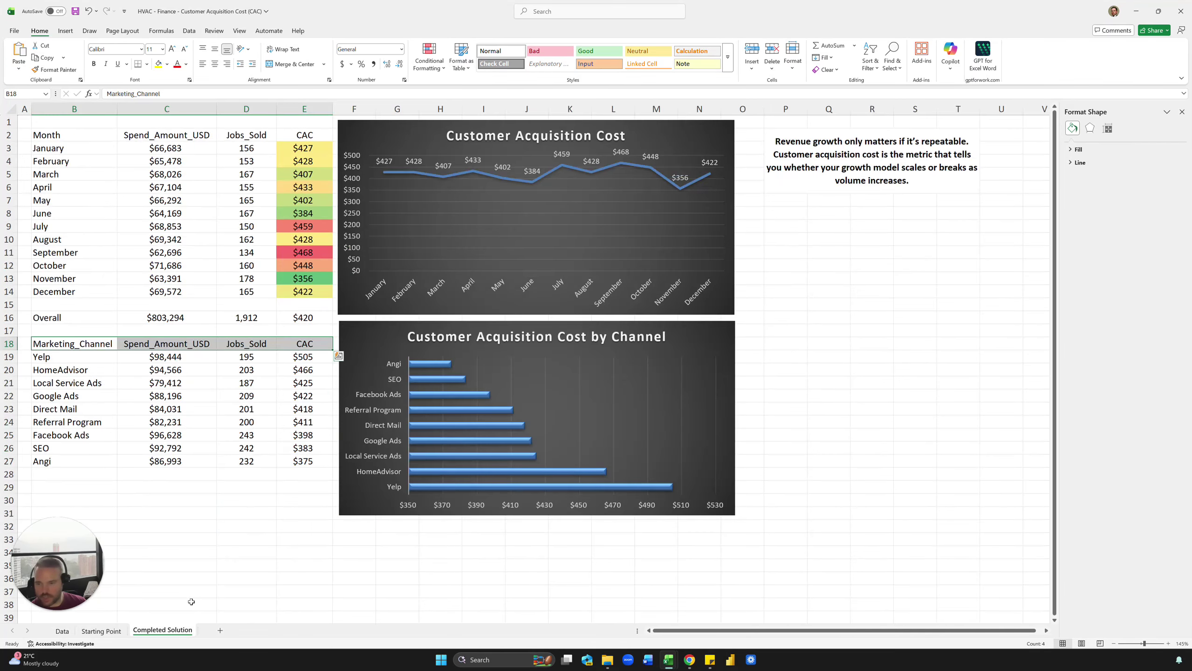
{"action": "left_click", "coordinate": [115, 632]}
{"action": "left_click", "coordinate": [300, 401]}
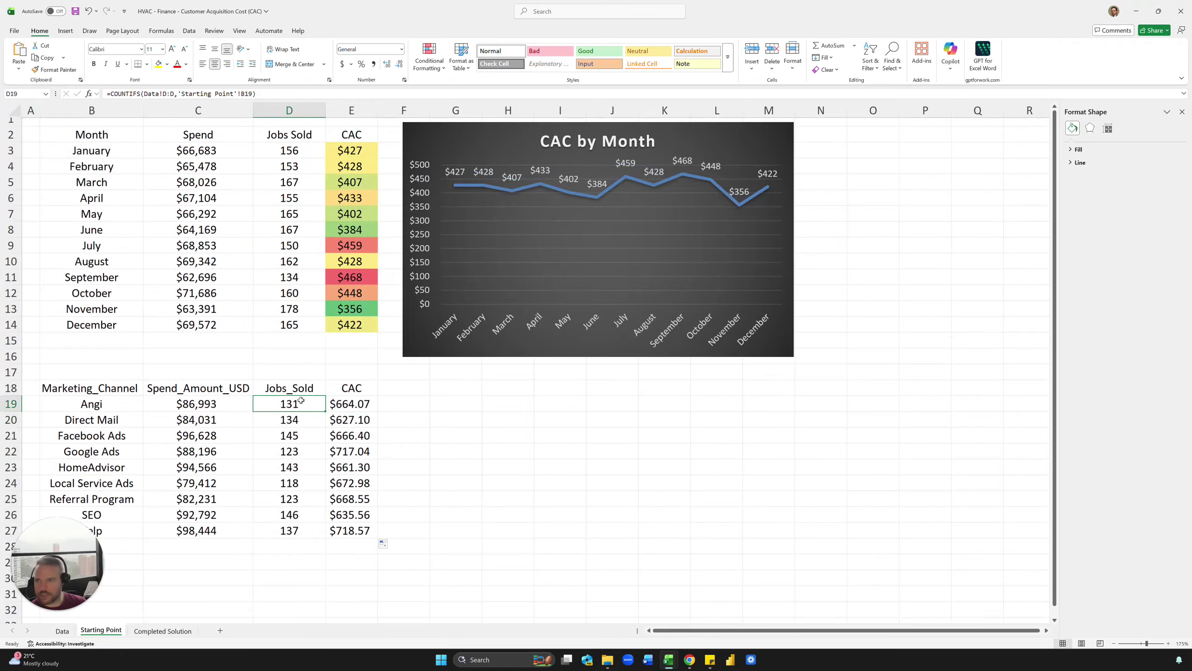
{"action": "left_click", "coordinate": [363, 438]}
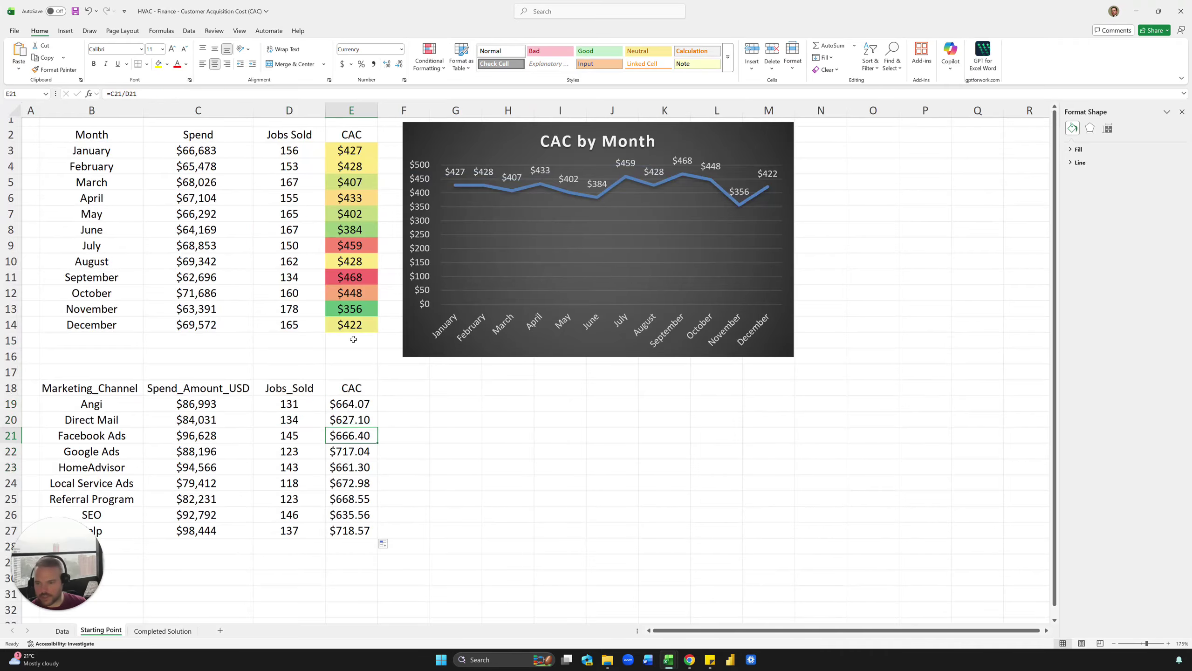
{"action": "left_click", "coordinate": [56, 631]}
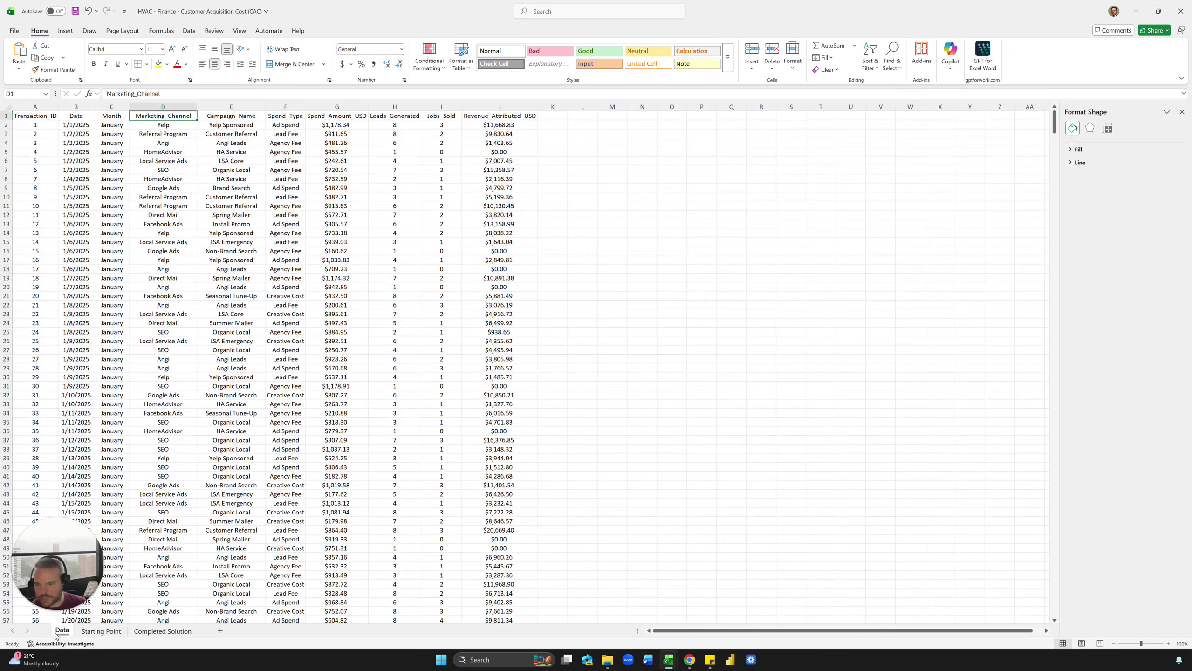
{"action": "left_click", "coordinate": [103, 630]}
{"action": "left_click", "coordinate": [303, 404]}
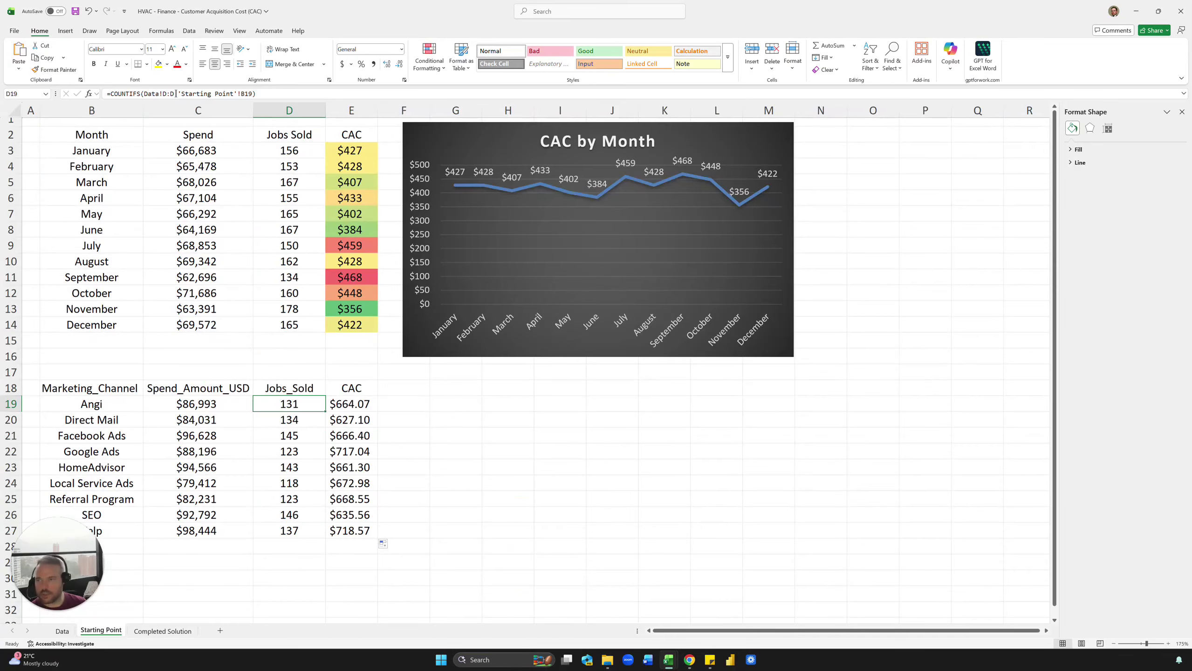
Step: Change D19 to SUMIFS(Data!I:I,Data!D:D,'Starting Point'!B19) so Angi shows 232 jobs
{"action": "left_click_drag", "start_coordinate": [140, 94], "coordinate": [115, 94]}
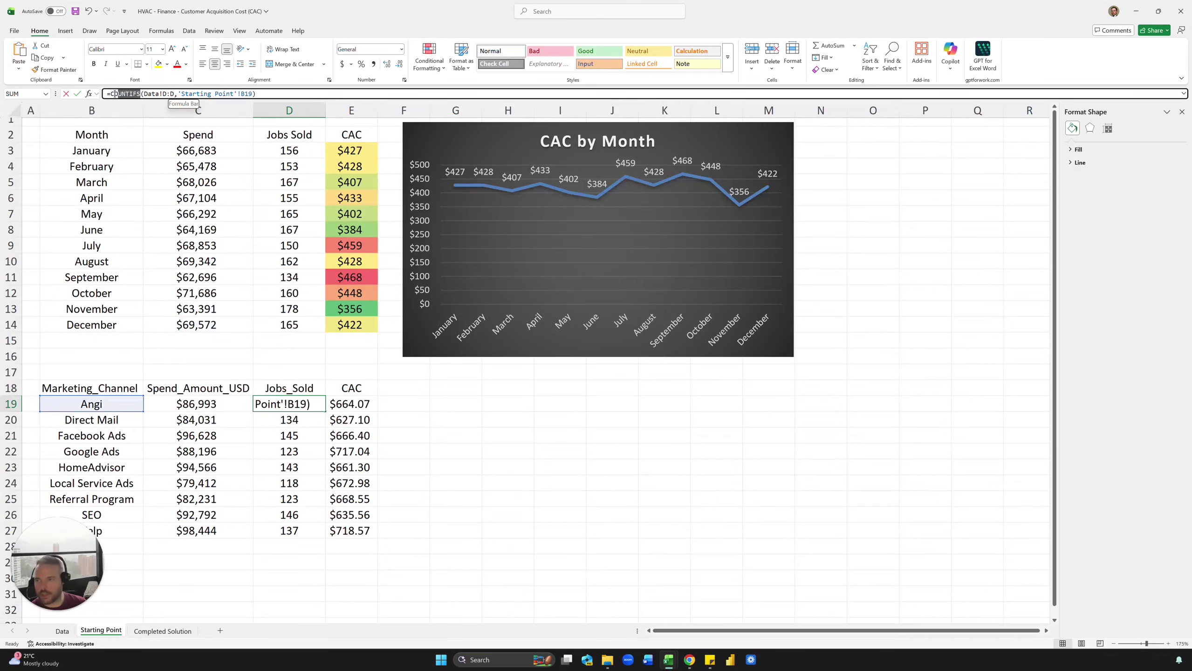
{"action": "type", "text": "sumifs"}
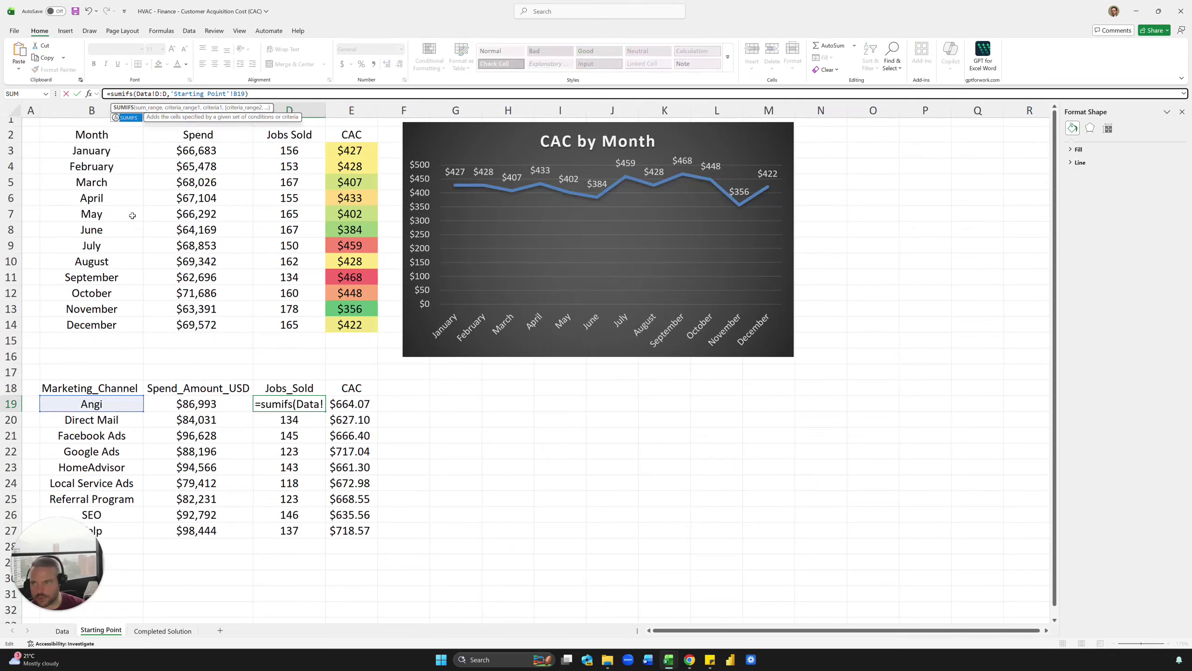
{"action": "left_click", "coordinate": [137, 94]}
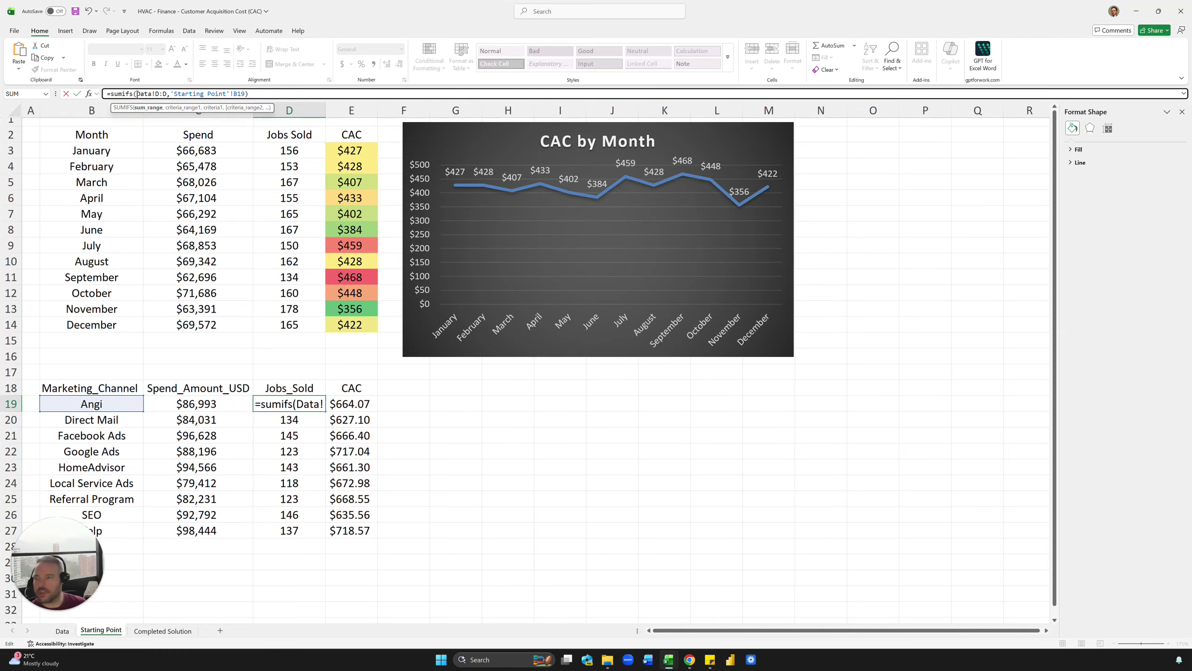
{"action": "type", "text": ","}
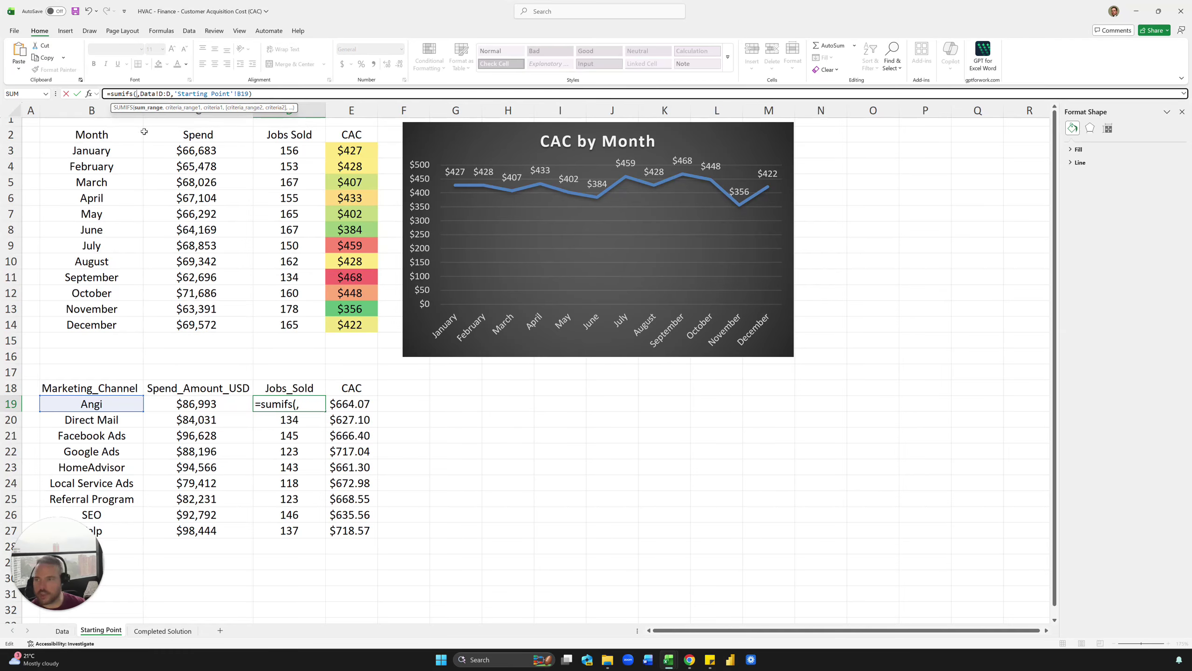
{"action": "left_click", "coordinate": [69, 630]}
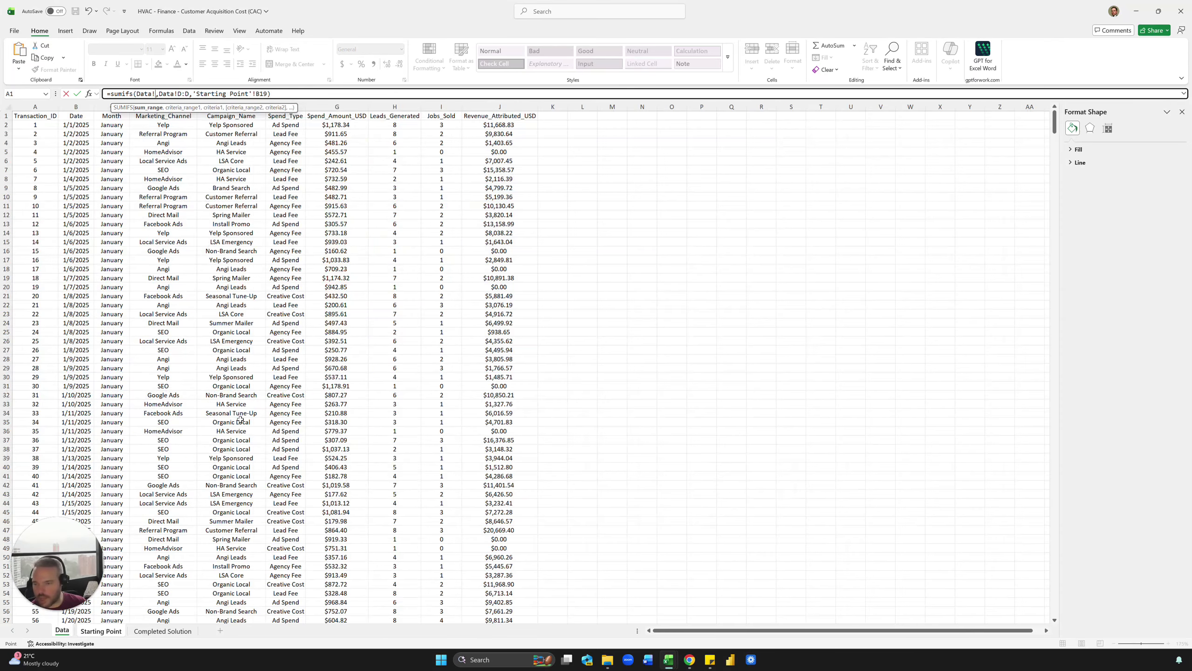
{"action": "left_click", "coordinate": [439, 108]}
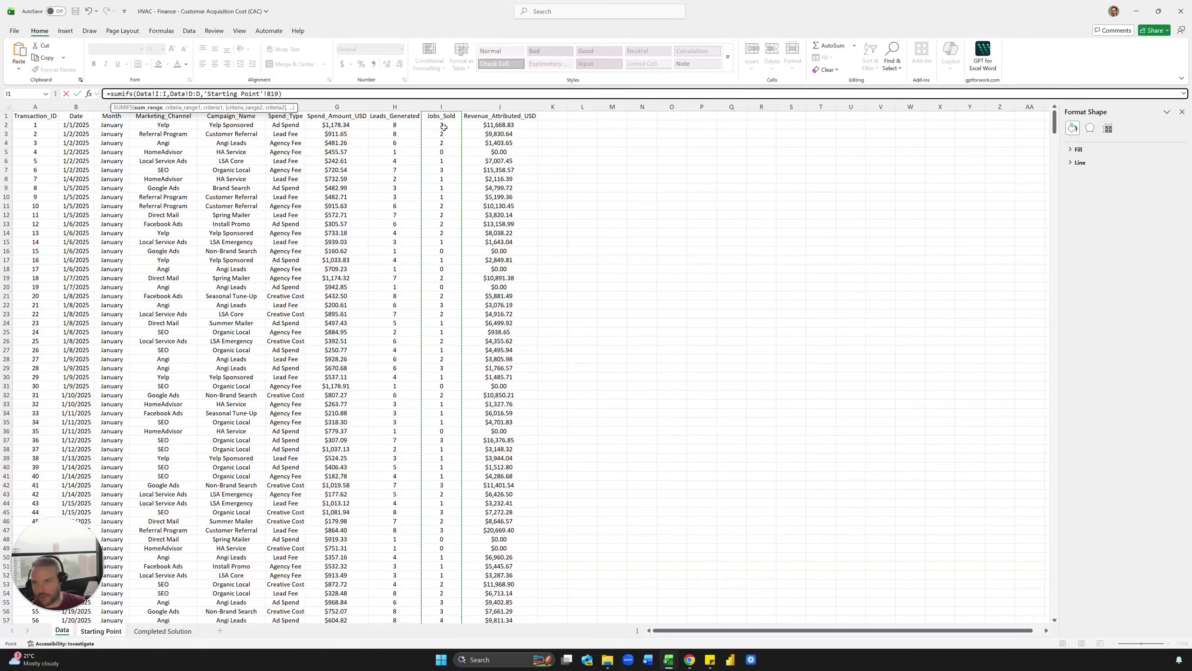
{"action": "left_click", "coordinate": [295, 94]}
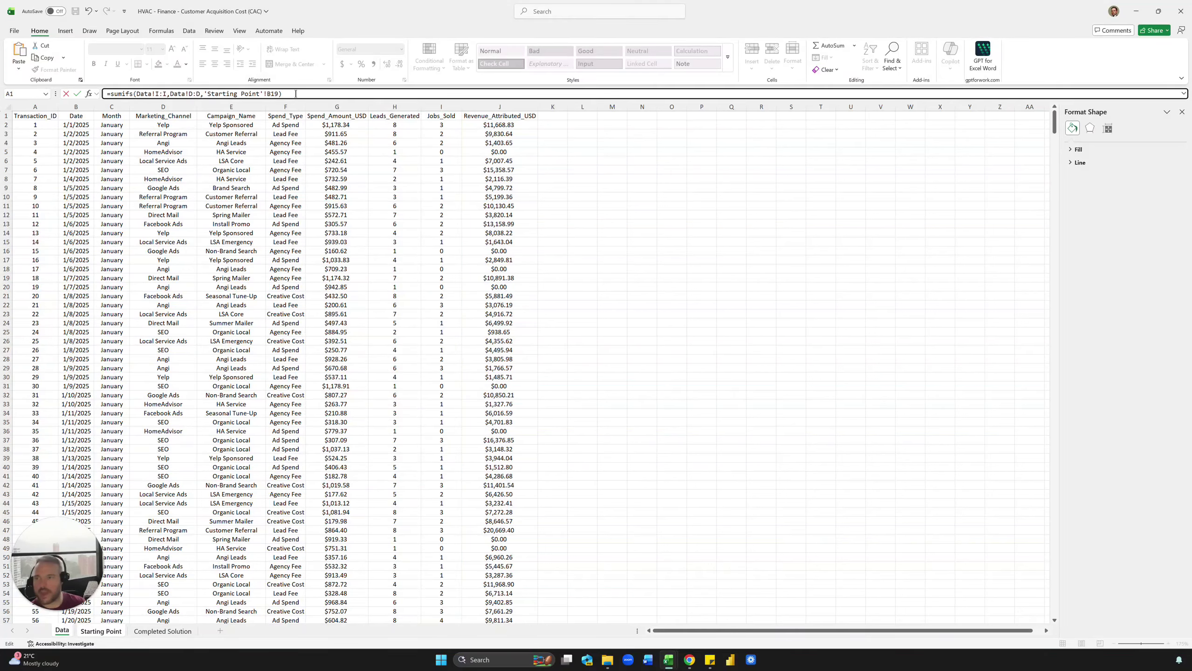
{"action": "key", "text": "Return"}
Step: Copy the SUMIFS jobs formula into D19:D27, giving CACs from $374.97 to $504.84
{"action": "key", "text": "Up"}
{"action": "key", "text": "ctrl+c"}
{"action": "key", "text": "shift+Down"}
{"action": "key", "text": "shift+Down"}
{"action": "key", "text": "shift+Down"}
{"action": "key", "text": "shift+Down"}
{"action": "key", "text": "shift+Down"}
{"action": "key", "text": "shift+Down"}
{"action": "key", "text": "shift+Down"}
{"action": "key", "text": "shift+Down"}
{"action": "key", "text": "ctrl+v"}
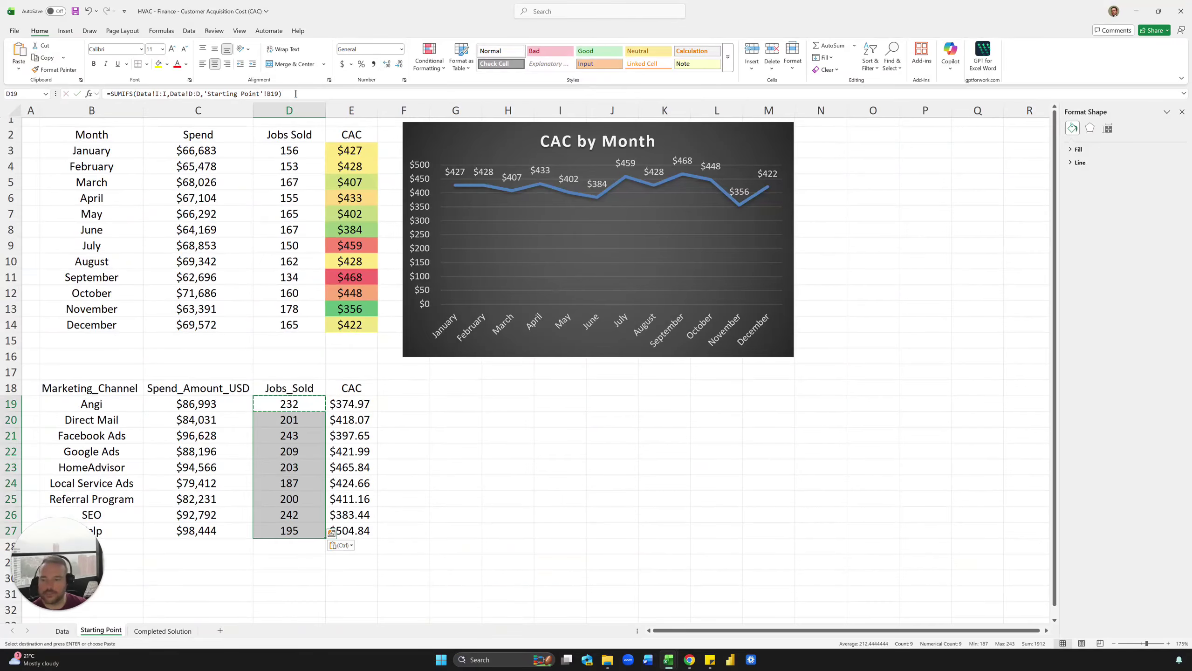
{"action": "key", "text": "Escape"}
{"action": "left_click", "coordinate": [510, 501]}
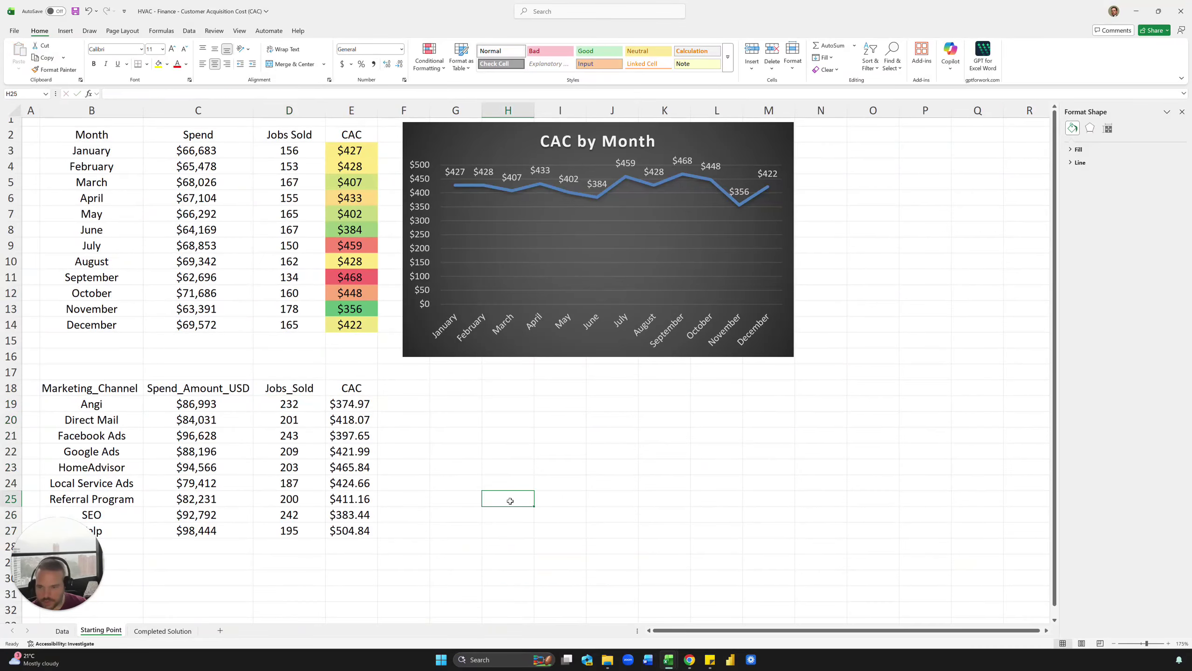
Step: Inspect the Jobs_Sold and CAC formulas in D19 and E19
{"action": "left_click", "coordinate": [353, 407]}
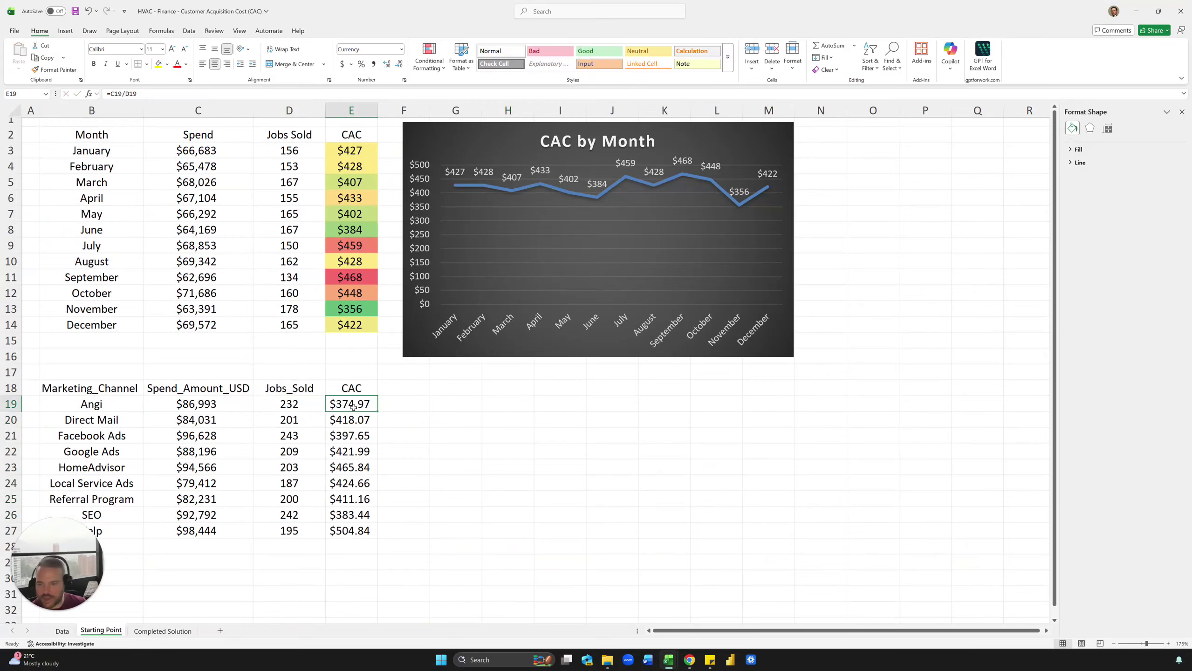
{"action": "left_click", "coordinate": [459, 431]}
{"action": "left_click_drag", "start_coordinate": [351, 404], "coordinate": [347, 519]}
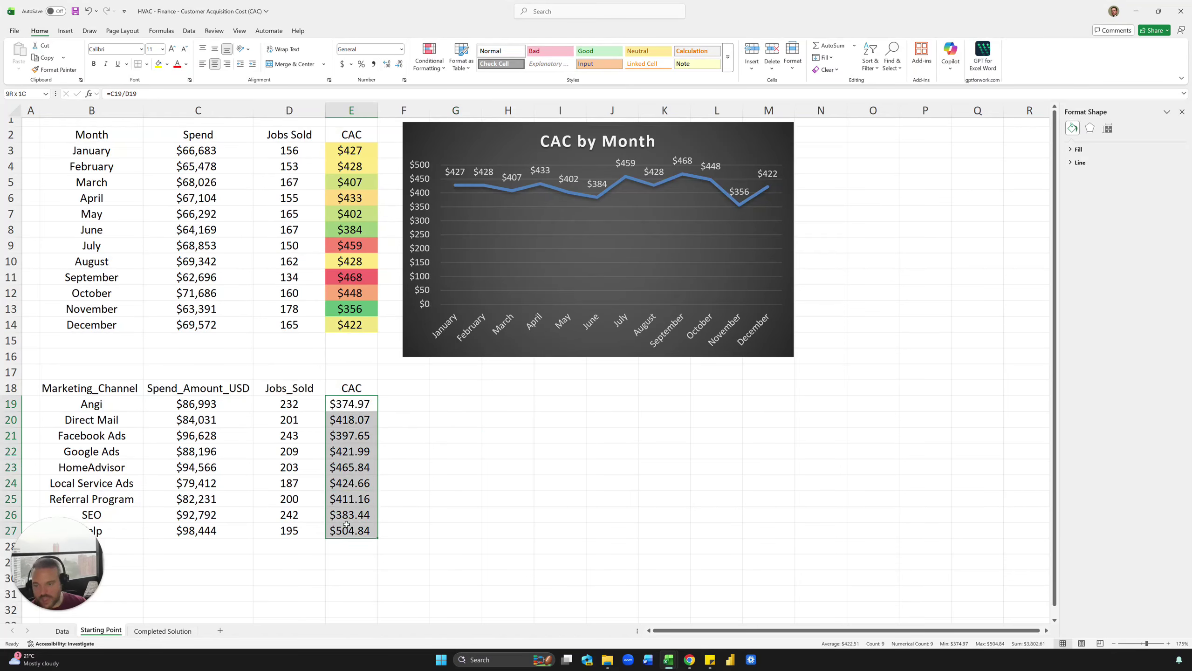
{"action": "left_click", "coordinate": [384, 448]}
{"action": "left_click", "coordinate": [291, 404]}
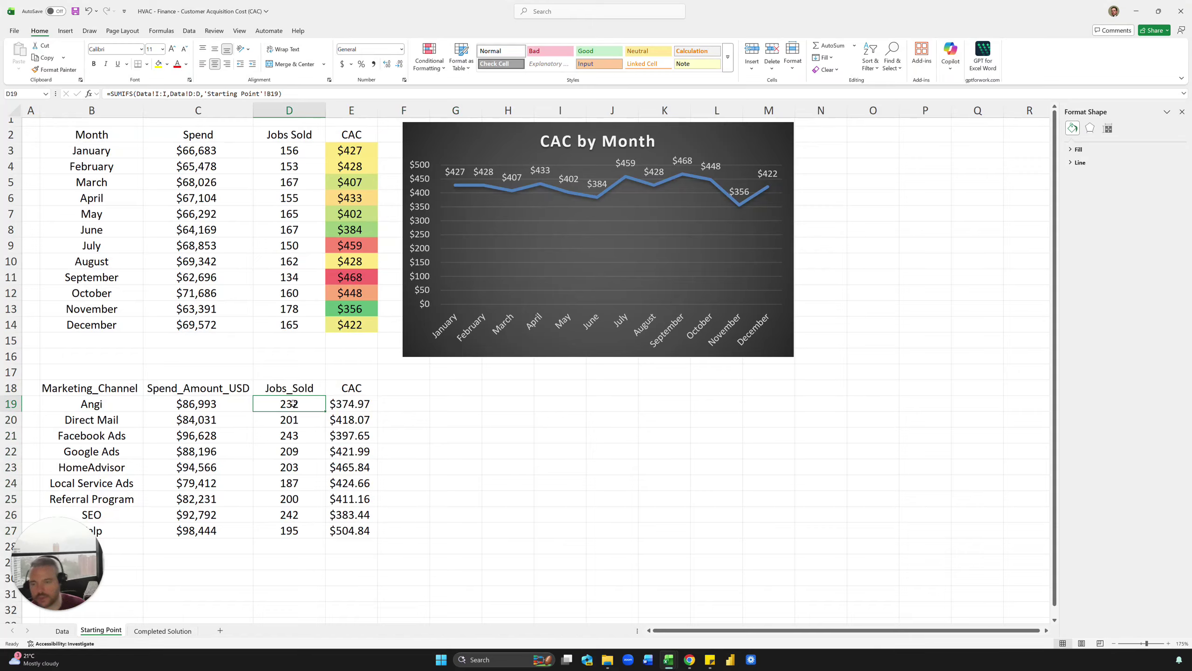
{"action": "left_click", "coordinate": [363, 405]}
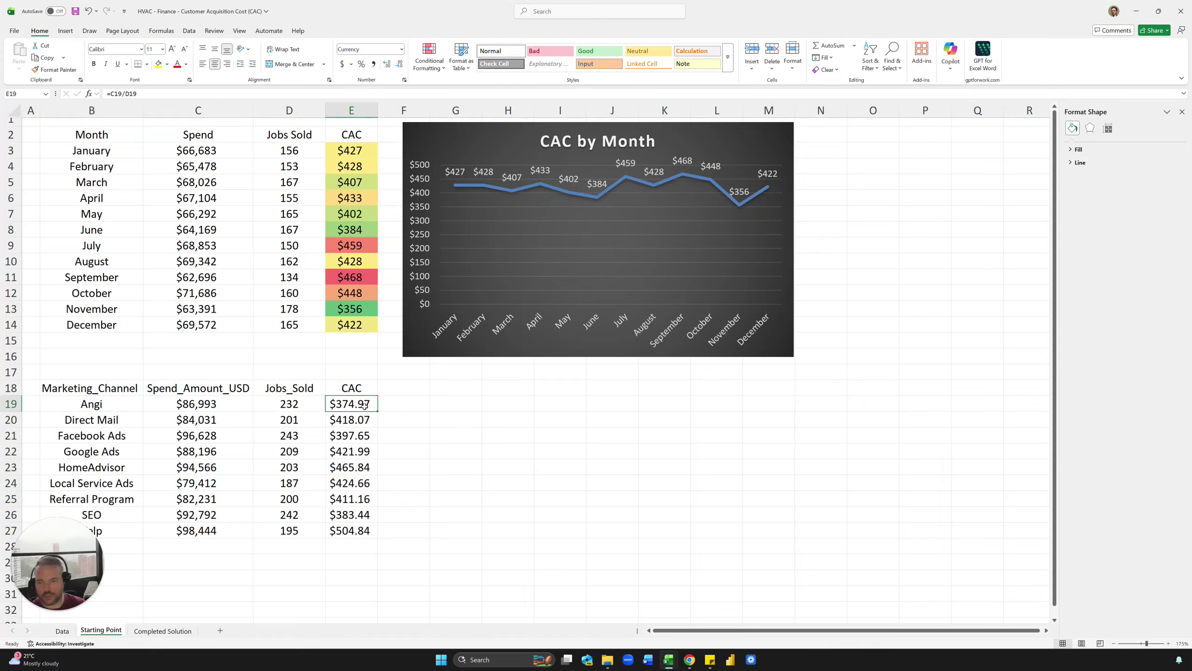
{"action": "left_click", "coordinate": [320, 407]}
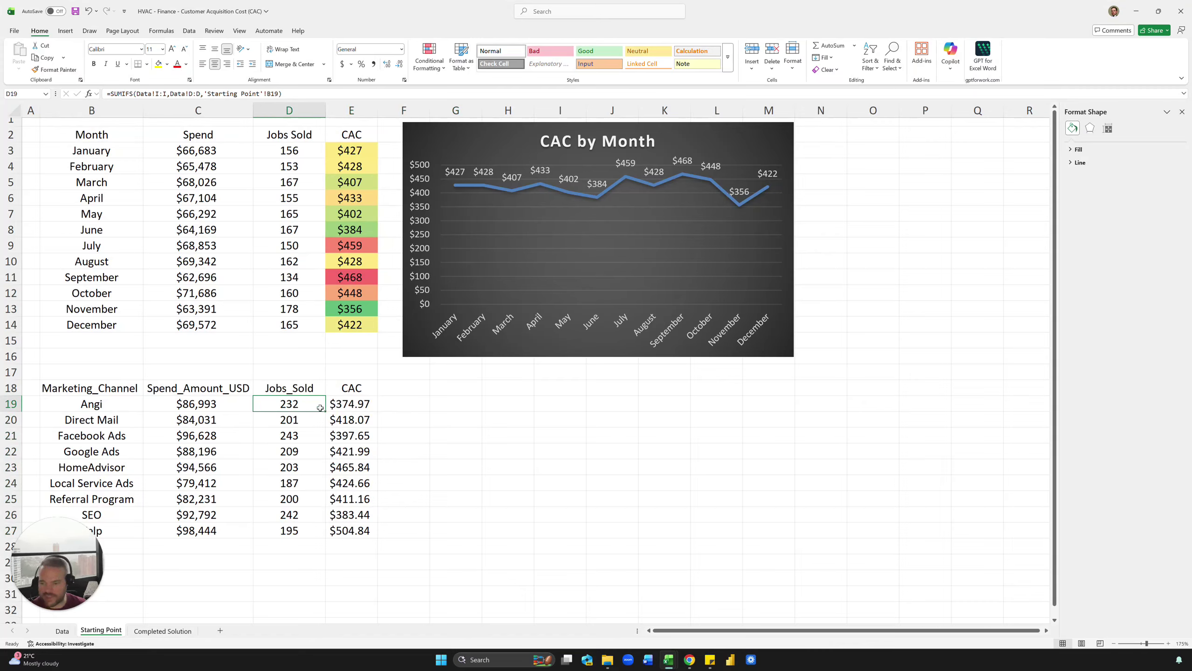
{"action": "left_click", "coordinate": [346, 415]}
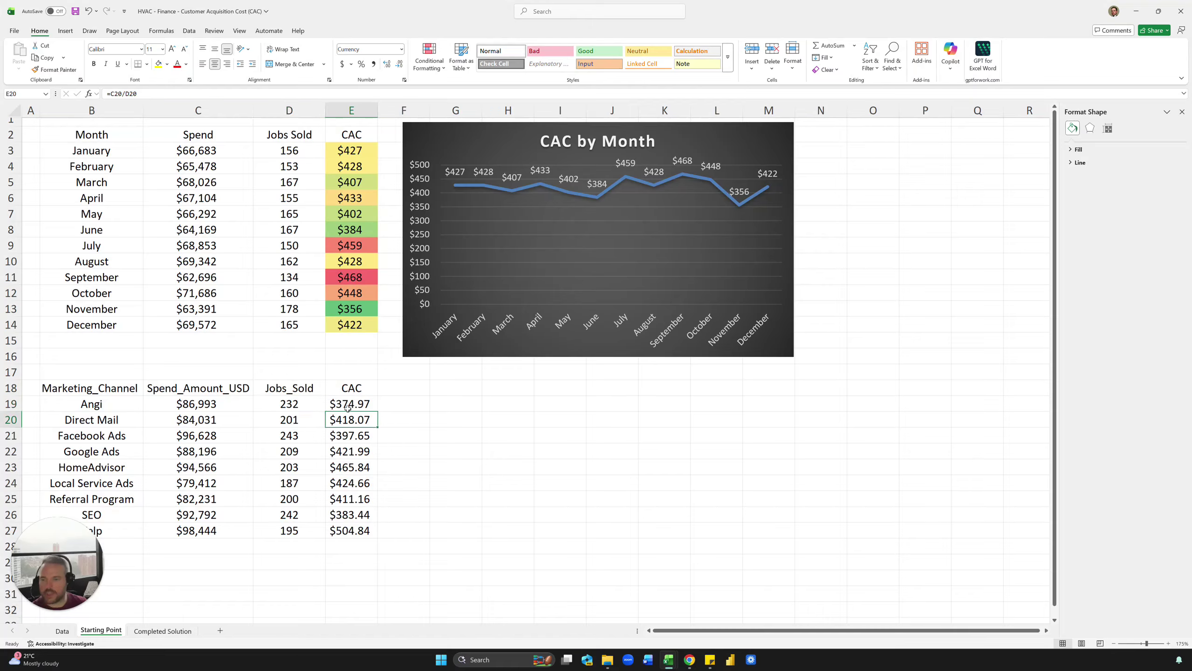
Step: Review the channel CAC cells from Angi down to E27
{"action": "left_click_drag", "start_coordinate": [347, 408], "coordinate": [350, 532]}
{"action": "left_click", "coordinate": [431, 486]}
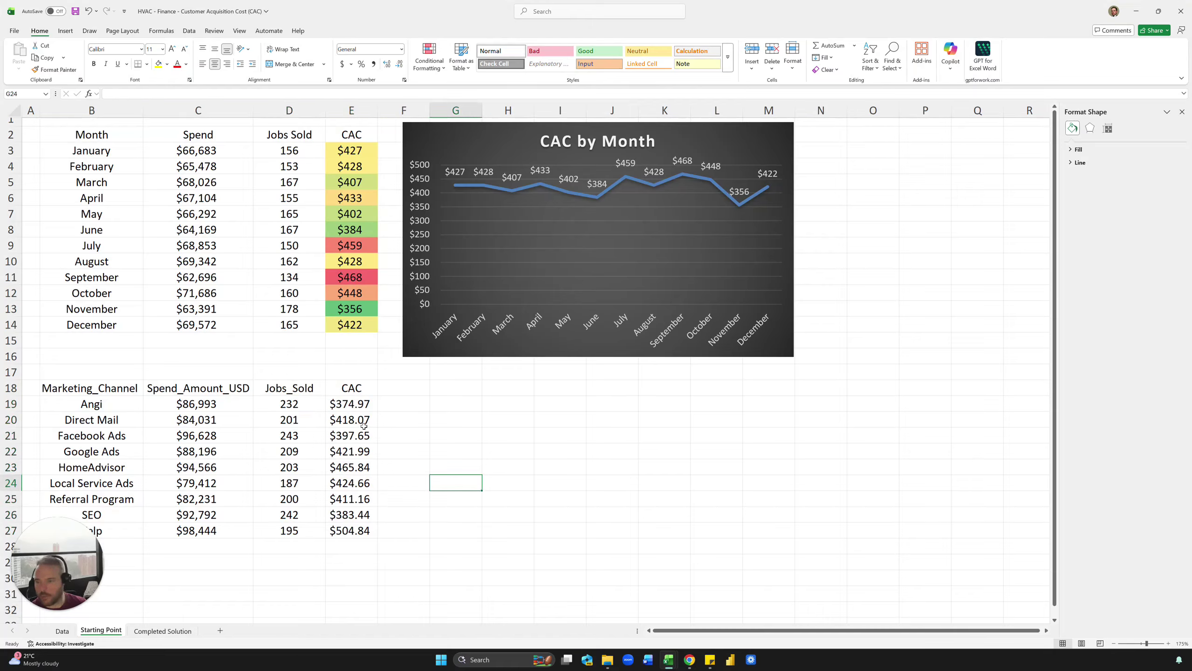
{"action": "left_click", "coordinate": [339, 402]}
{"action": "left_click", "coordinate": [402, 467]}
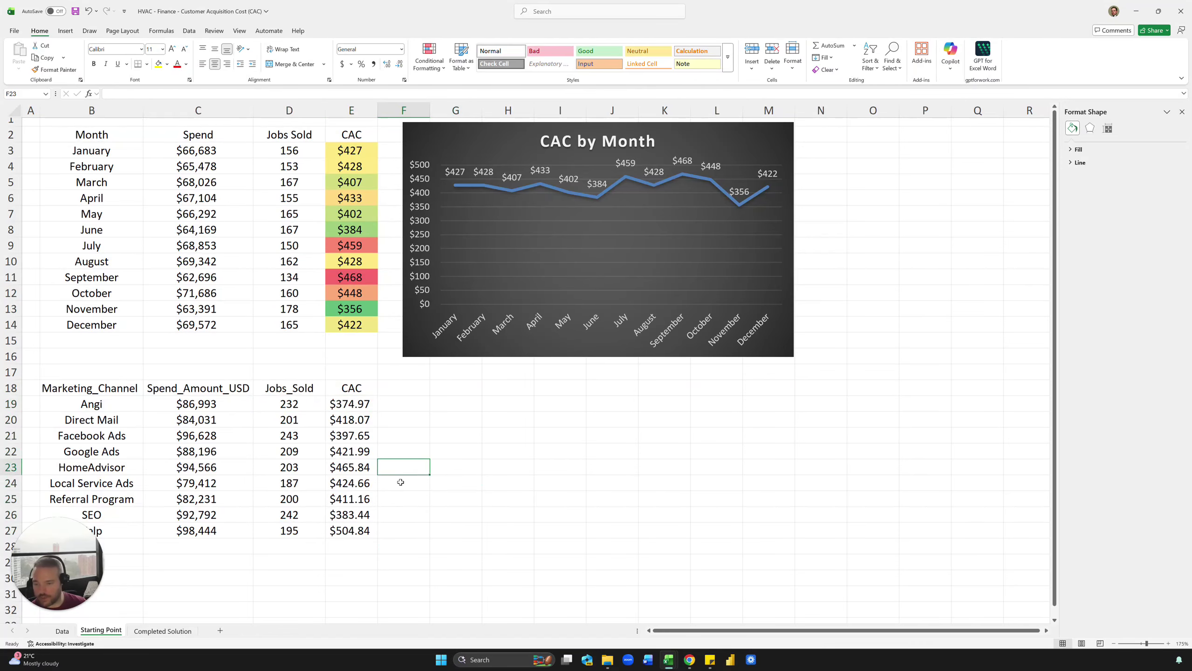
{"action": "left_click", "coordinate": [365, 529]}
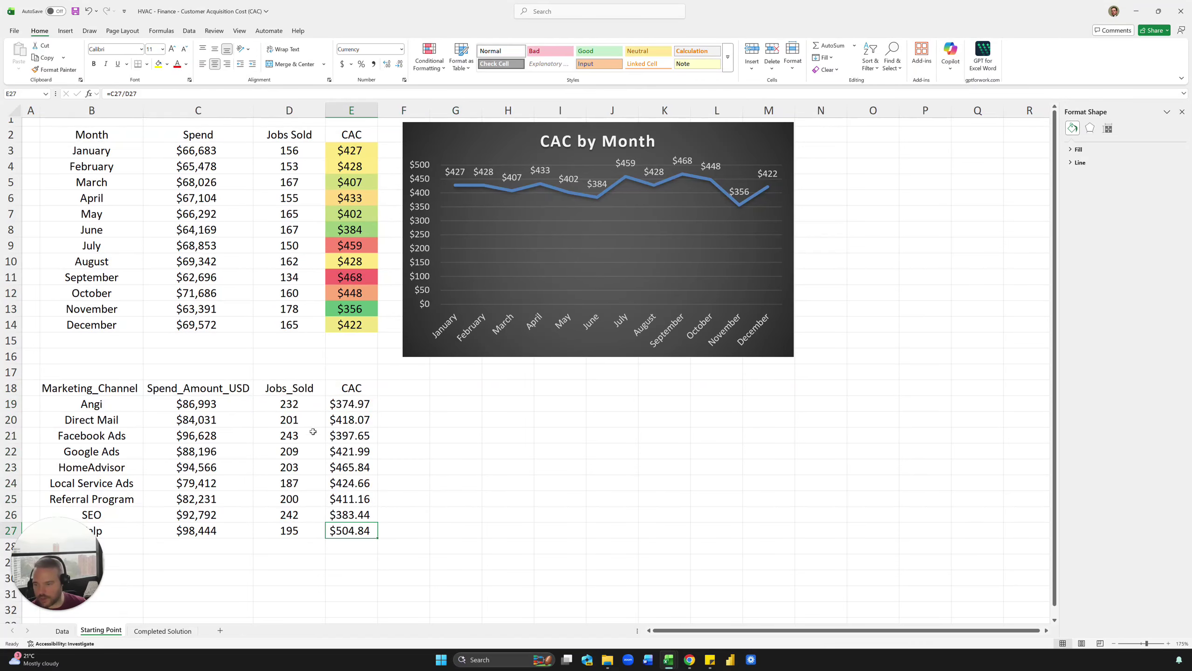
{"action": "scroll", "coordinate": [313, 431], "scroll_direction": "down", "scroll_amount": 2}
{"action": "scroll", "coordinate": [301, 465], "scroll_direction": "up", "scroll_amount": 2}
Step: Show CAC in E19:E27 as whole dollars ($375 to $505), then view Completed Solution
{"action": "left_click_drag", "start_coordinate": [351, 404], "coordinate": [352, 533]}
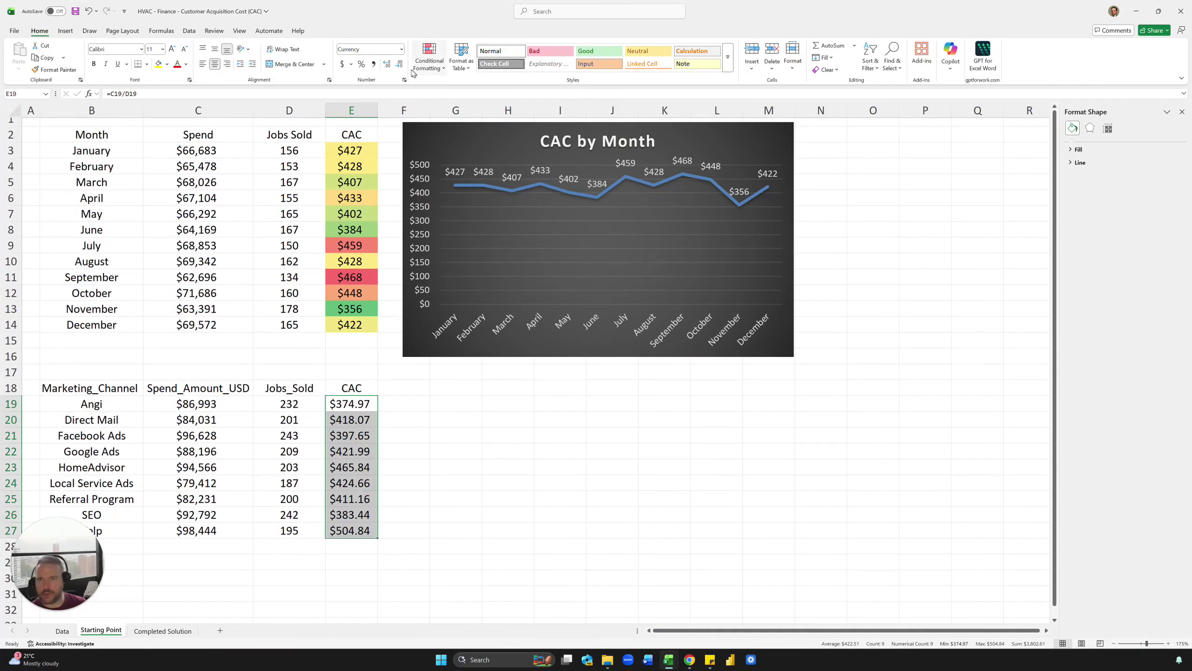
{"action": "left_click", "coordinate": [399, 63]}
{"action": "left_click", "coordinate": [399, 63]}
{"action": "key", "text": "Down"}
{"action": "key", "text": "Down"}
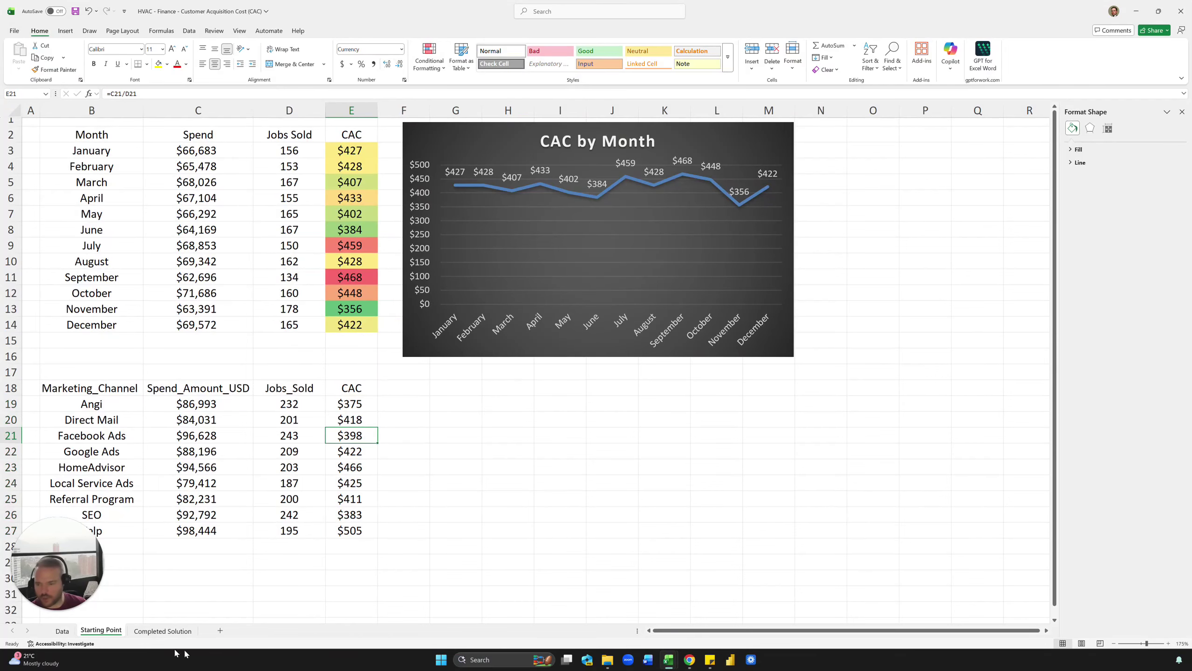
{"action": "left_click", "coordinate": [162, 631]}
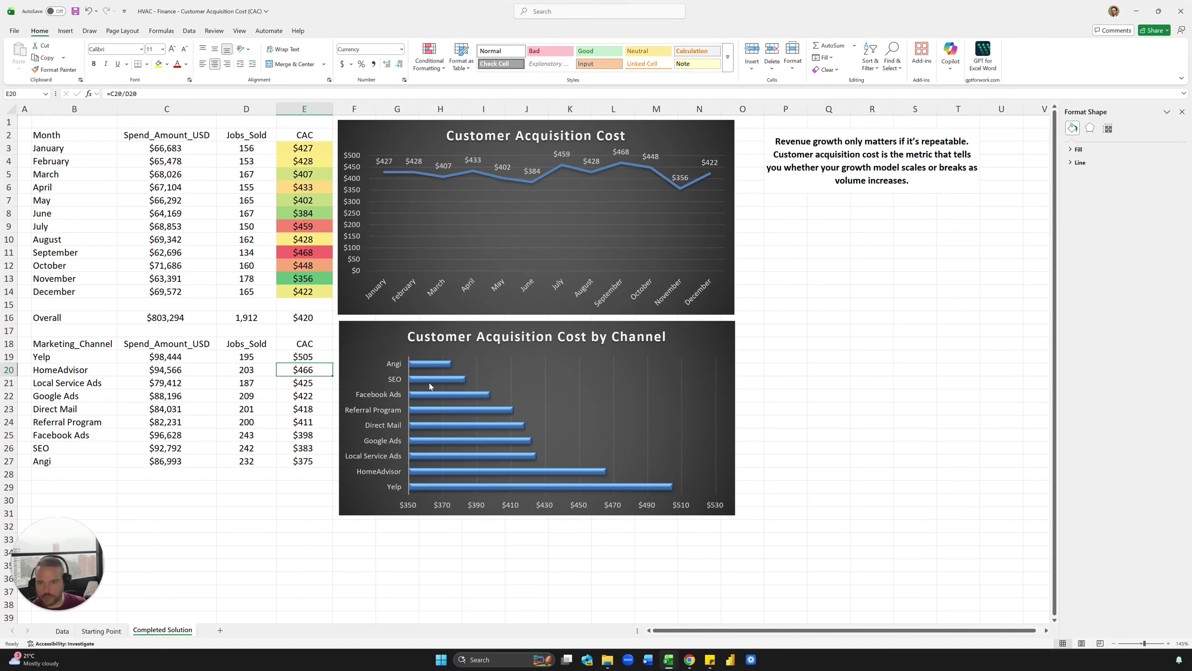
Step: Insert a recommended clustered bar chart of B18:B27 channels against E18:E27 CAC
{"action": "left_click", "coordinate": [66, 633]}
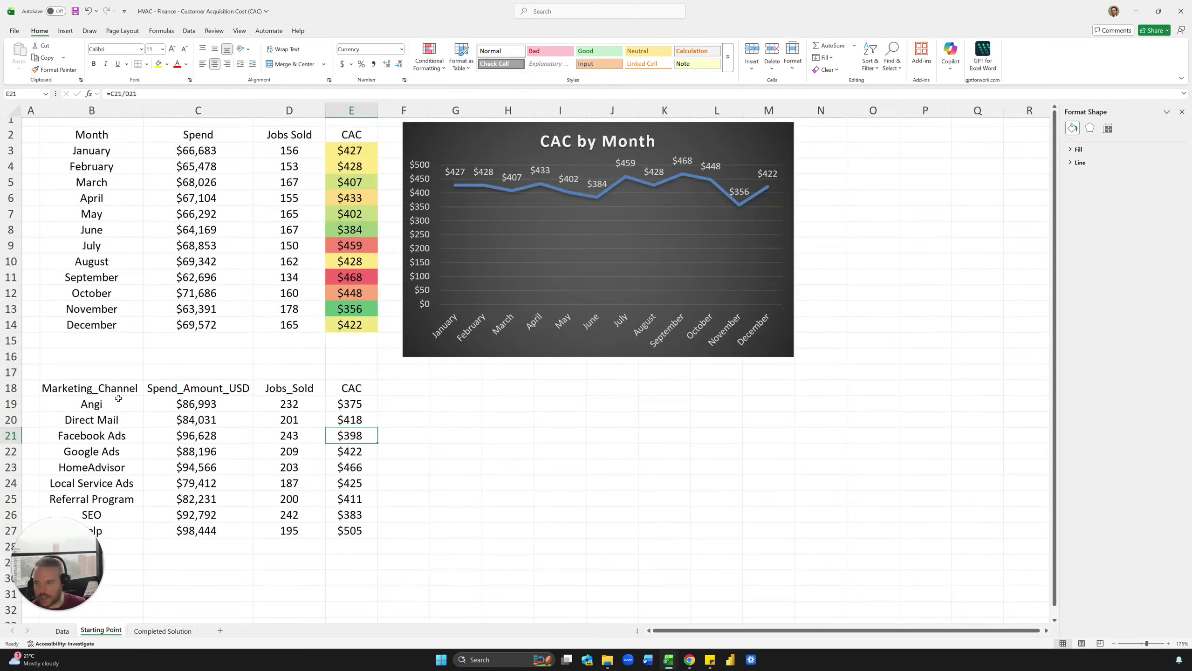
{"action": "left_click_drag", "start_coordinate": [119, 389], "coordinate": [119, 526]}
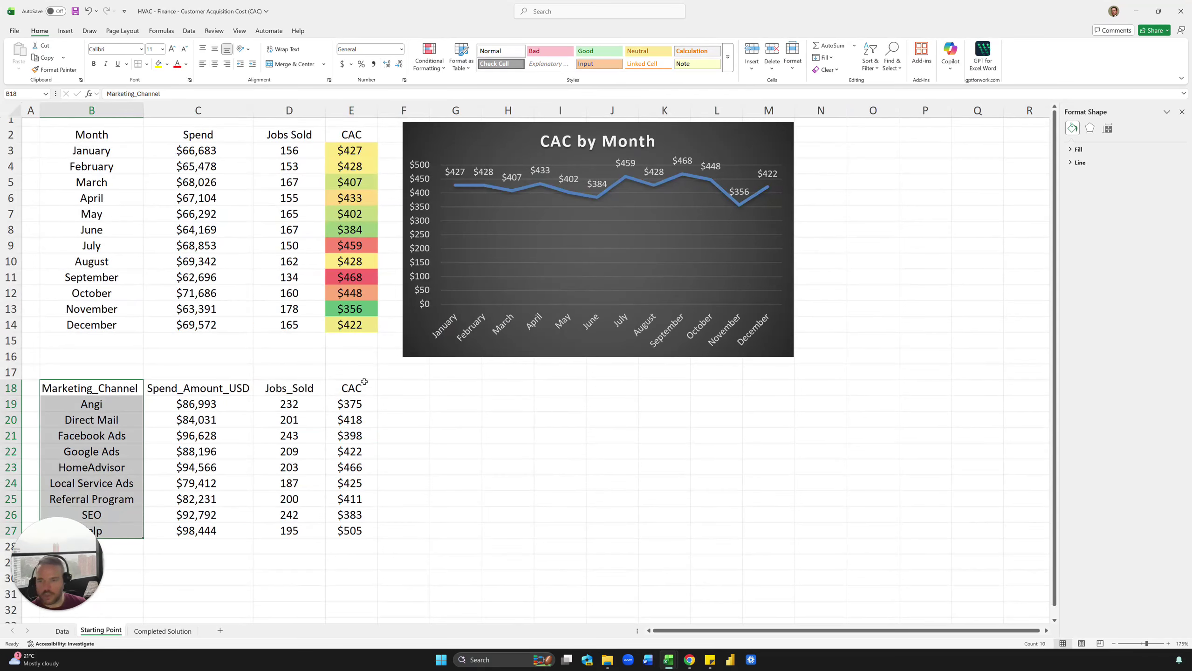
{"action": "left_click_drag", "start_coordinate": [361, 386], "coordinate": [354, 527]}
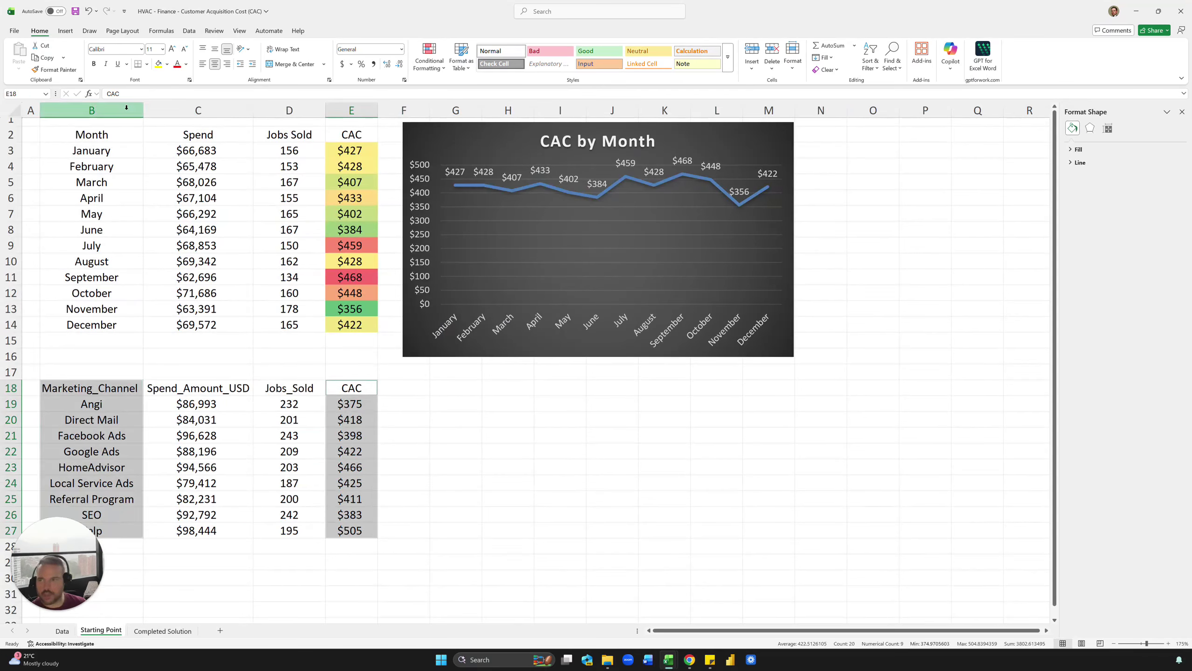
{"action": "left_click", "coordinate": [65, 30]}
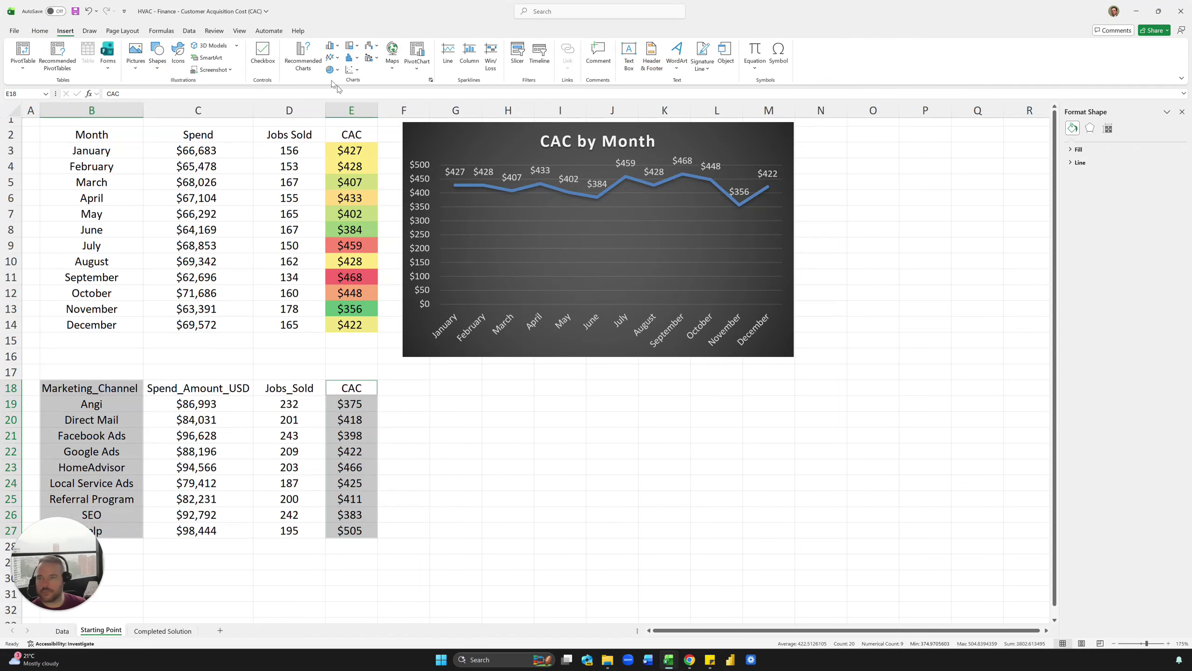
{"action": "left_click", "coordinate": [303, 56]}
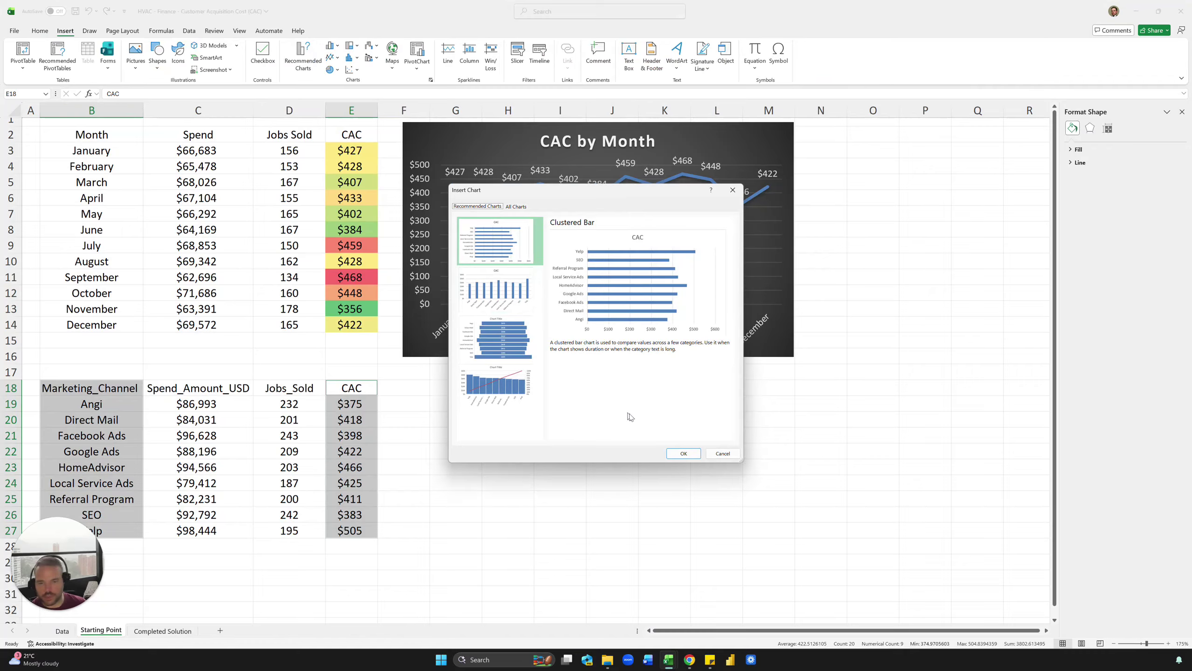
{"action": "left_click", "coordinate": [679, 454]}
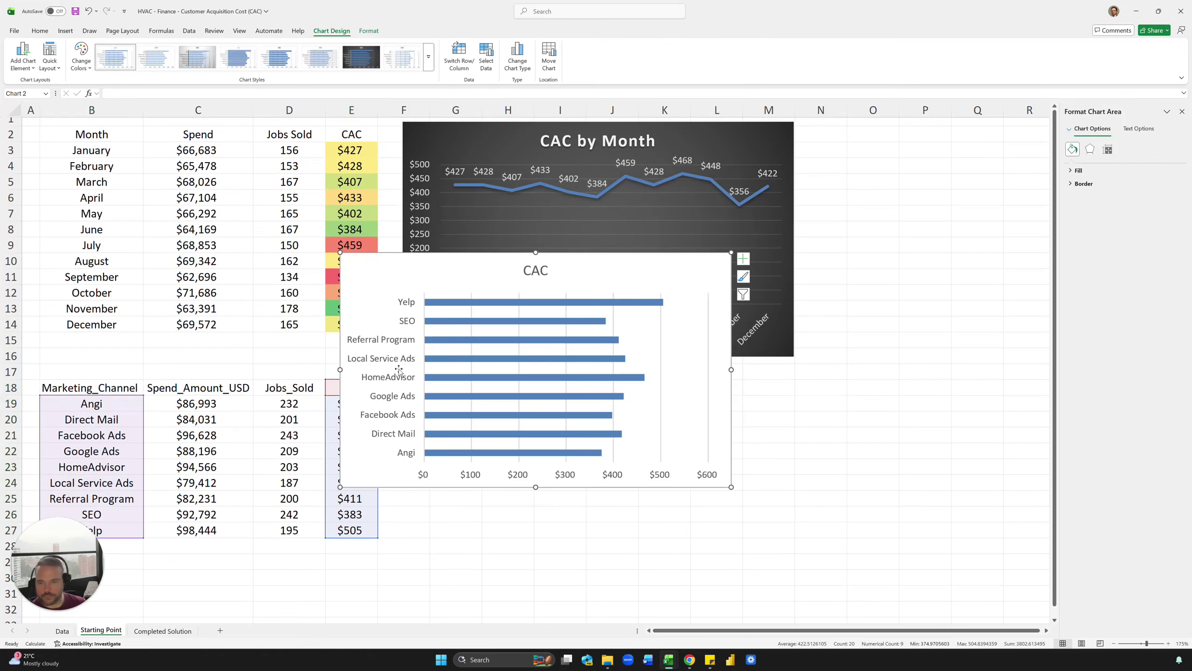
Step: Move the bar chart below the CAC by Month chart and apply the dark style
{"action": "mouse_move", "coordinate": [380, 275]}
{"action": "left_mouse_down"}
{"action": "mouse_move", "coordinate": [488, 344]}
{"action": "mouse_move", "coordinate": [471, 364]}
{"action": "mouse_move", "coordinate": [473, 395]}
{"action": "left_mouse_up"}
{"action": "left_click", "coordinate": [360, 57]}
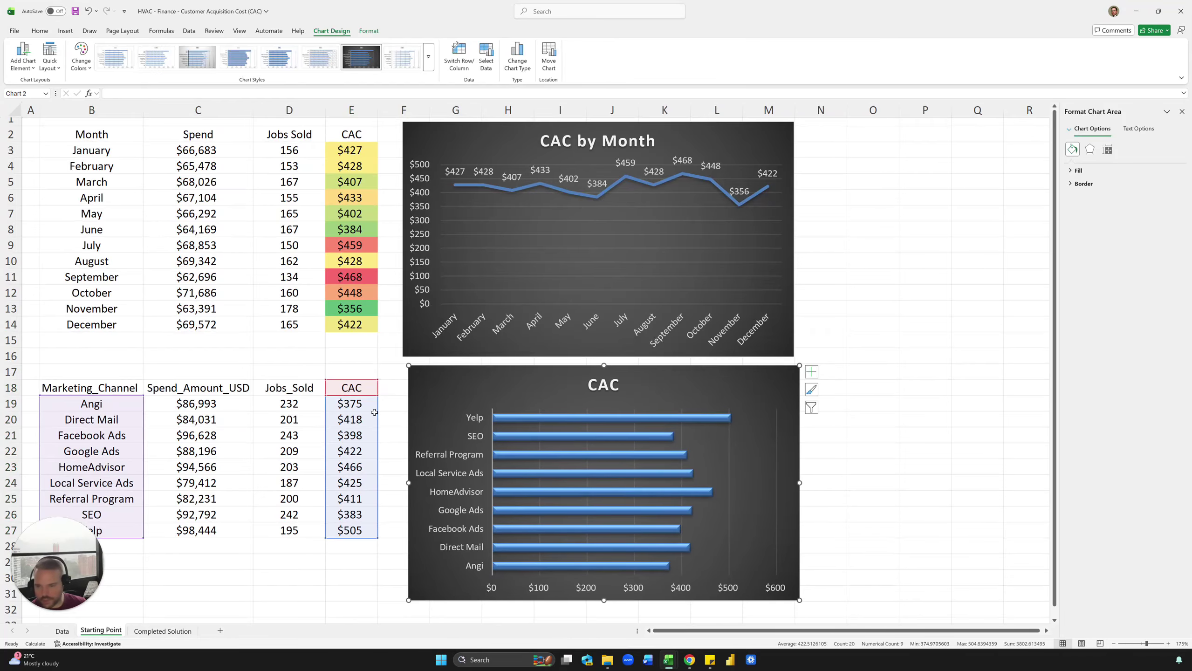
{"action": "left_click", "coordinate": [344, 419]}
{"action": "left_click_drag", "start_coordinate": [353, 404], "coordinate": [351, 525]}
{"action": "left_click", "coordinate": [350, 483]}
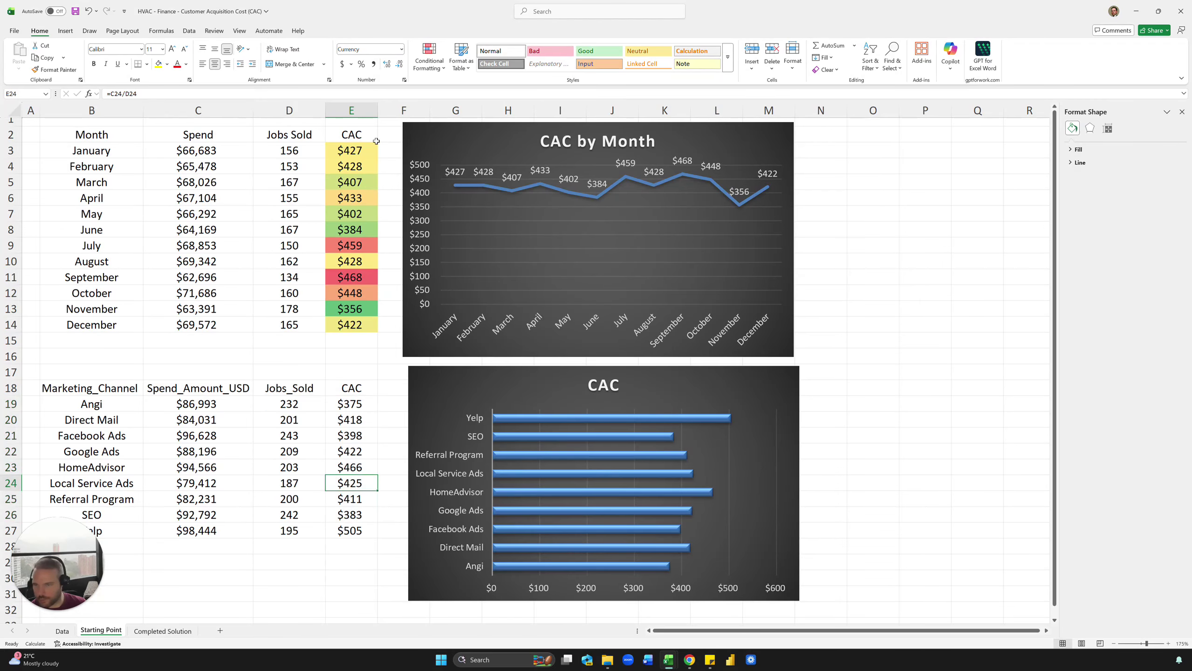
Step: Sort the channel table by CAC, highest first, then inspect Yelp's CAC and Spend cells
{"action": "left_click", "coordinate": [189, 31]}
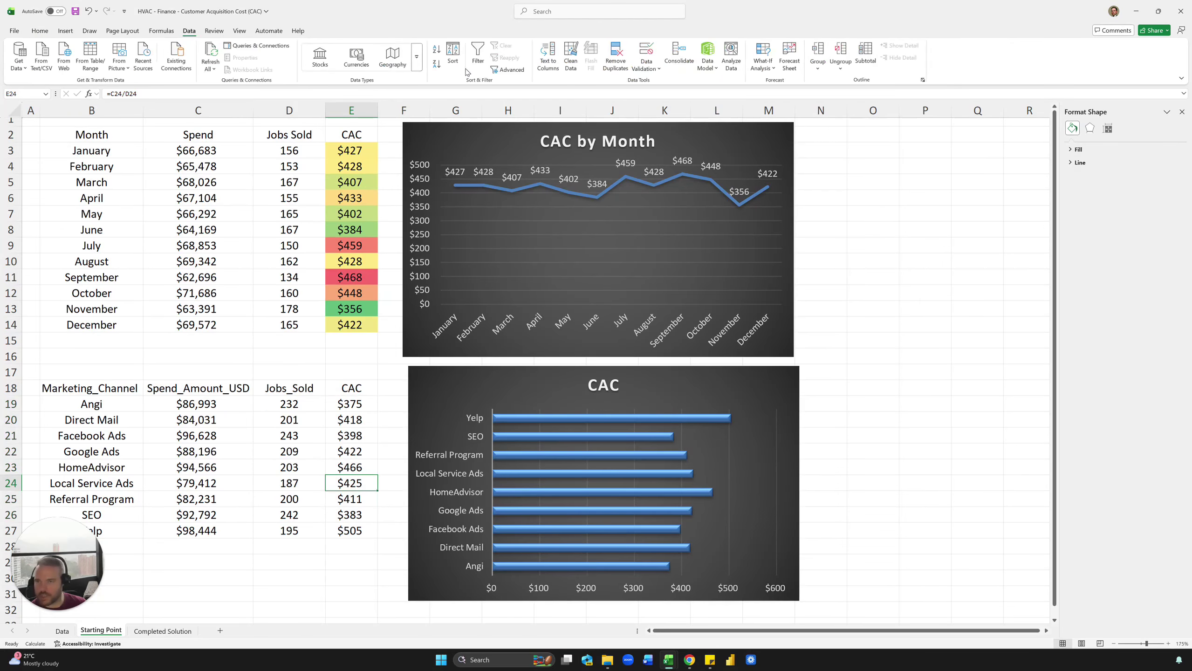
{"action": "left_click", "coordinate": [436, 63]}
{"action": "left_click", "coordinate": [353, 405]}
{"action": "left_click", "coordinate": [174, 406]}
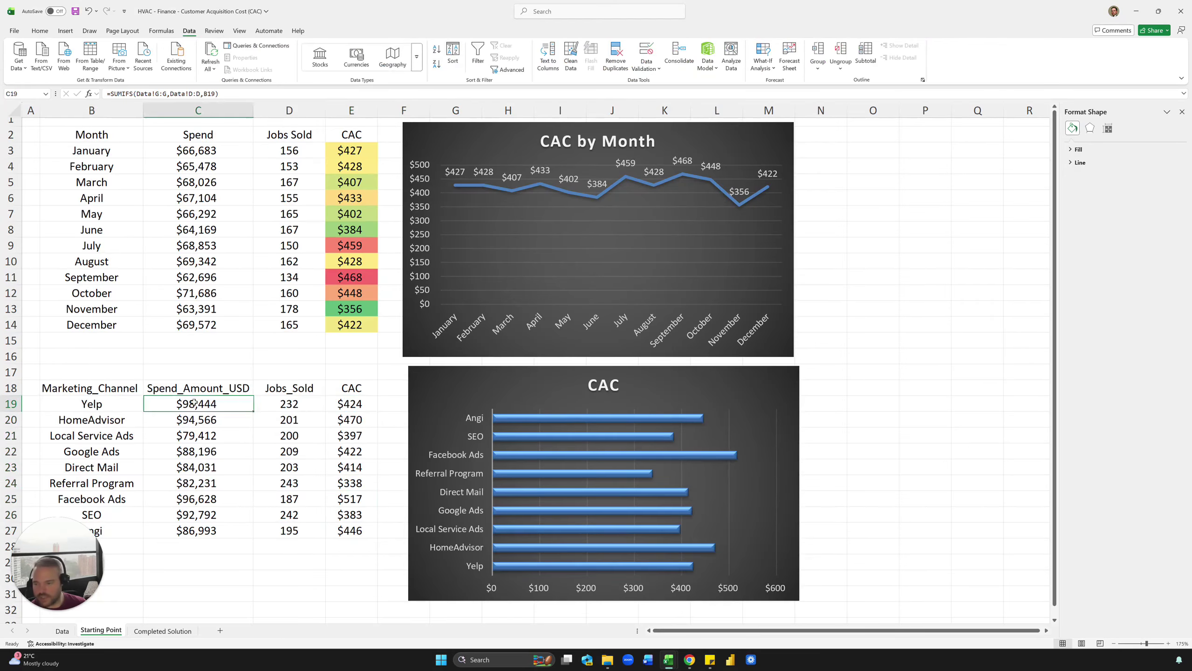
{"action": "double_click", "coordinate": [174, 406]}
{"action": "key", "text": "Escape"}
Step: Correct the D19 Jobs_Sold SUMIFS criteria to reference B19 and copy it down the column
{"action": "double_click", "coordinate": [283, 401]}
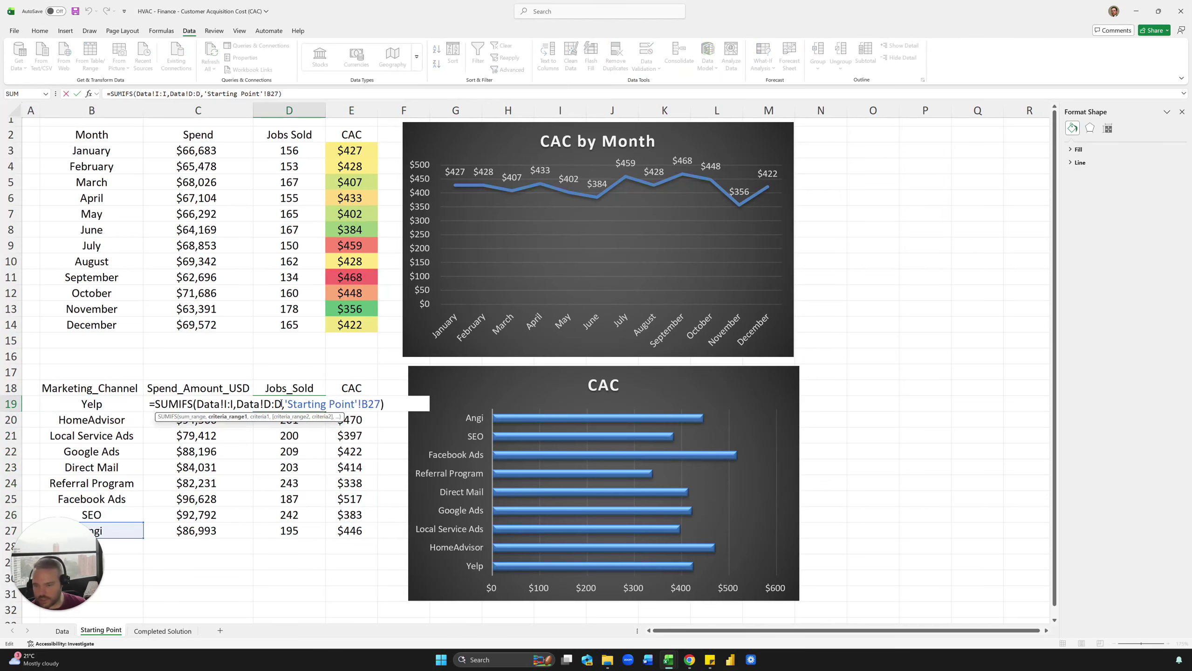
{"action": "left_click", "coordinate": [108, 516]}
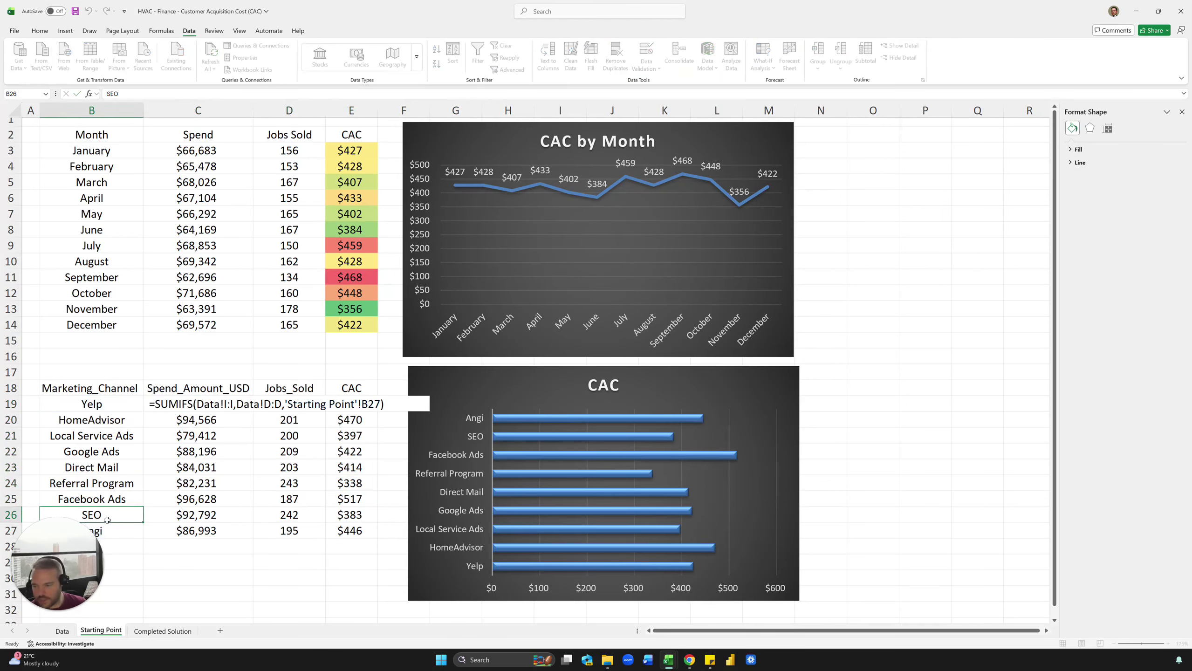
{"action": "double_click", "coordinate": [294, 406]}
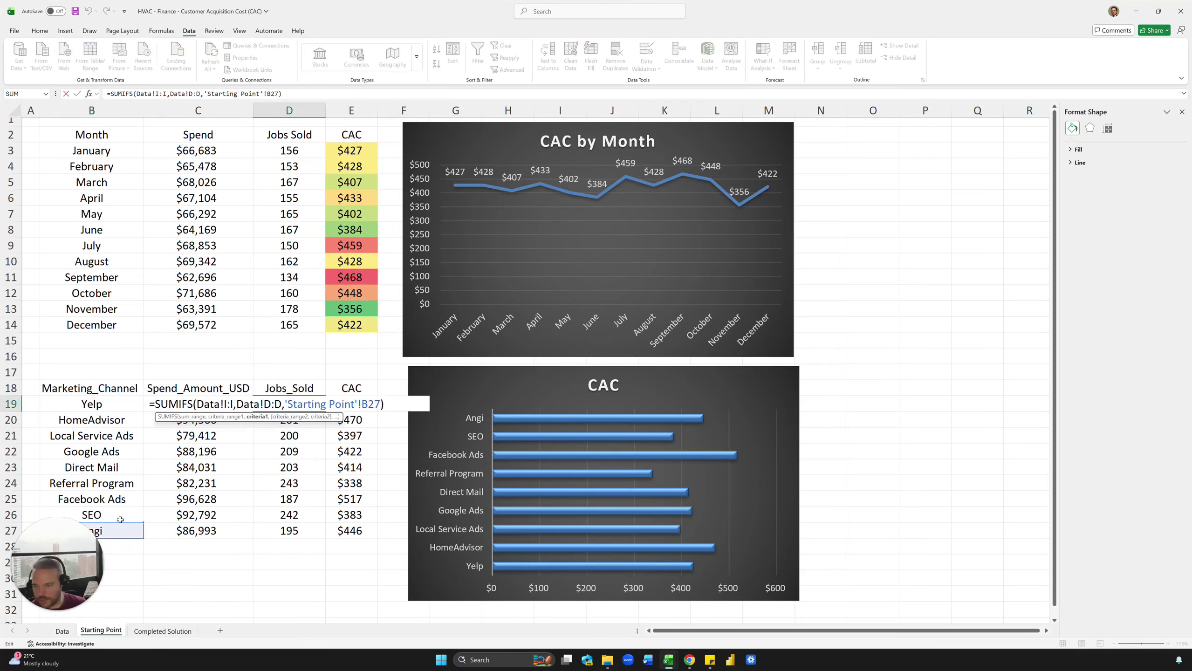
{"action": "left_click", "coordinate": [119, 450]}
{"action": "key", "text": "Up"}
{"action": "key", "text": "Up"}
{"action": "key", "text": "Up"}
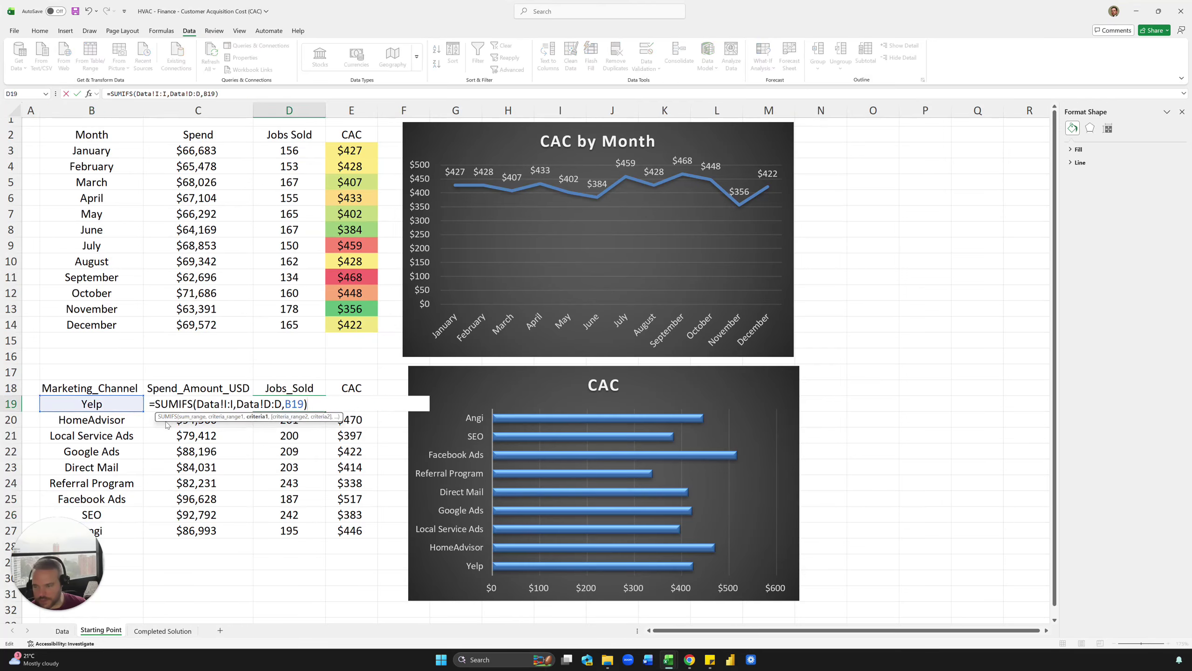
{"action": "key", "text": "ctrl+Return"}
{"action": "key", "text": "ctrl+shift+Down"}
{"action": "key", "text": "ctrl+d"}
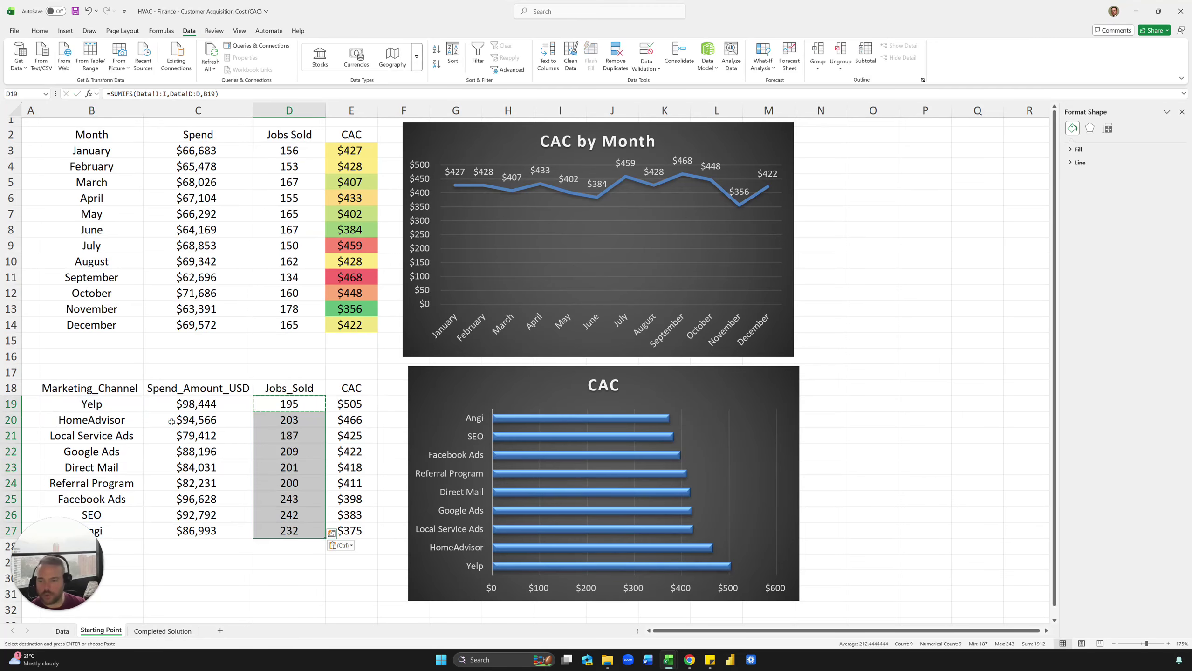
{"action": "key", "text": "Right"}
{"action": "key", "text": "ctrl+shift+Down"}
{"action": "key", "text": "Down"}
{"action": "key", "text": "Up"}
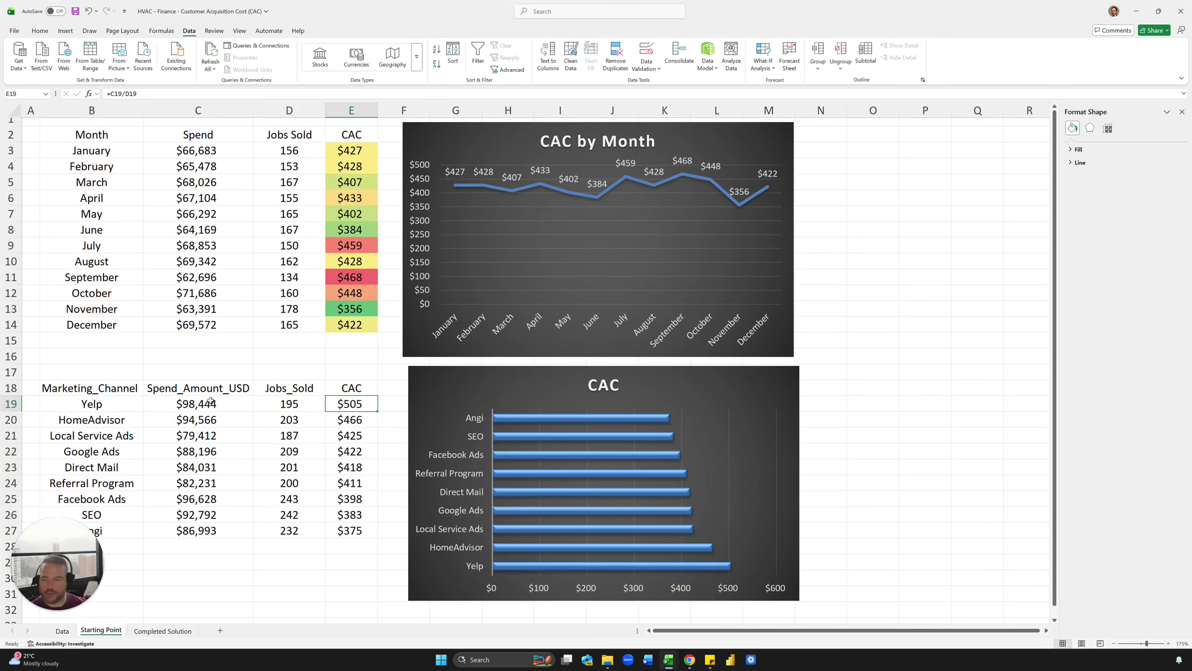
Step: Review the CAC, Spend and Jobs_Sold formulas in E19, C19 and D19 without changing them
{"action": "key", "text": "Down"}
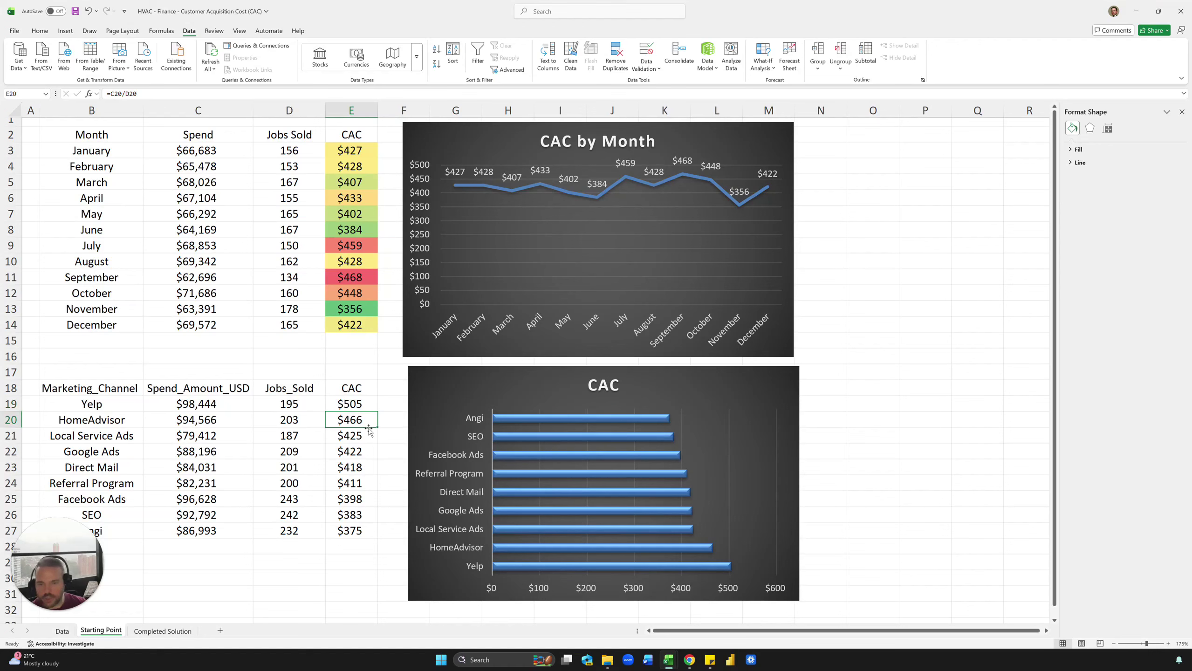
{"action": "key", "text": "Down"}
{"action": "key", "text": "Down"}
{"action": "key", "text": "Left"}
{"action": "key", "text": "Left"}
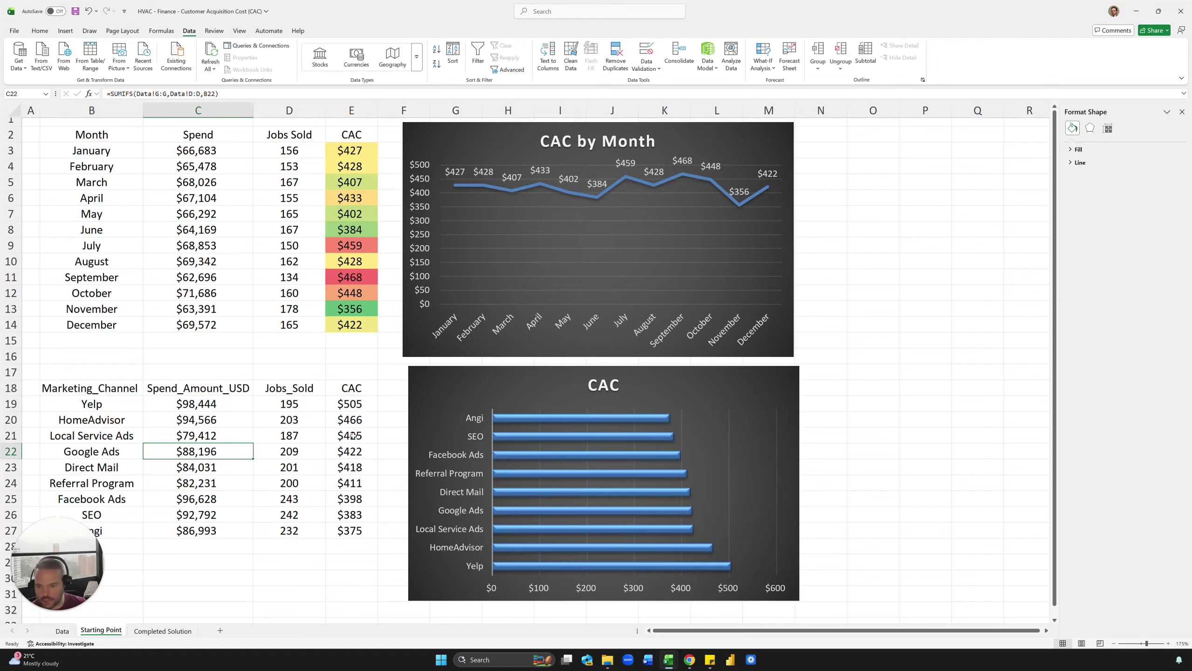
{"action": "key", "text": "Up"}
{"action": "left_click", "coordinate": [351, 403]}
{"action": "key", "text": "F2"}
{"action": "key", "text": "Escape"}
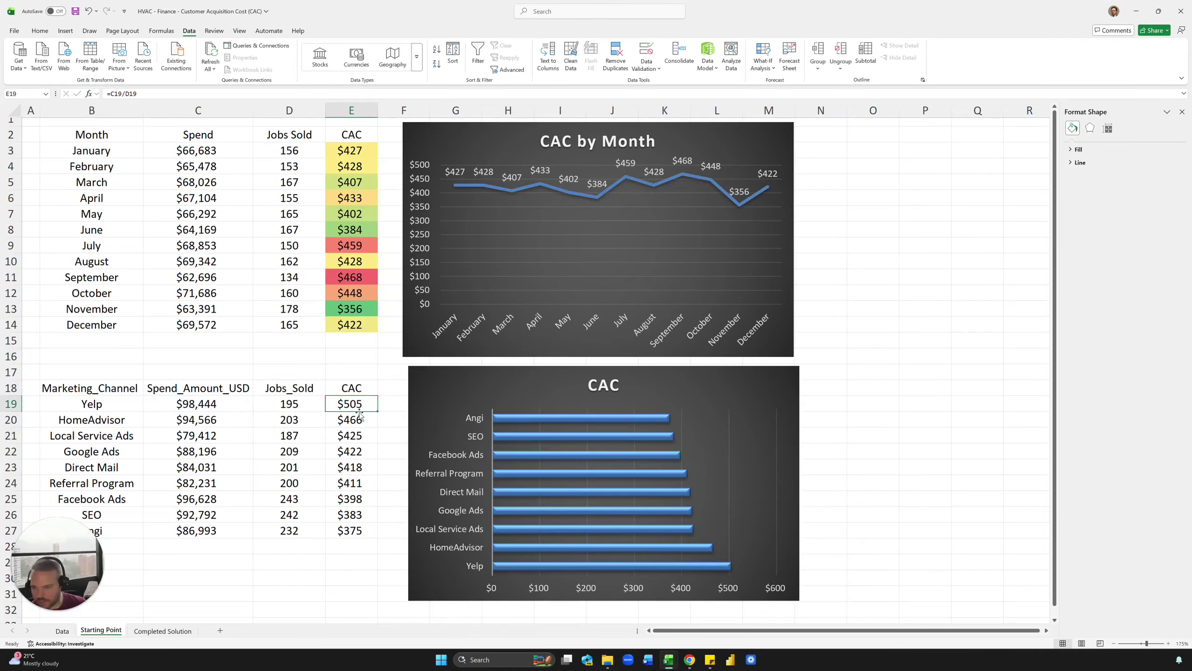
{"action": "key", "text": "Left"}
{"action": "key", "text": "Left"}
{"action": "key", "text": "F2"}
{"action": "key", "text": "Escape"}
{"action": "key", "text": "Right"}
{"action": "key", "text": "F2"}
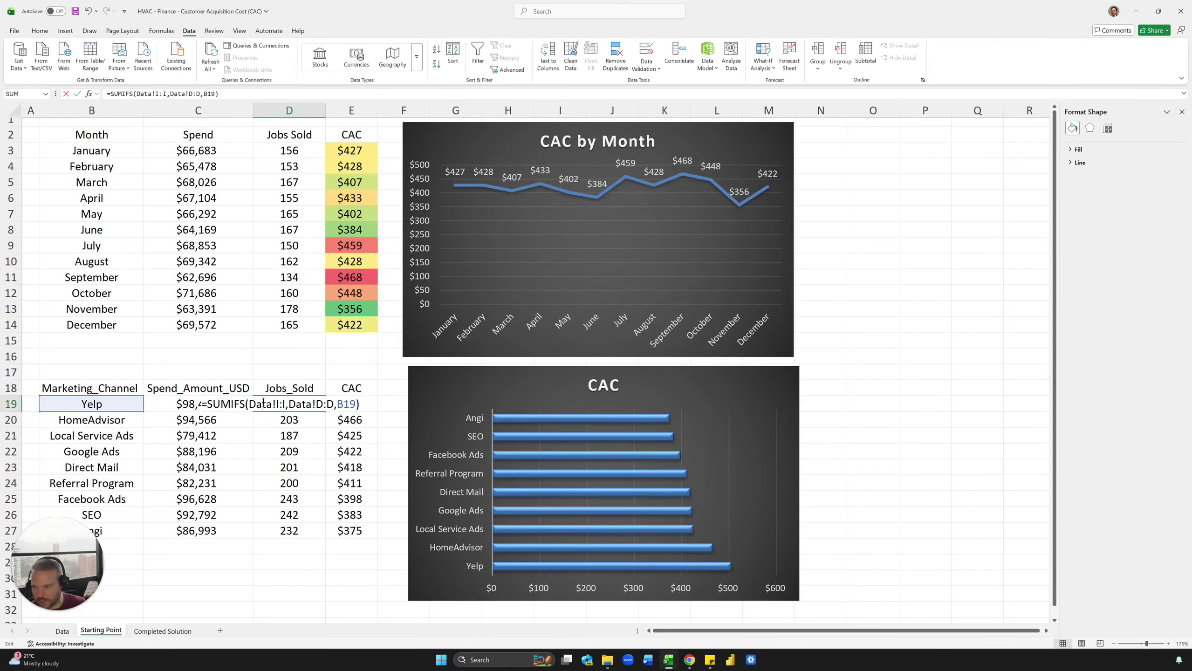
{"action": "key", "text": "Escape"}
Step: Fill the C19:E19 formulas down to row 27 and spot-check E20 and C19
{"action": "left_click_drag", "start_coordinate": [196, 404], "coordinate": [357, 405]}
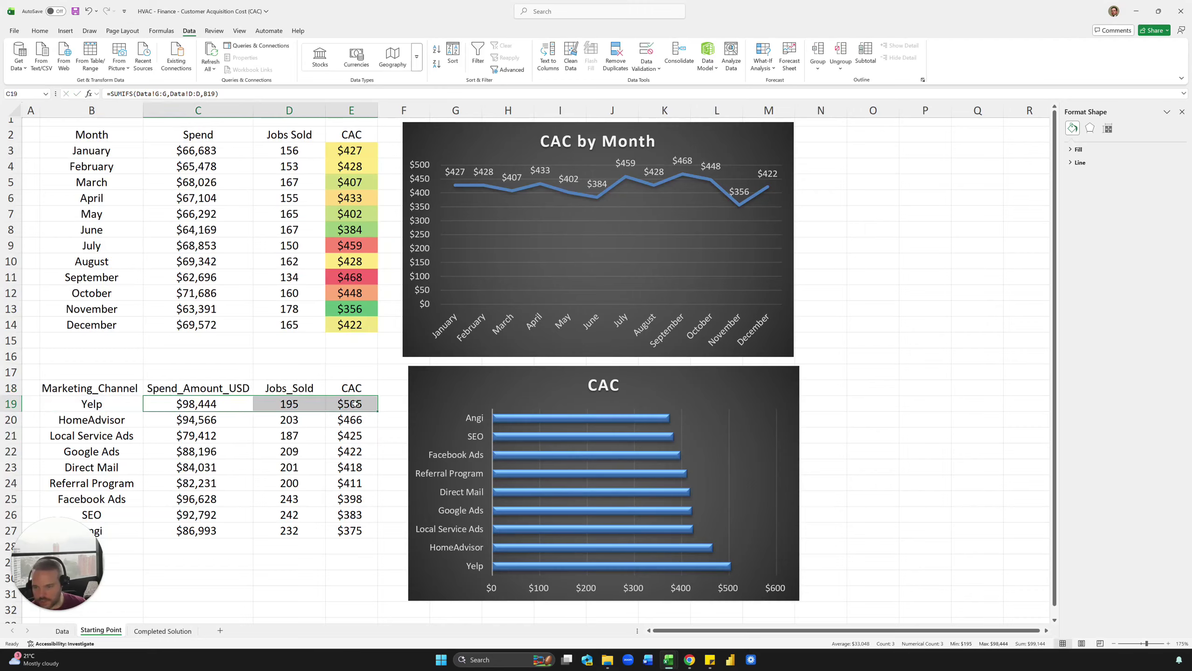
{"action": "double_click", "coordinate": [378, 412]}
{"action": "left_click", "coordinate": [345, 420]}
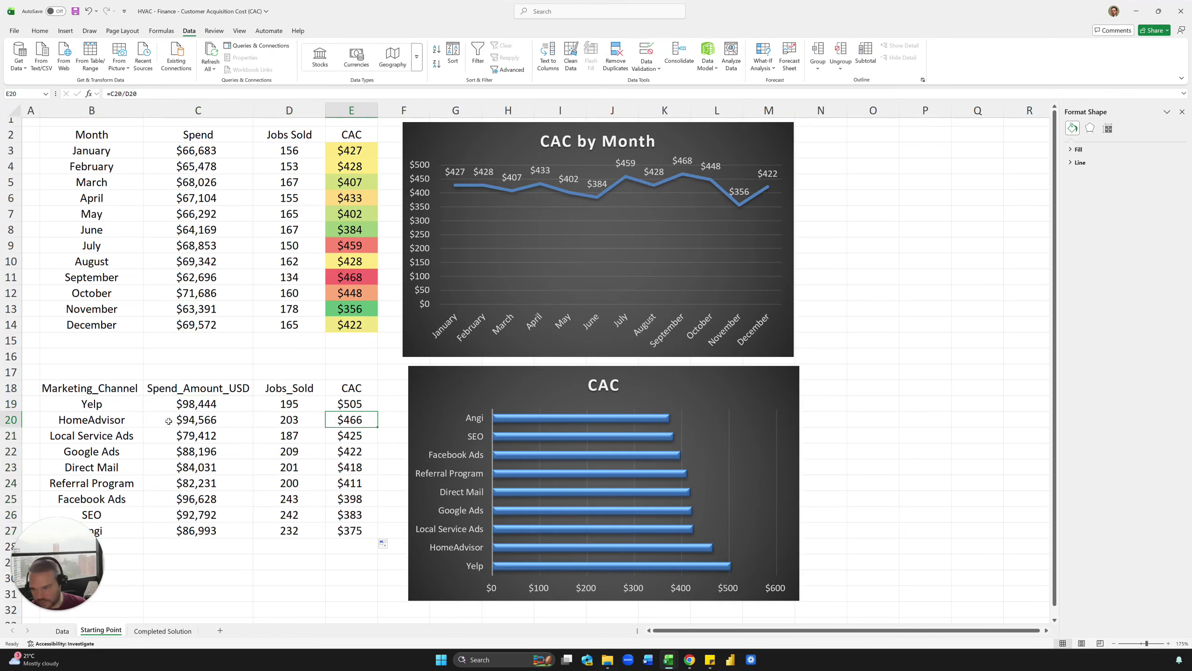
{"action": "left_click", "coordinate": [178, 405]}
Step: Retitle the bar chart 'CAC by Channel' and widen it to the right
{"action": "left_click_drag", "start_coordinate": [612, 392], "coordinate": [608, 388]}
{"action": "left_click", "coordinate": [612, 386]}
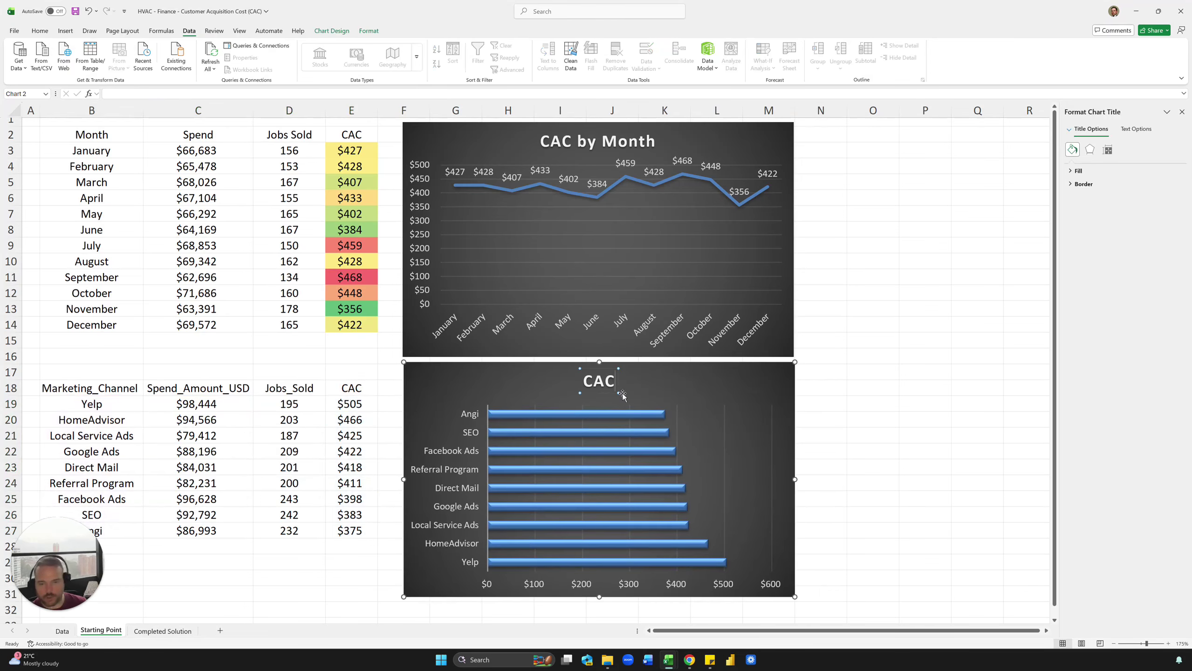
{"action": "type", "text": "by Channel"}
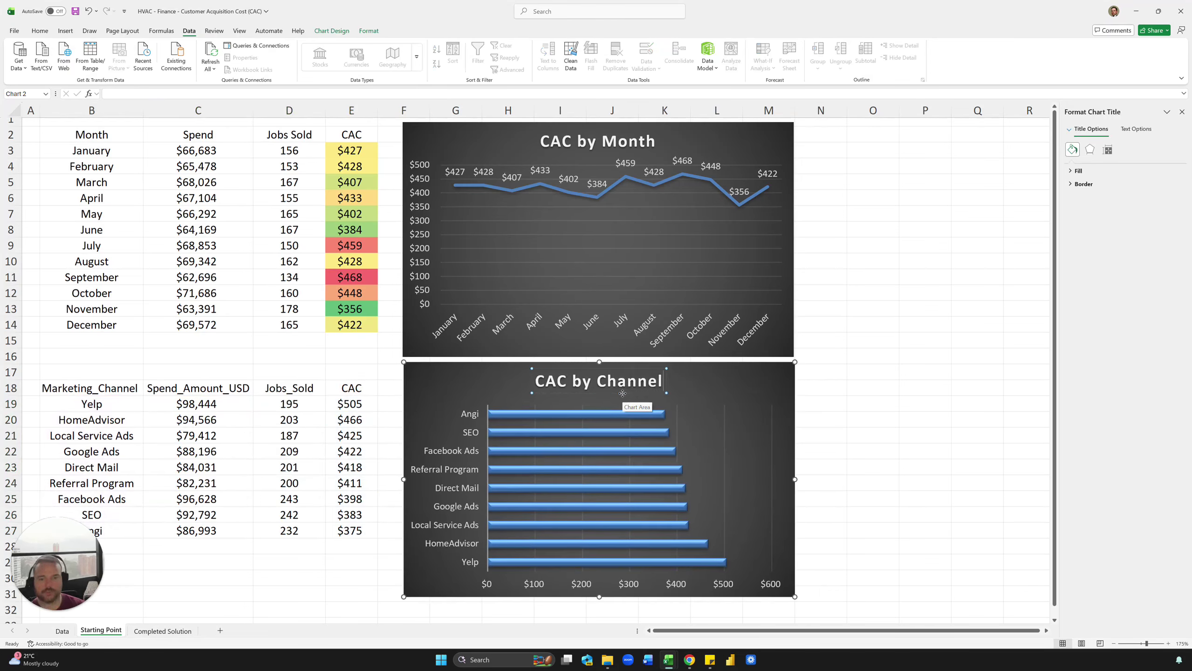
{"action": "left_click", "coordinate": [755, 385]}
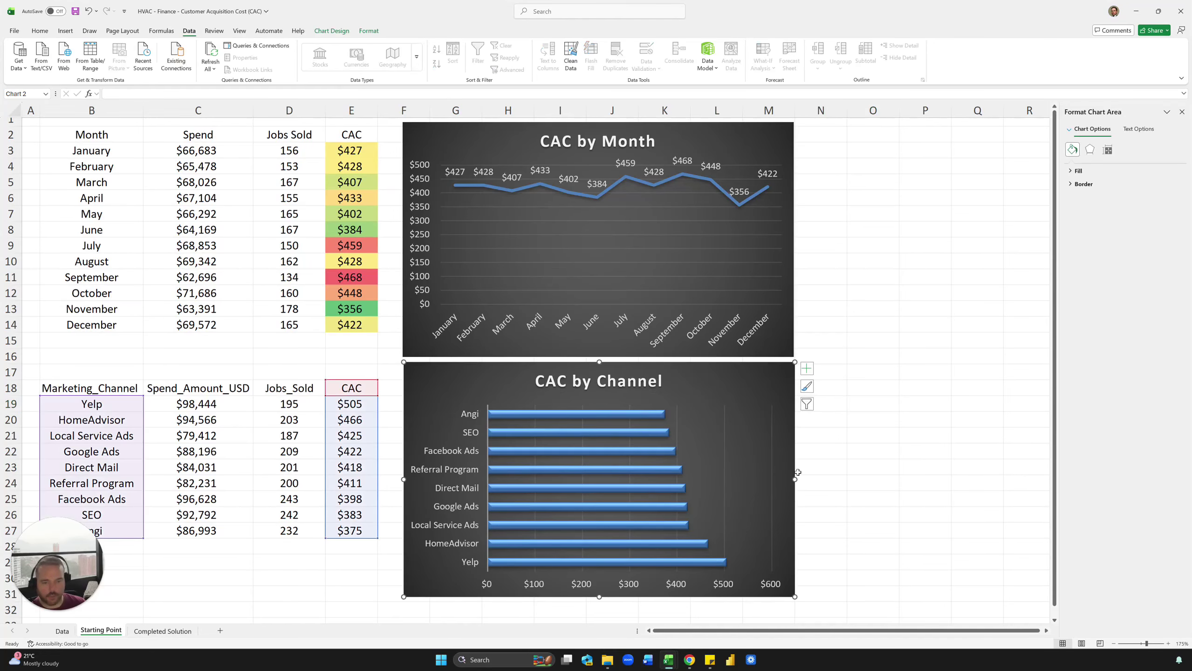
{"action": "left_click_drag", "start_coordinate": [794, 479], "coordinate": [952, 480]}
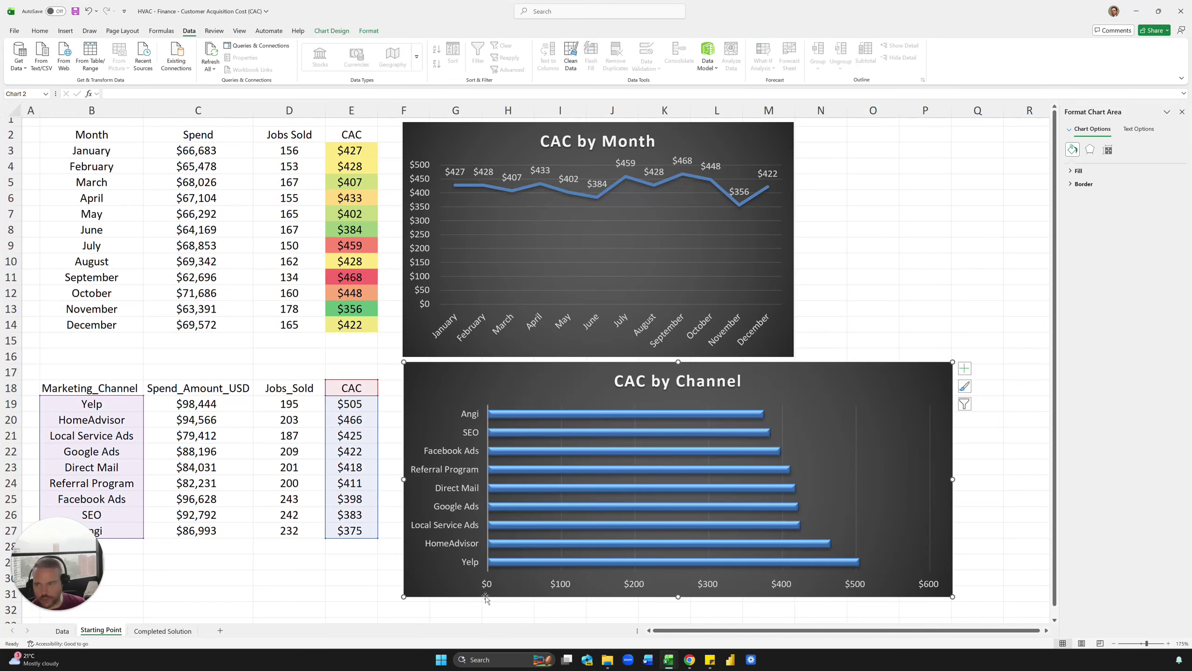
Step: Set the chart's horizontal value axis minimum bound to 300, after briefly trying 200
{"action": "left_click", "coordinate": [636, 584]}
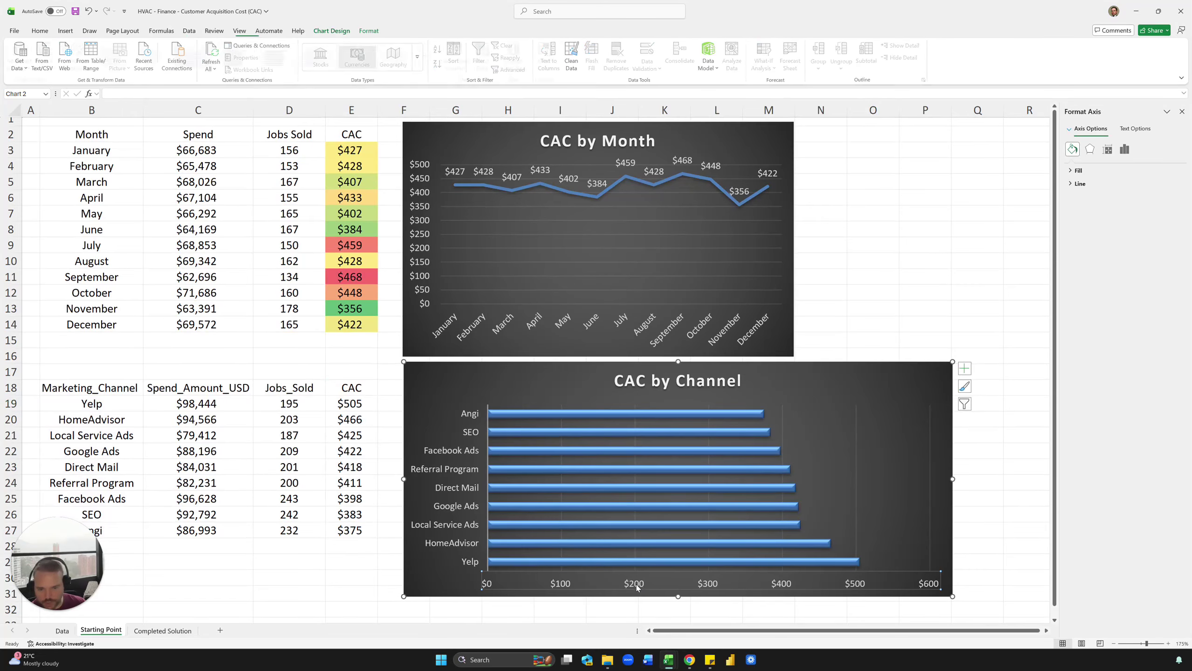
{"action": "left_click", "coordinate": [1124, 149]}
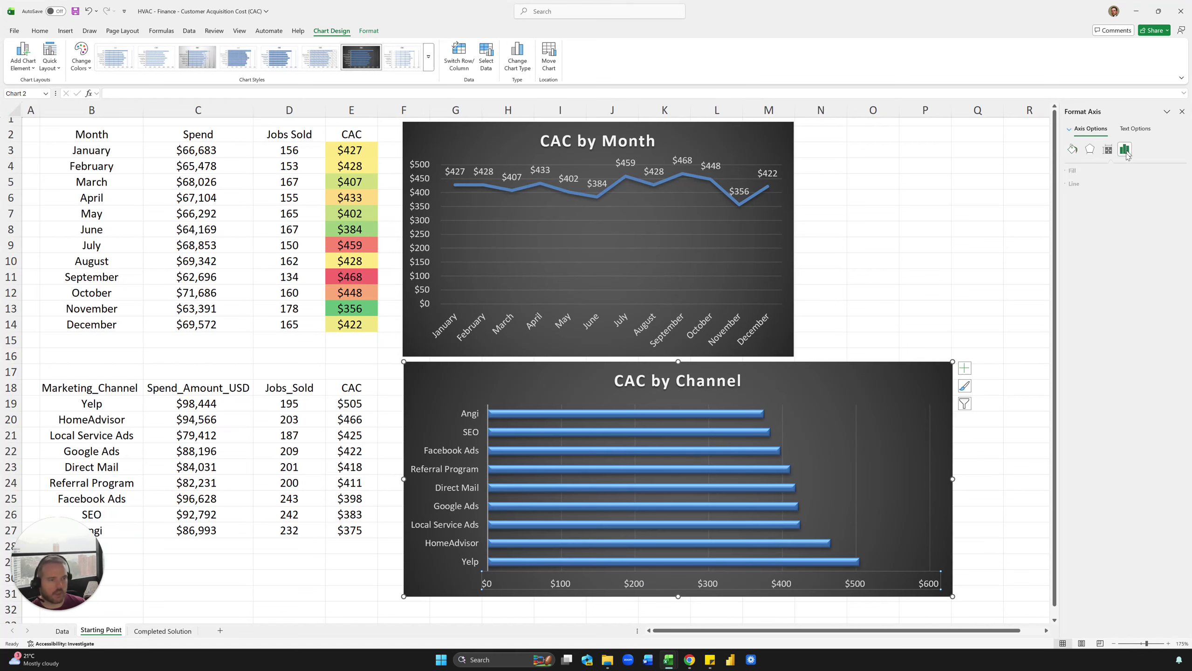
{"action": "left_click", "coordinate": [1089, 173]}
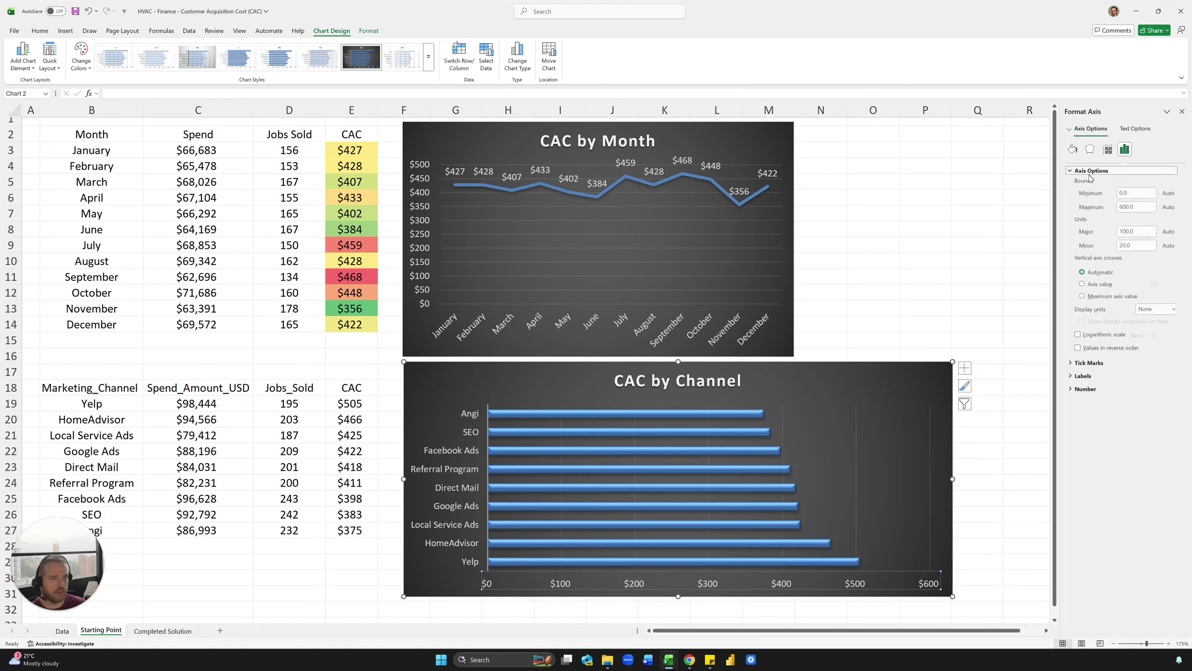
{"action": "left_click", "coordinate": [1123, 193]}
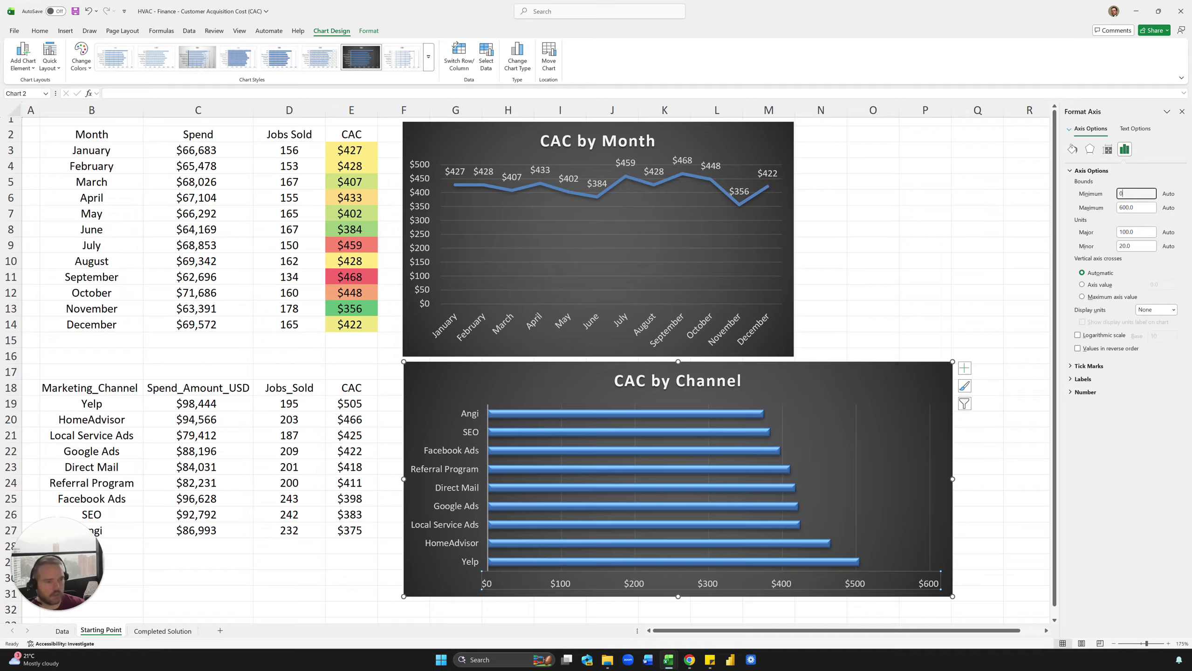
{"action": "type", "text": "200"}
{"action": "key", "text": "Tab"}
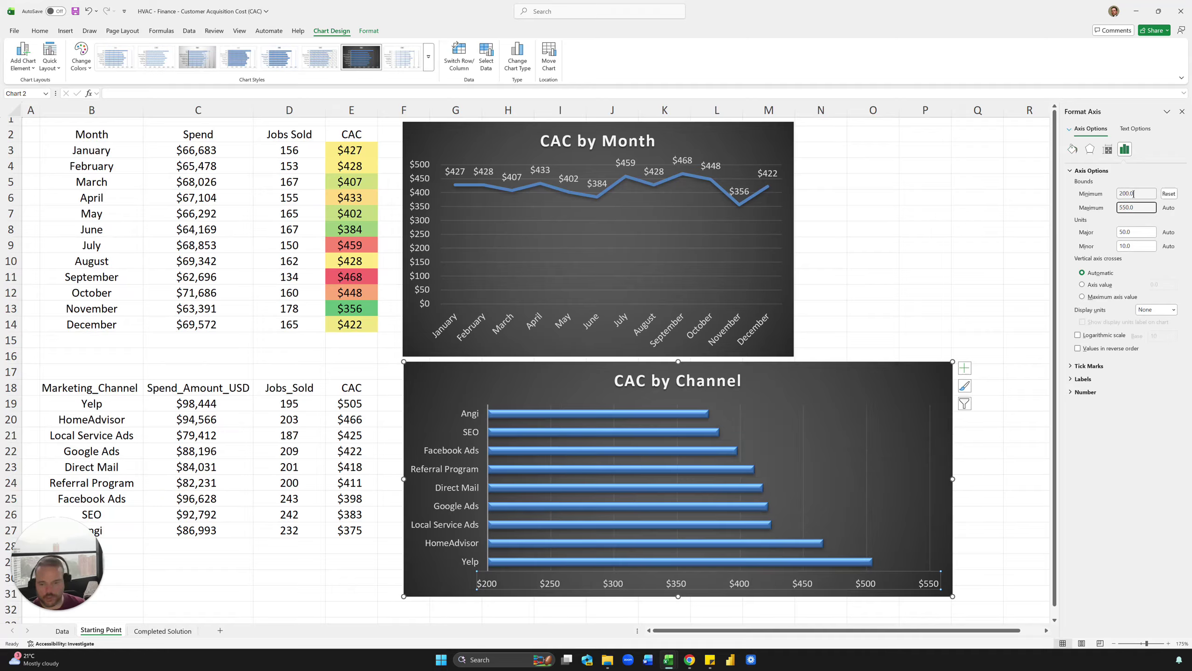
{"action": "left_click", "coordinate": [1132, 193]}
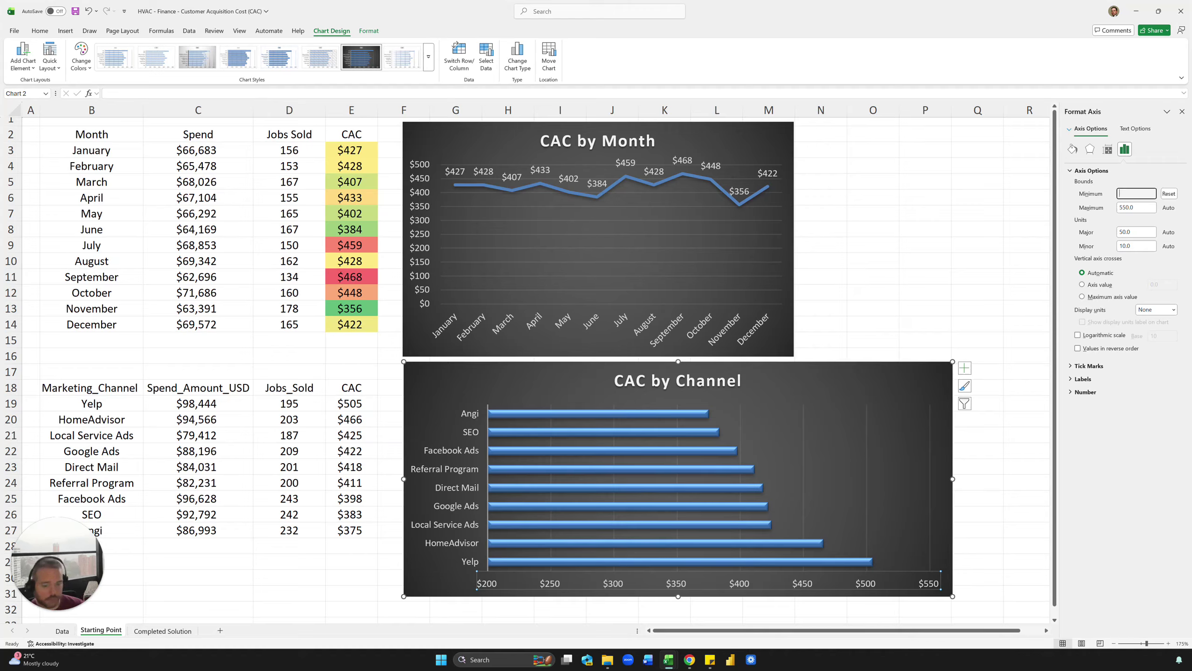
{"action": "type", "text": "300"}
{"action": "key", "text": "Tab"}
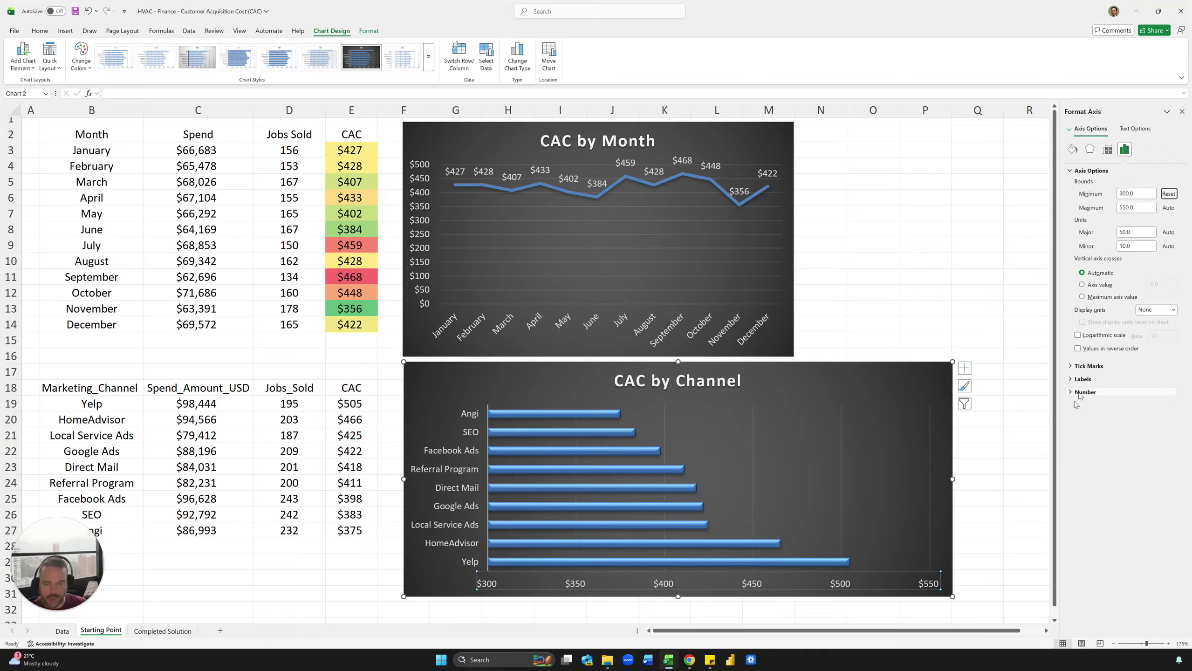
Step: Turn on data labels for each bar in the CAC by Channel chart
{"action": "left_click", "coordinate": [964, 368]}
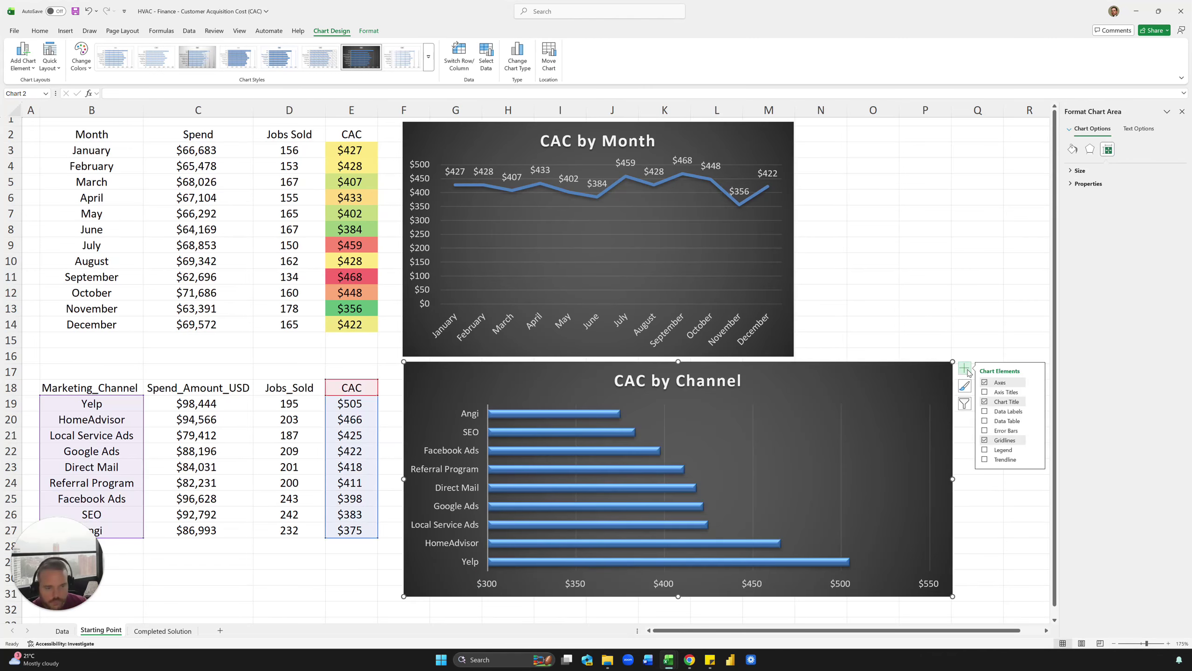
{"action": "left_click", "coordinate": [985, 410]}
{"action": "left_click", "coordinate": [352, 372]}
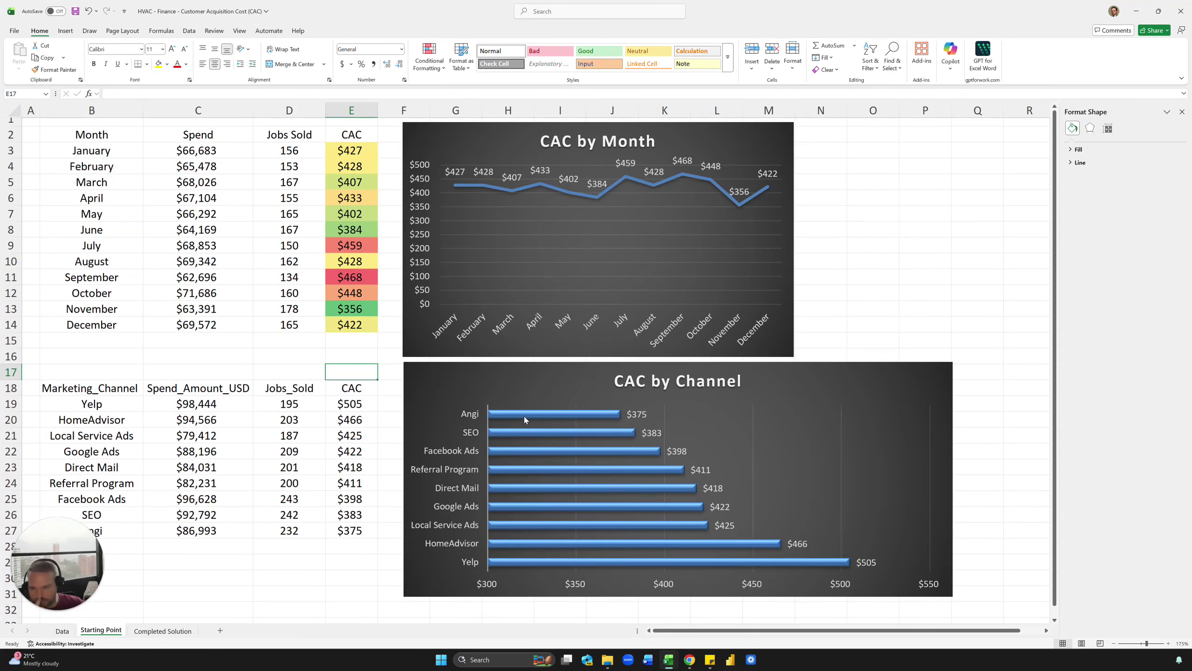
Step: Review the D20 formula, the Data sheet's spend and revenue values, and the Completed Solution sheet
{"action": "left_click", "coordinate": [306, 415]}
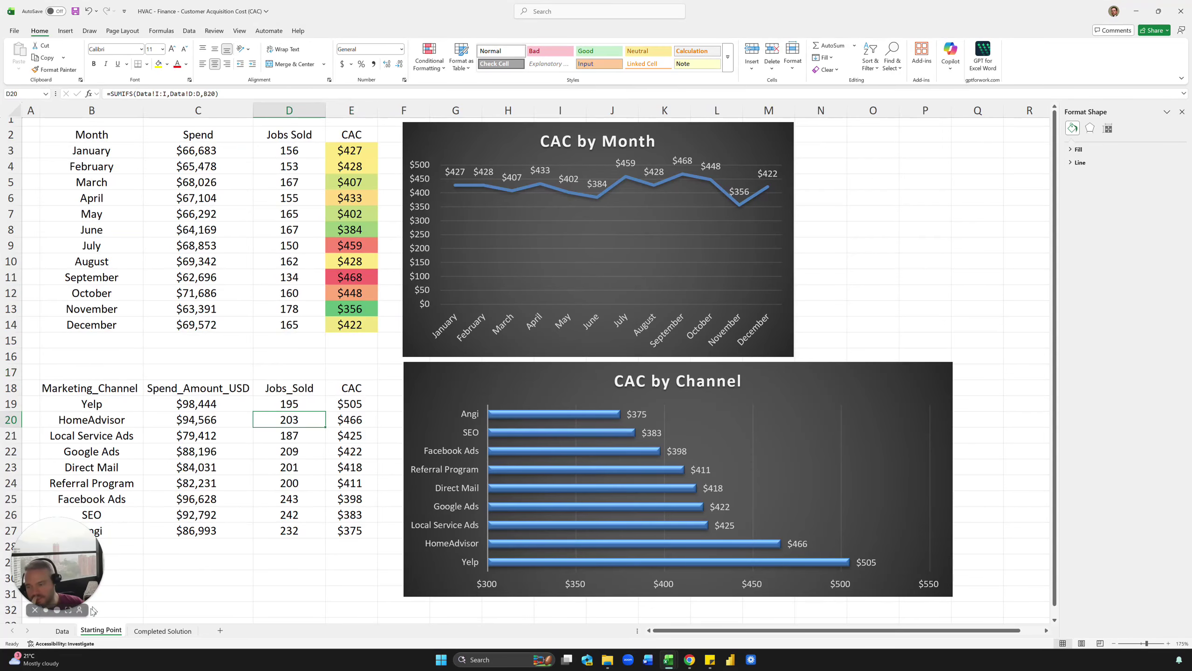
{"action": "left_click", "coordinate": [62, 630]}
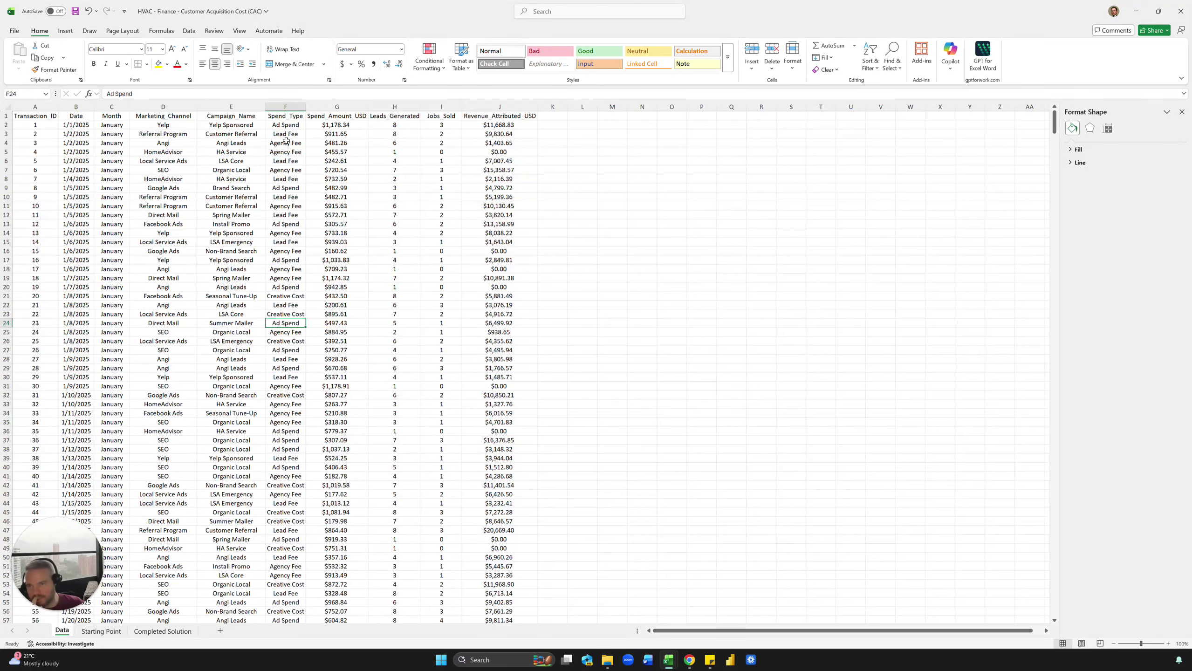
{"action": "left_click_drag", "start_coordinate": [337, 124], "coordinate": [337, 206]}
{"action": "left_click", "coordinate": [499, 107]}
{"action": "left_click", "coordinate": [497, 169]}
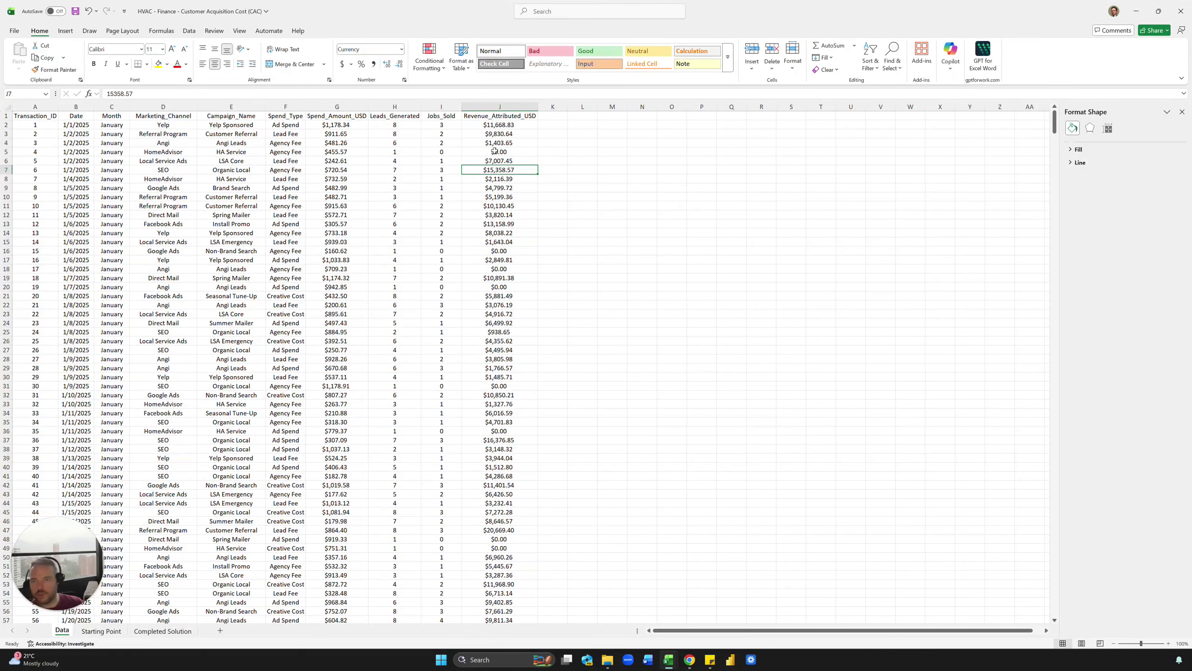
{"action": "left_click", "coordinate": [493, 153]}
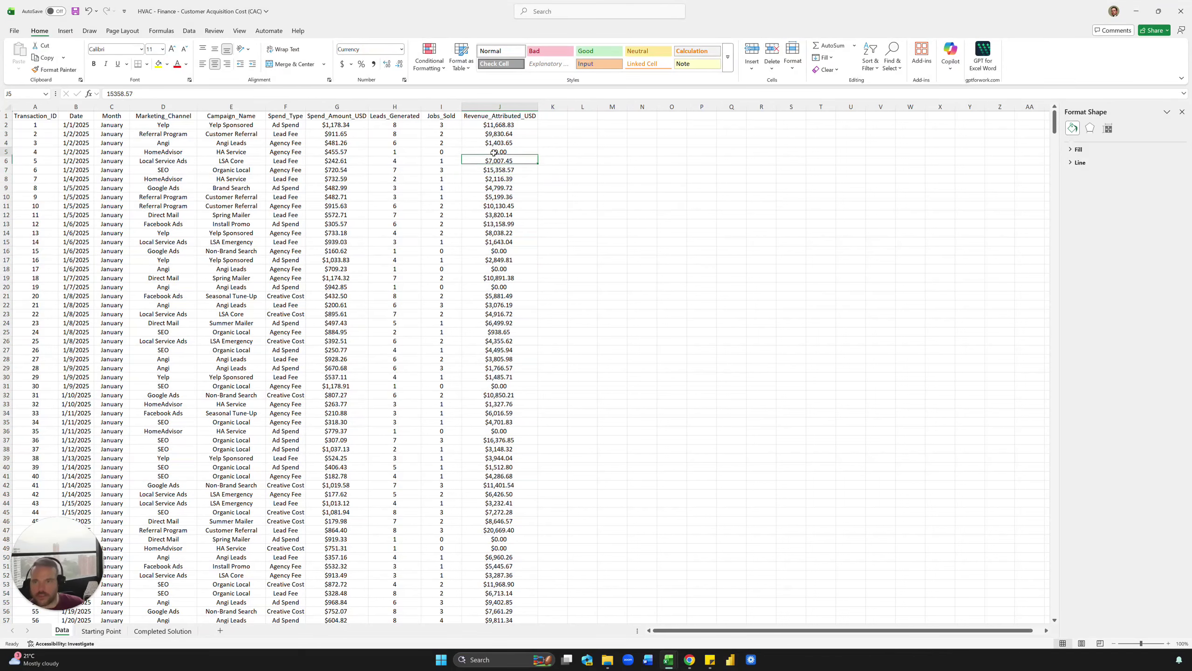
{"action": "left_click", "coordinate": [493, 134]}
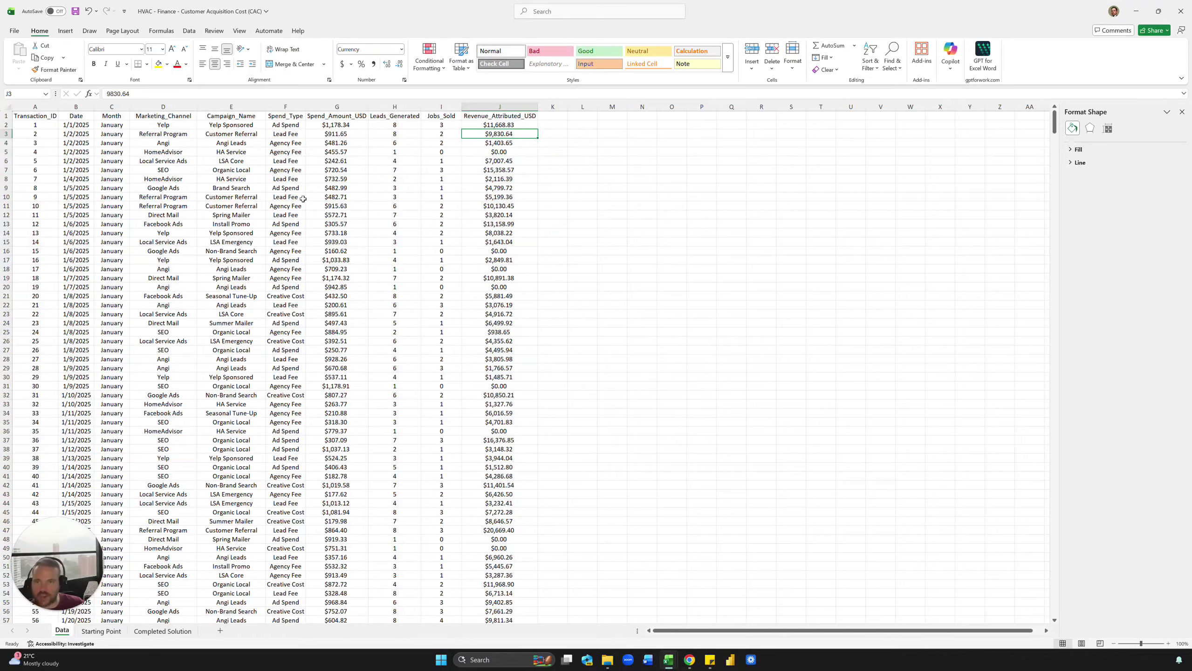
{"action": "left_click", "coordinate": [159, 631]}
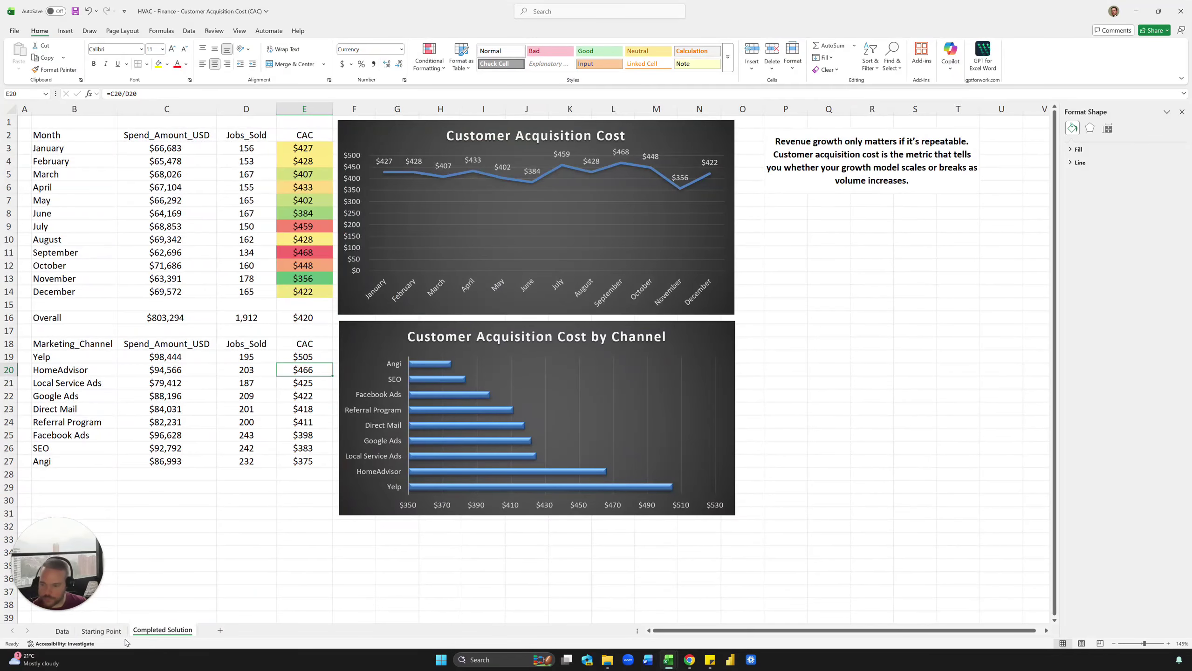
Step: Back on Starting Point, enter the contact e-mail address in cell C36
{"action": "key", "text": "ctrl+Page_Up"}
{"action": "scroll", "coordinate": [222, 525], "scroll_direction": "up", "scroll_amount": 2}
{"action": "left_click", "coordinate": [221, 525]}
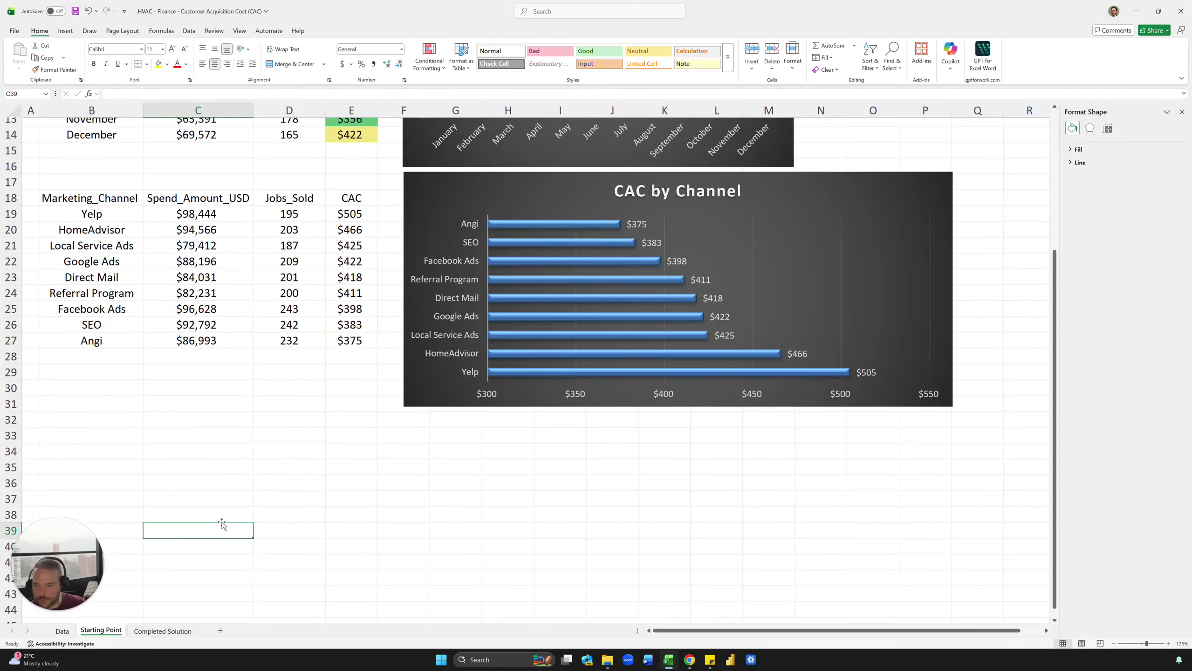
{"action": "left_click", "coordinate": [220, 501]}
{"action": "left_click", "coordinate": [217, 488]}
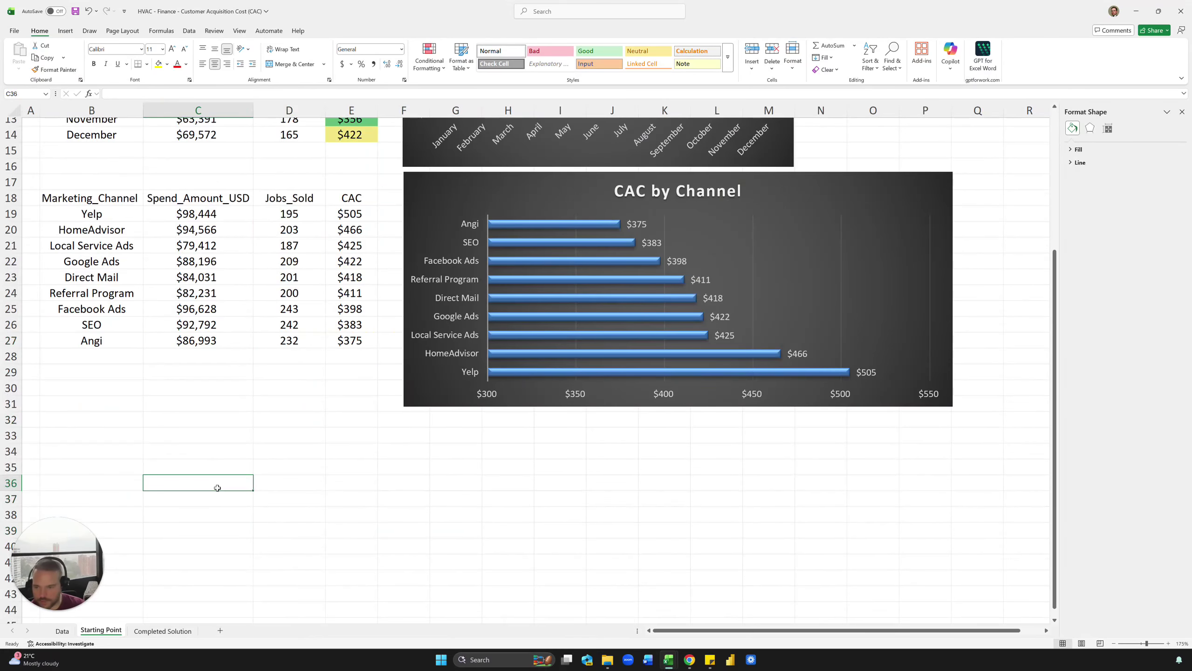
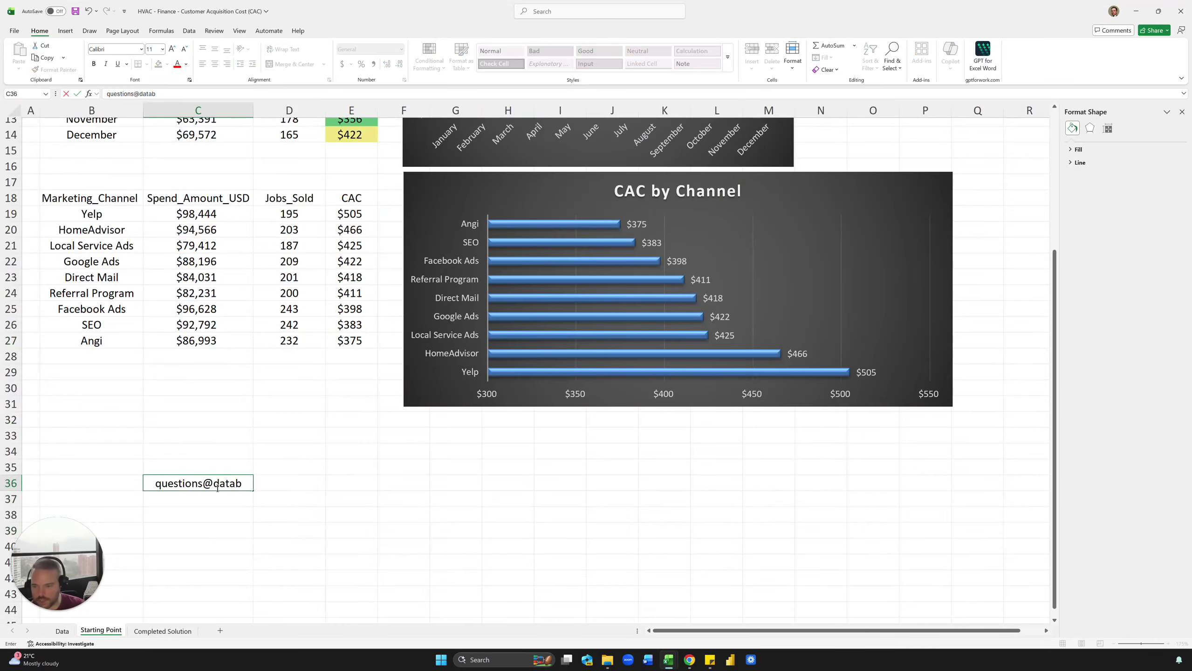
{"action": "key", "text": "Return"}
{"action": "key", "text": "Return"}
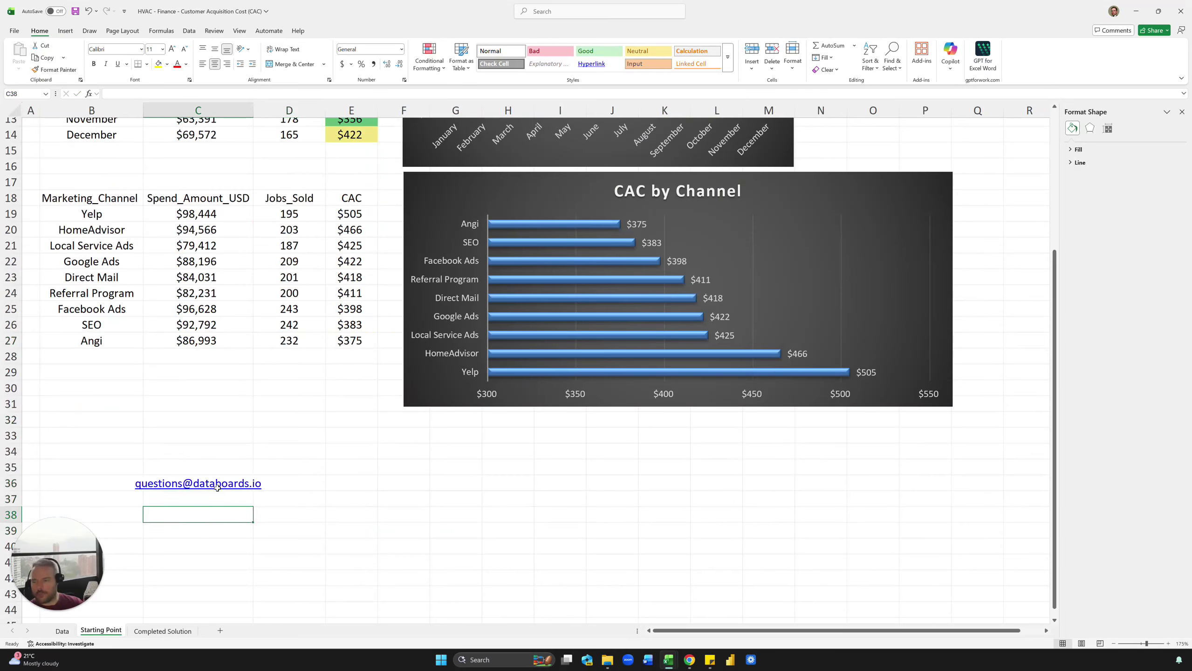